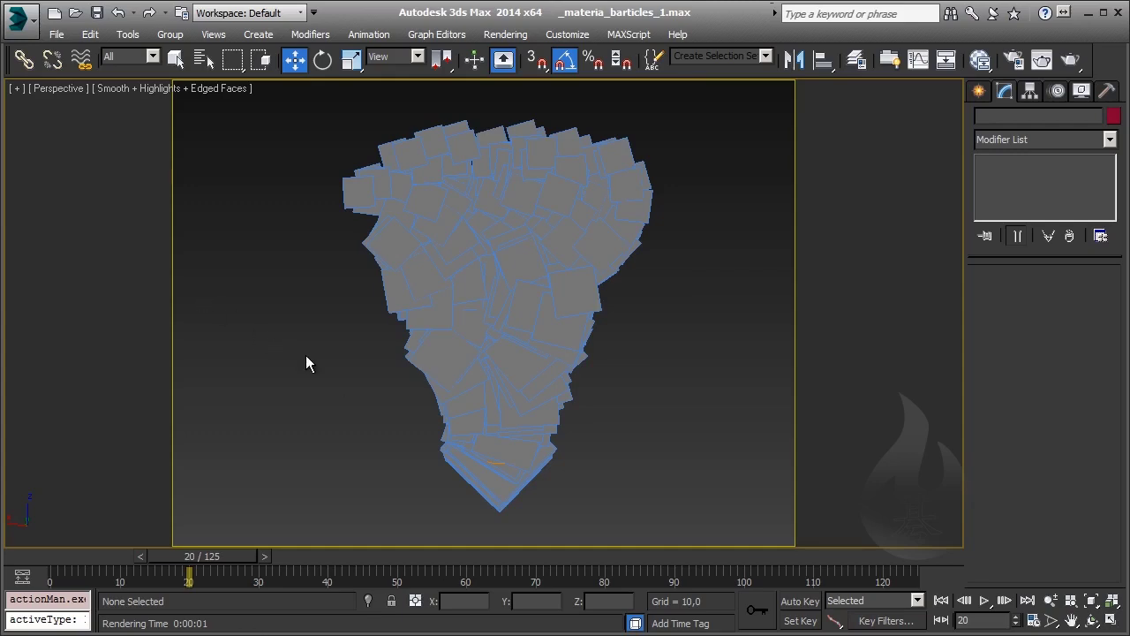
Frame the particle systems in the Perspective view and open the Slate Material Editor
mouse_move(320, 347)
middle_mouse_down()
mouse_move(550, 365)
mouse_move(506, 398)
mouse_move(568, 393)
middle_mouse_up()
scroll(542, 374, "down", 5)
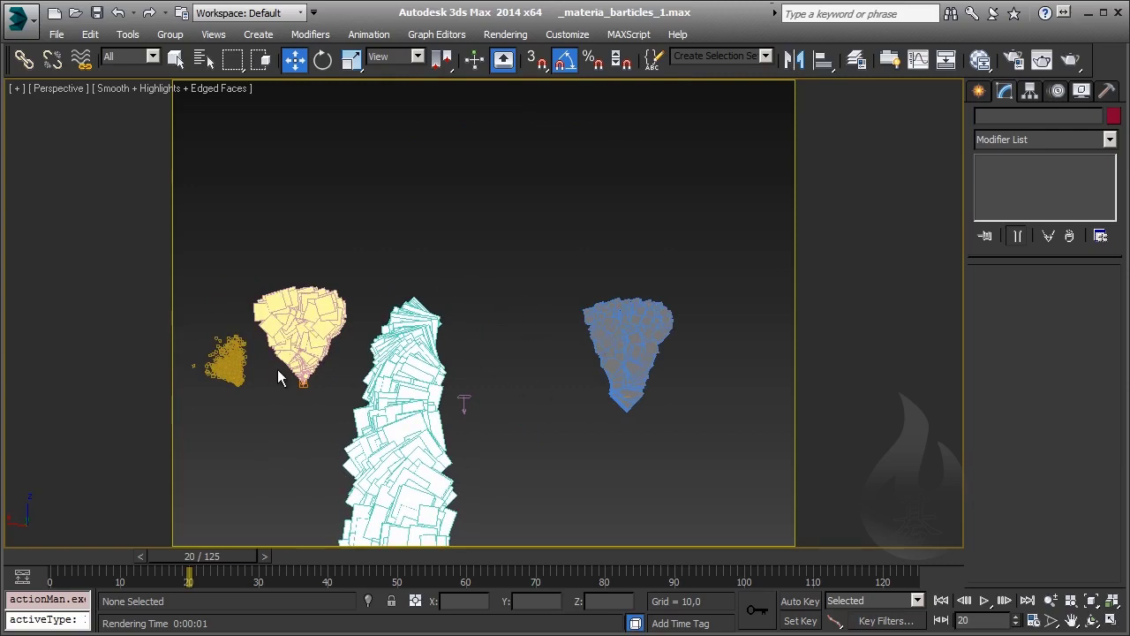
middle_click_drag(581, 329, 574, 335)
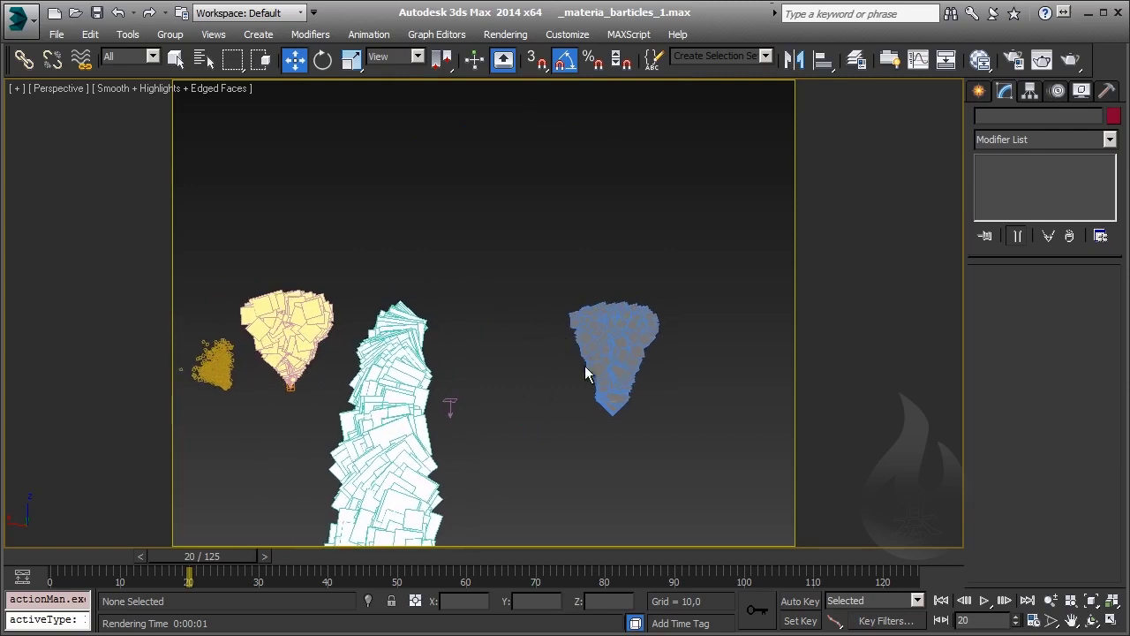
middle_click_drag(552, 403, 519, 395)
scroll(533, 431, "up", 3)
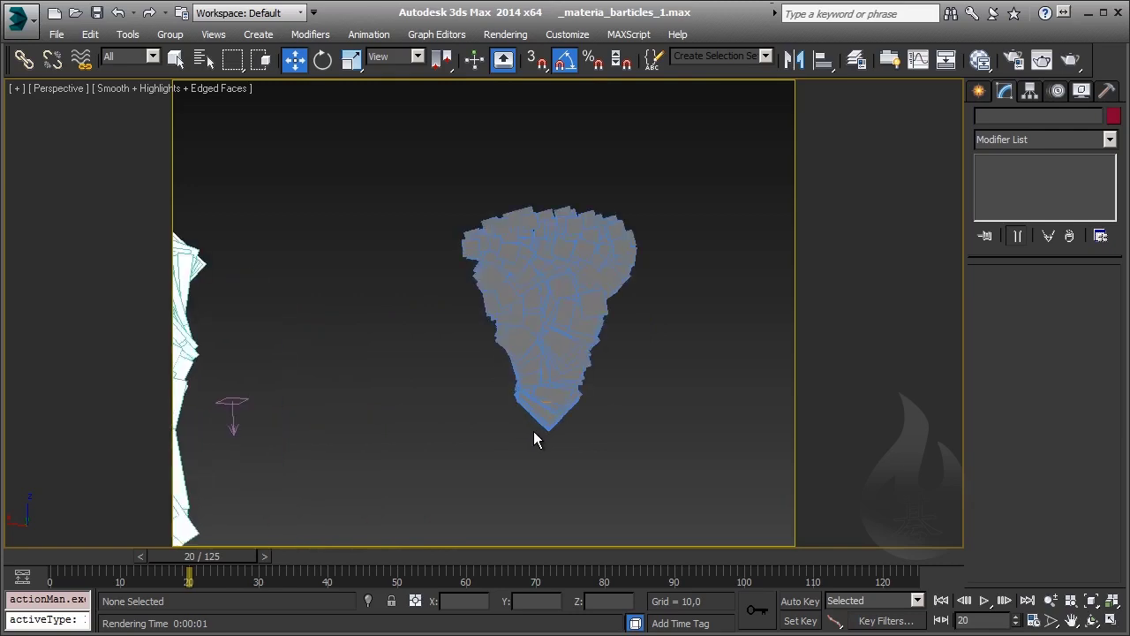
scroll(487, 386, "up", 2)
middle_click_drag(541, 434, 493, 448)
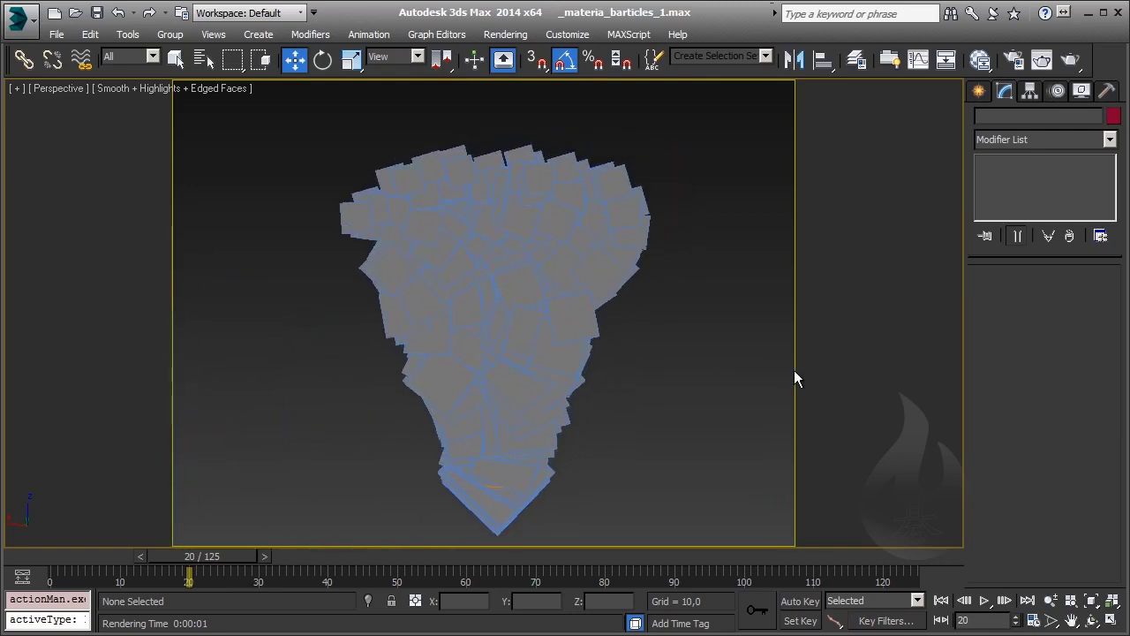
left_click(980, 59)
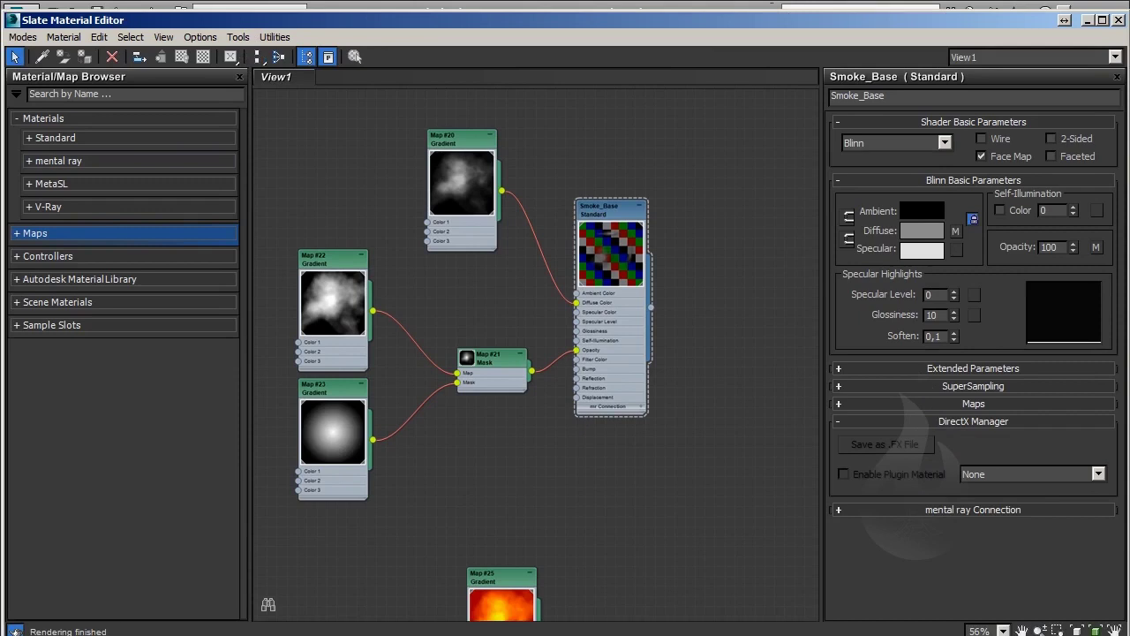
Inspect the Smoke_Base material and its Map #20 gradient parameters
left_click(607, 209)
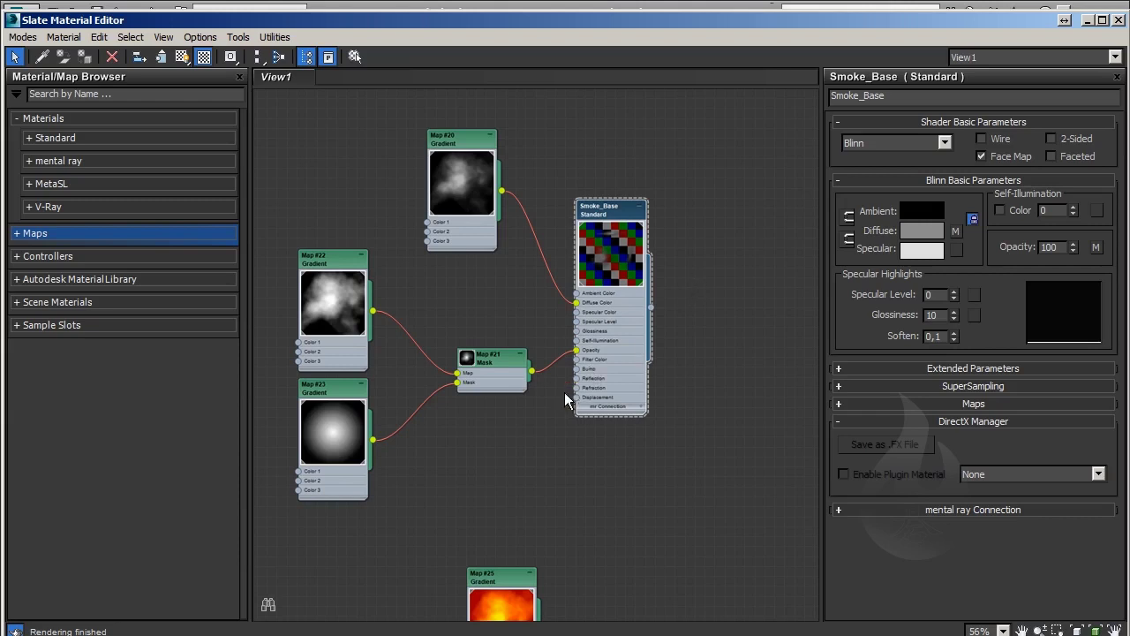
scroll(653, 231, "up", 2)
scroll(551, 205, "up", 2)
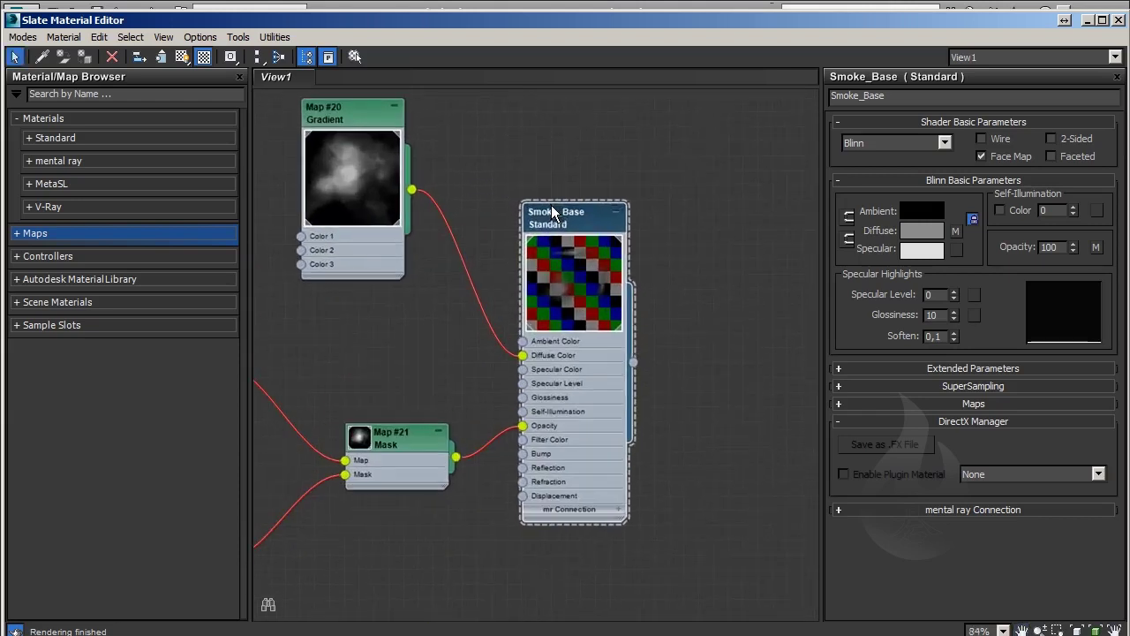
scroll(554, 229, "up", 2)
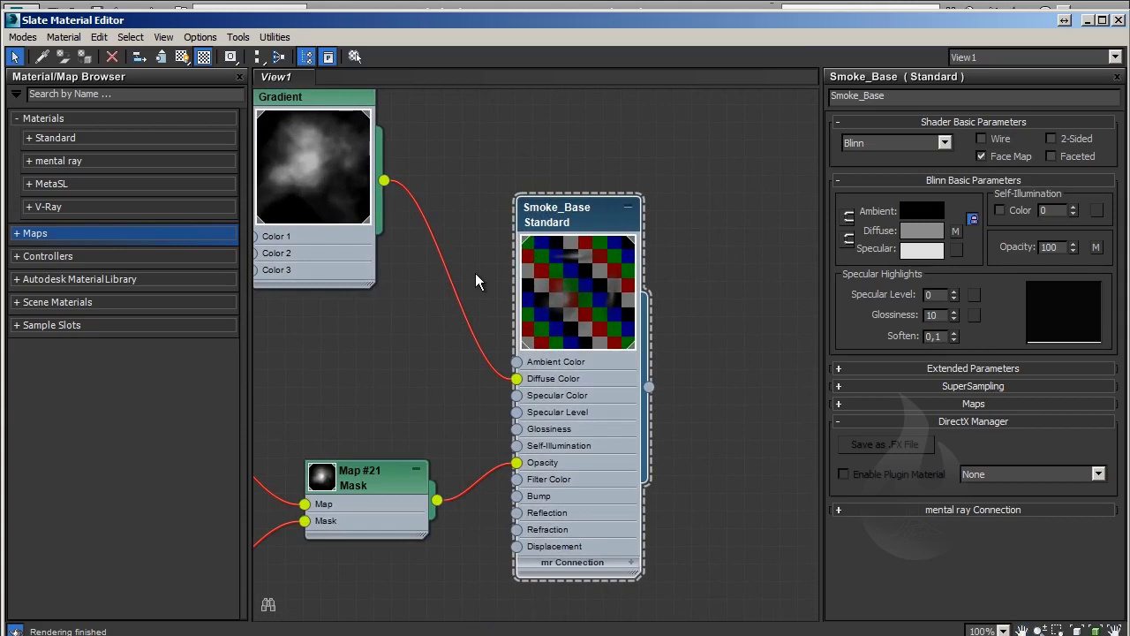
middle_click_drag(371, 345, 391, 353)
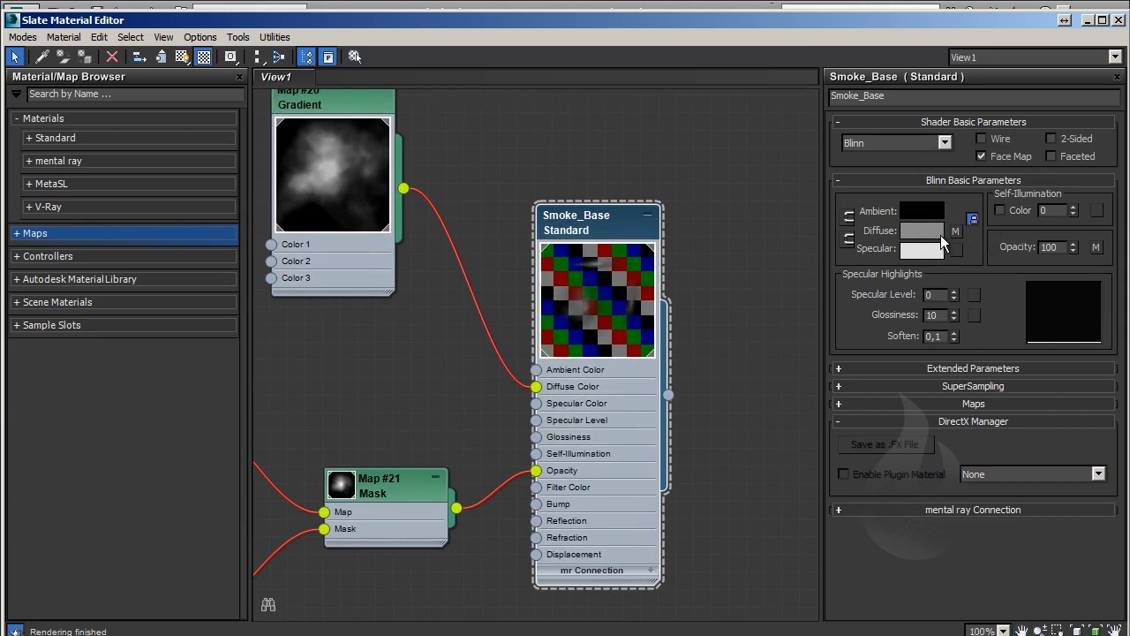
middle_click_drag(354, 107, 417, 162)
double_click(396, 253)
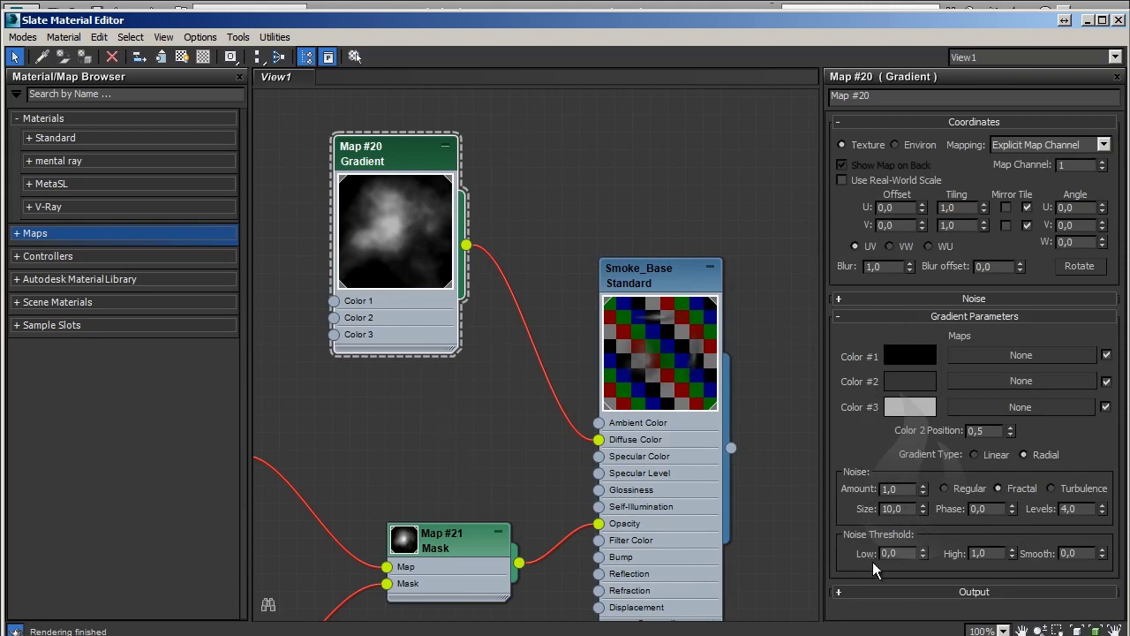
Inspect the Map #21 mask that combines the gradients feeding Smoke_Base's opacity
mouse_move(480, 471)
middle_mouse_down()
mouse_move(570, 233)
mouse_move(585, 259)
middle_mouse_up()
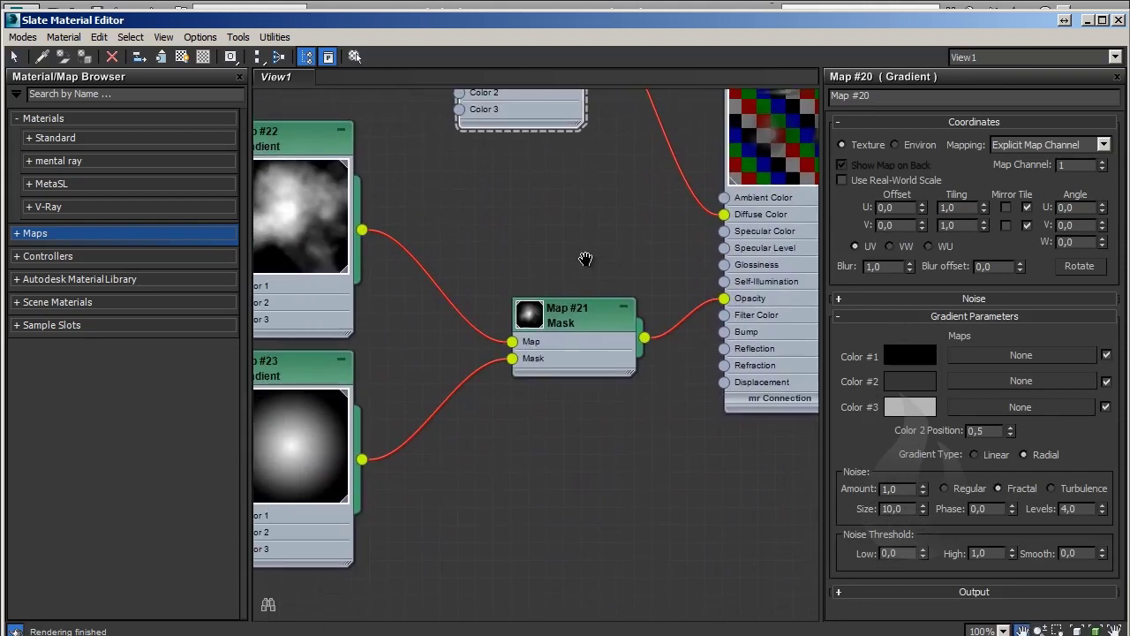
left_click(566, 321)
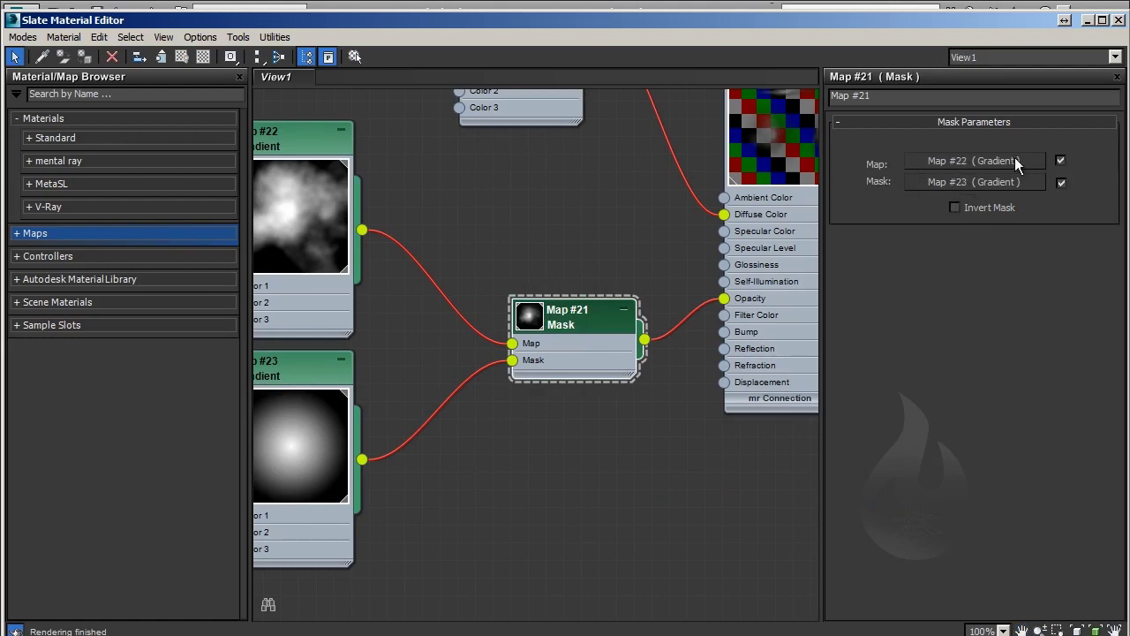
scroll(575, 262, "up", 2)
scroll(547, 242, "up", 4)
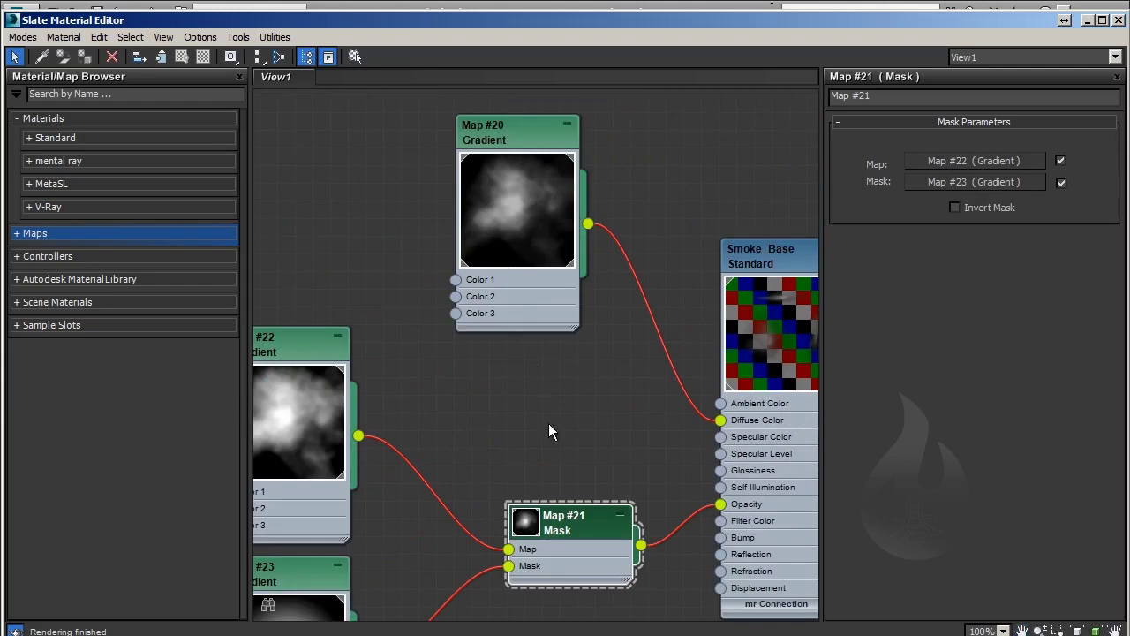
mouse_move(538, 474)
middle_mouse_down()
mouse_move(561, 394)
mouse_move(516, 433)
middle_mouse_up()
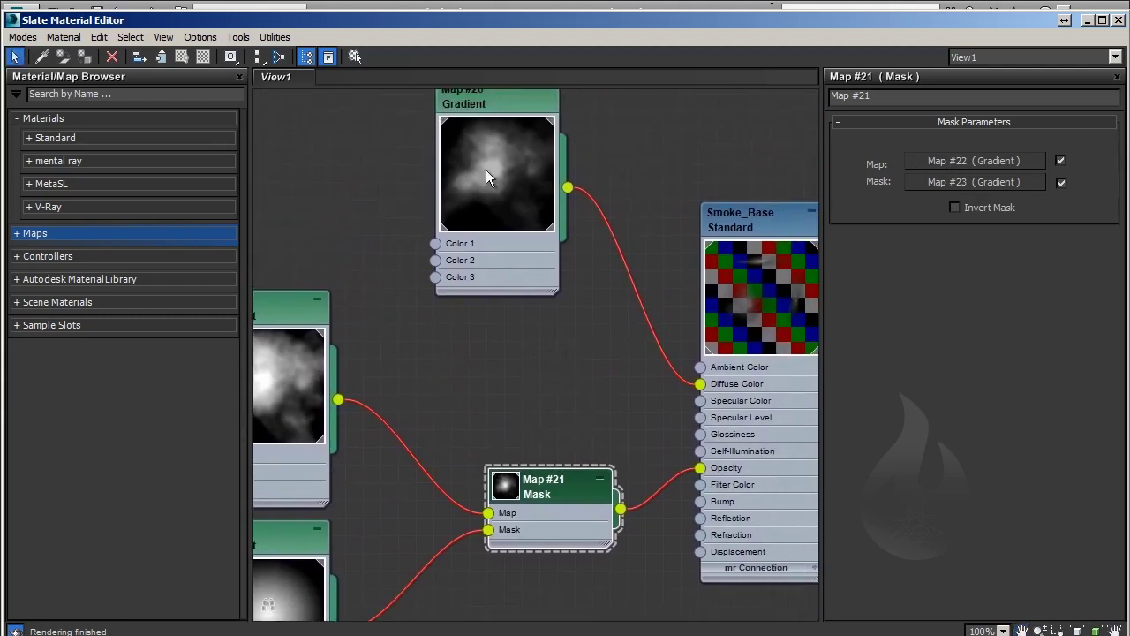
middle_click_drag(550, 331, 472, 250)
middle_click_drag(424, 310, 410, 339)
Close the material editor and render frame 20 of the particles
key("m")
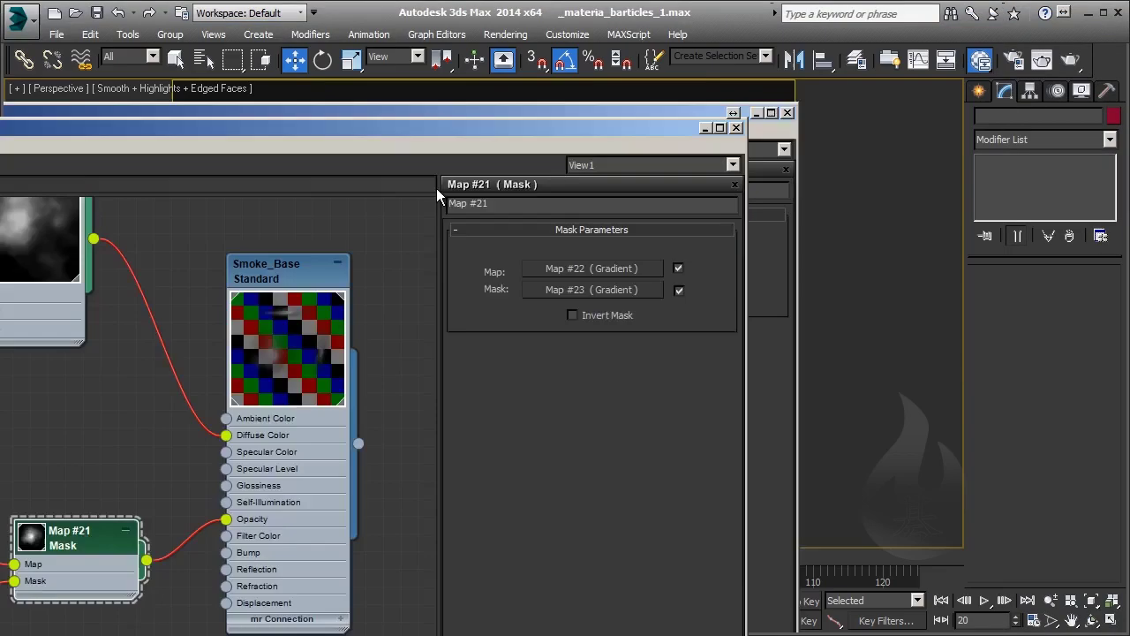
left_click(1070, 59)
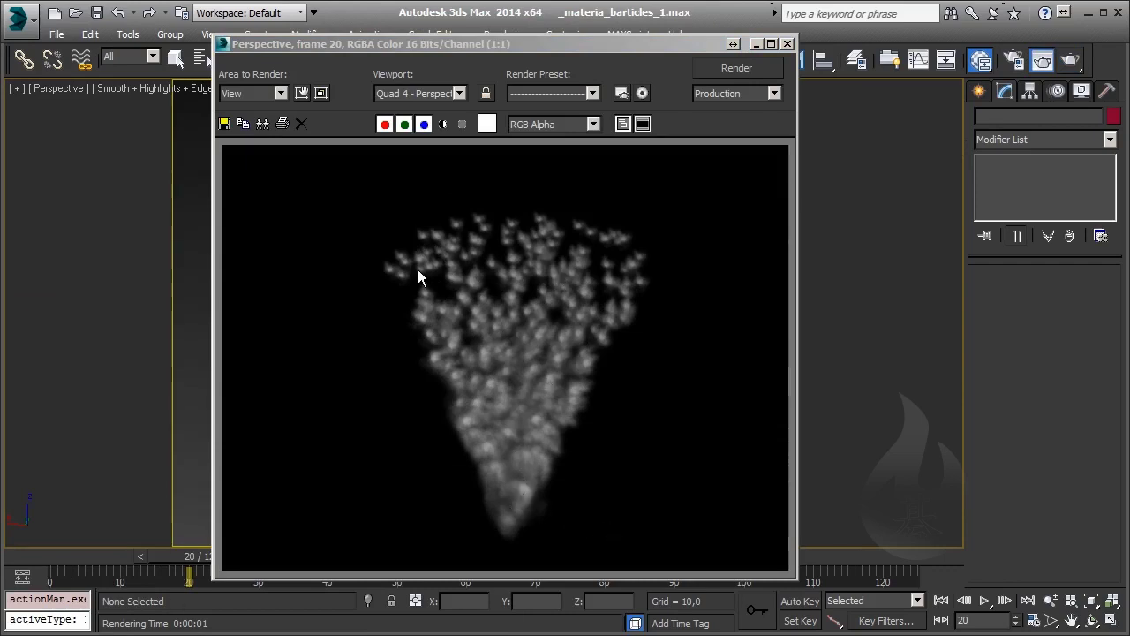
Reopen the material editor and display the Water_Fall_Basic material's parameters
key("m")
scroll(516, 323, "down", 3)
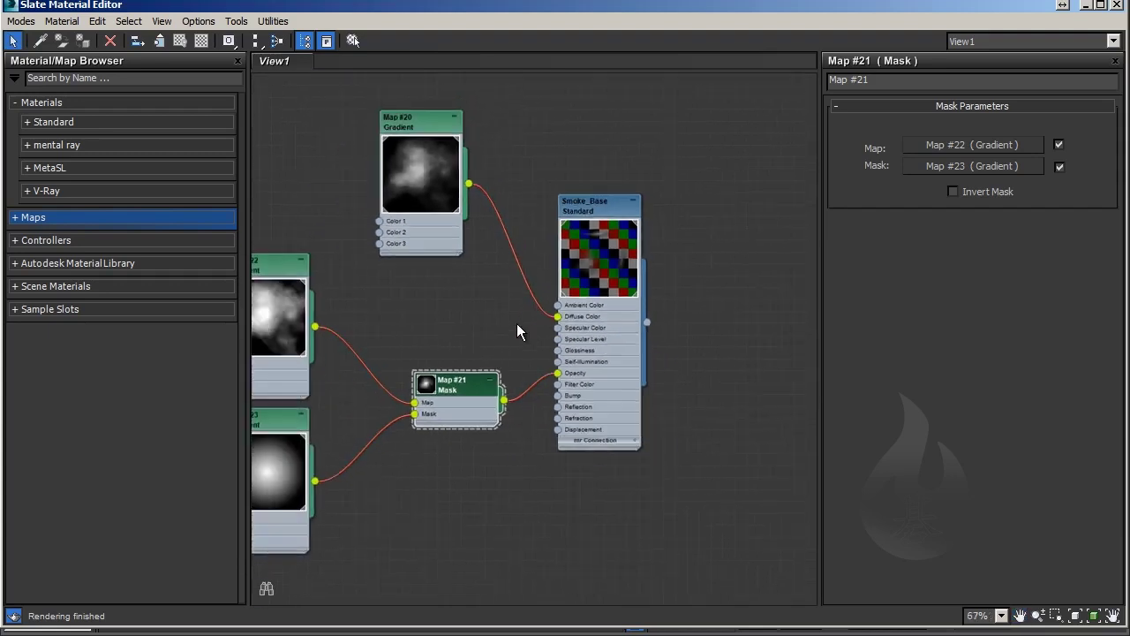
scroll(516, 323, "down", 3)
middle_click_drag(471, 487, 436, 228)
mouse_move(453, 431)
middle_mouse_down()
mouse_move(434, 206)
mouse_move(481, 283)
middle_mouse_up()
scroll(481, 283, "up", 2)
scroll(480, 283, "up", 3)
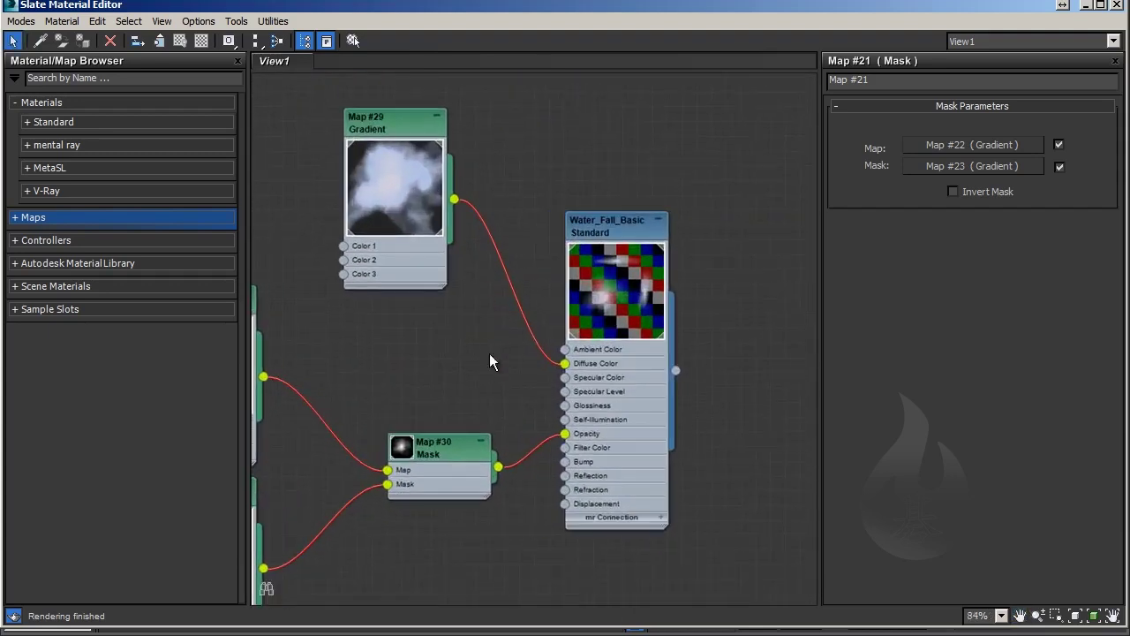
mouse_move(489, 353)
middle_mouse_down()
mouse_move(547, 323)
mouse_move(535, 327)
middle_mouse_up()
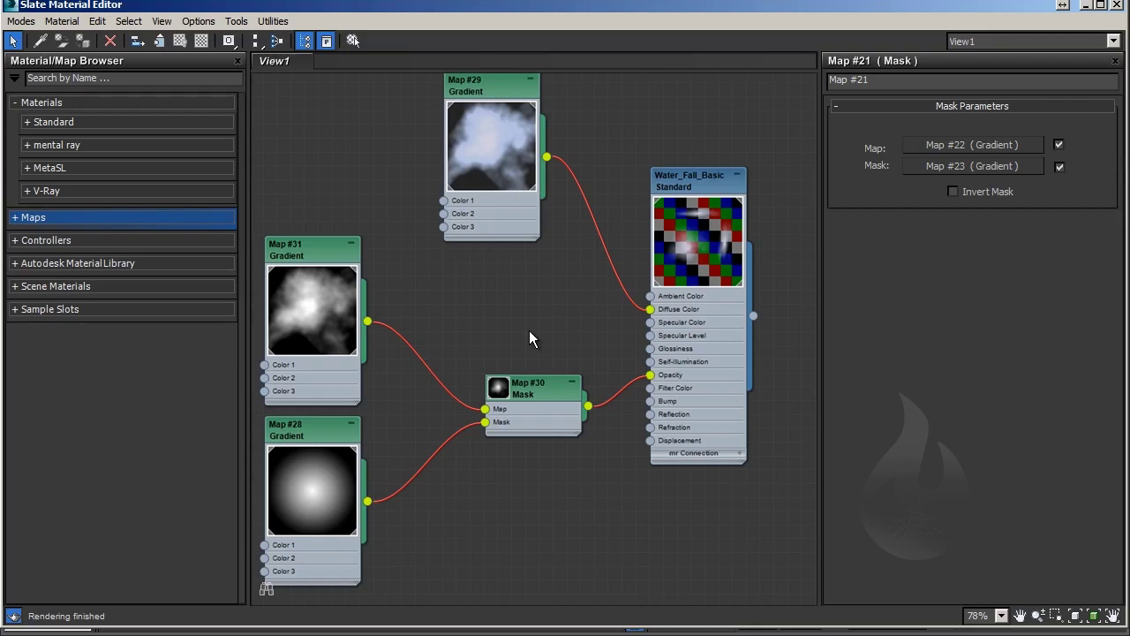
left_click(673, 181)
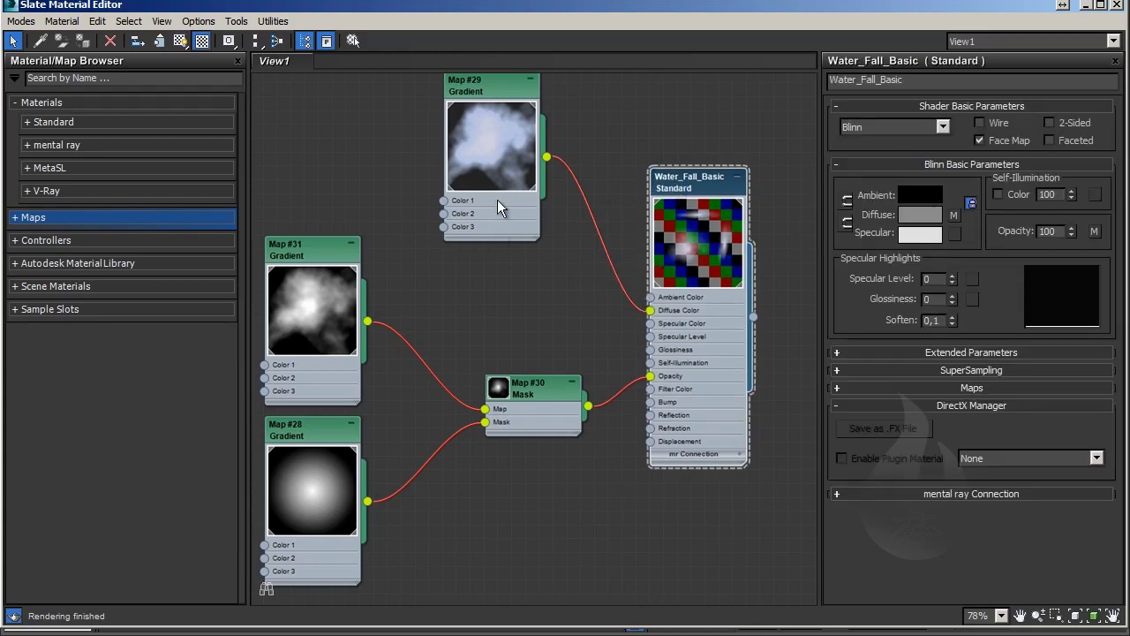
Inspect Map #29's light-blue Color #2 without changing it, then the Map #28 radial gradient
left_click(490, 87)
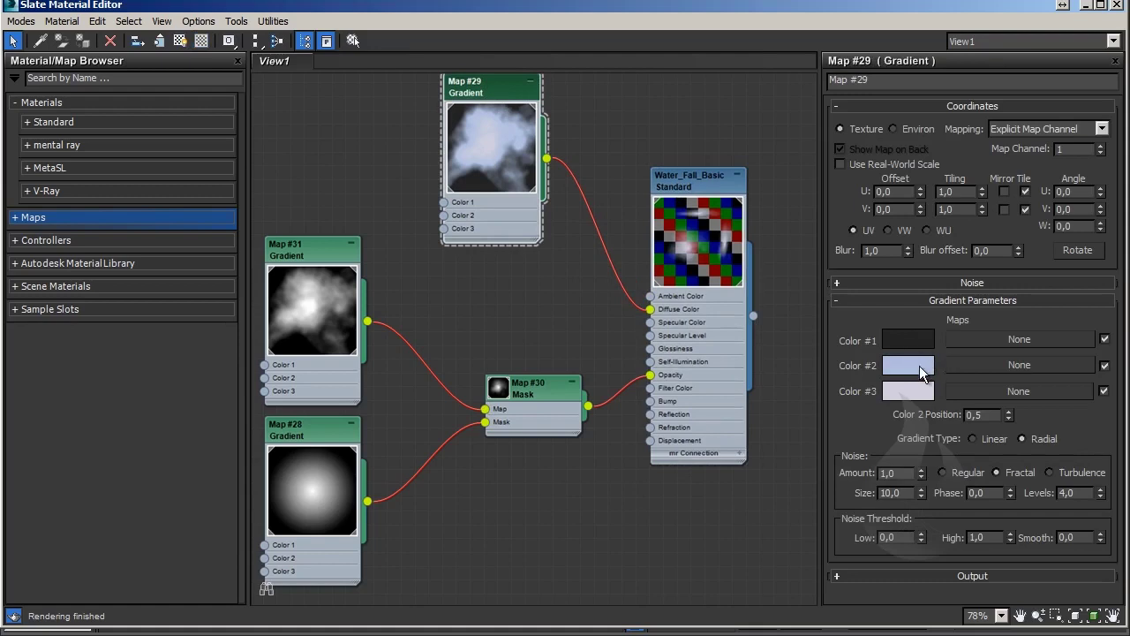
left_click(919, 365)
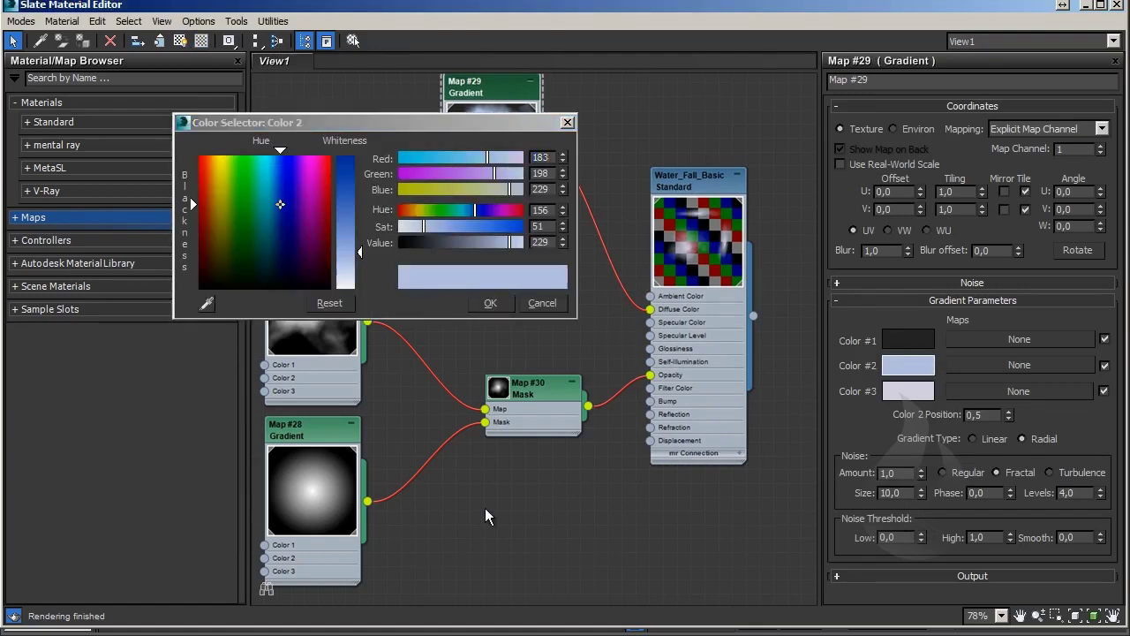
left_click(490, 302)
middle_click_drag(473, 489, 547, 464)
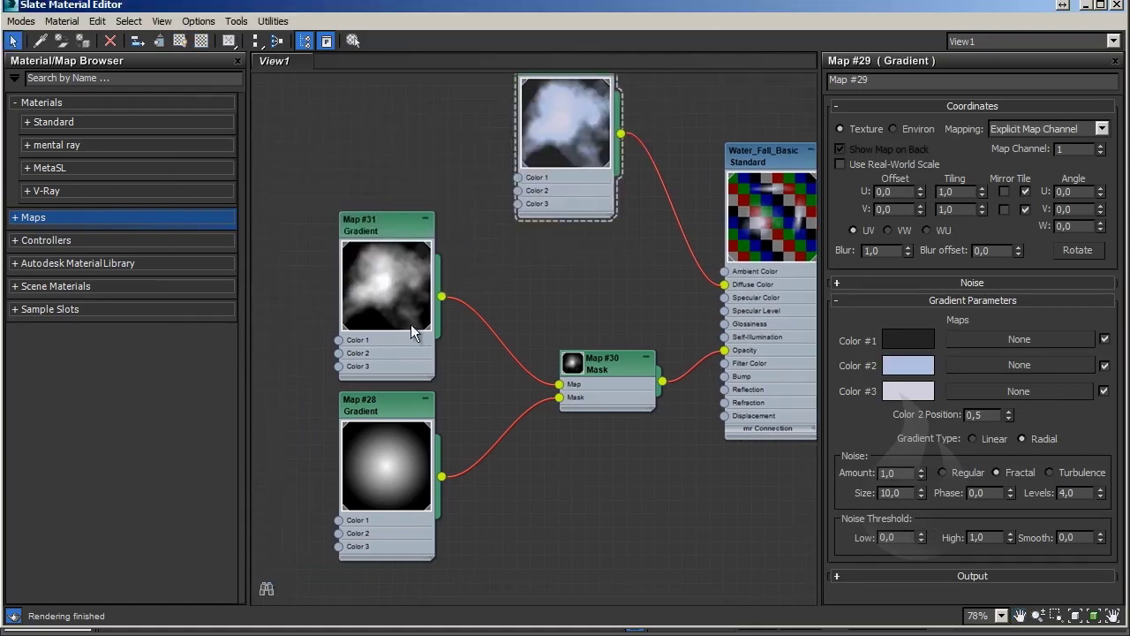
left_click(401, 422)
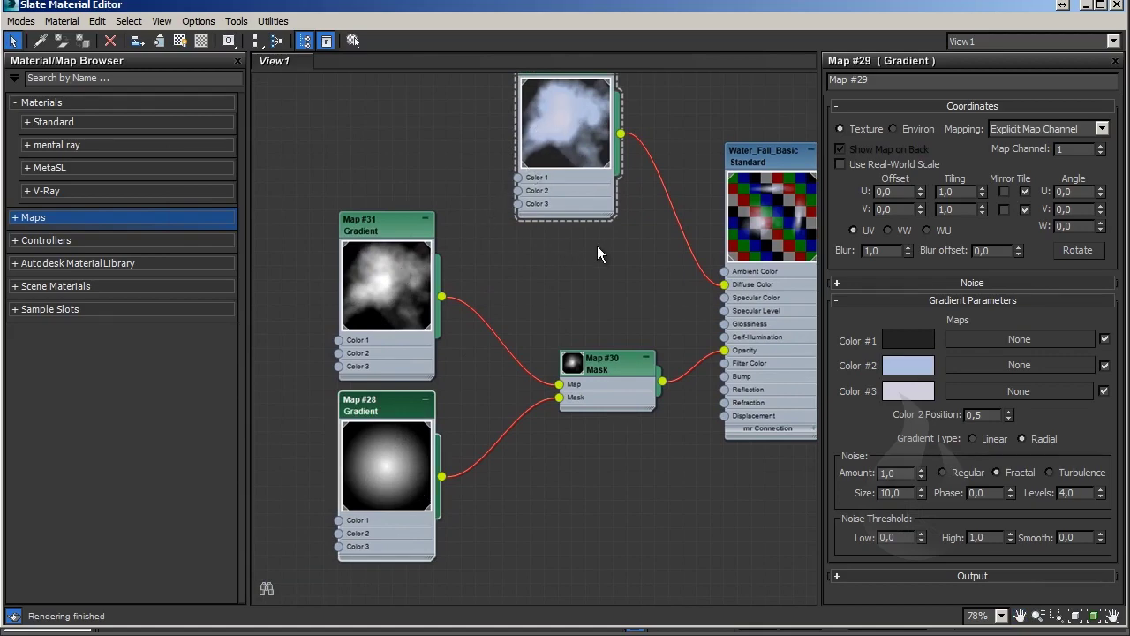
middle_click_drag(598, 248, 421, 302)
Close the editor and re-render the frame with all particle materials applied
key("m")
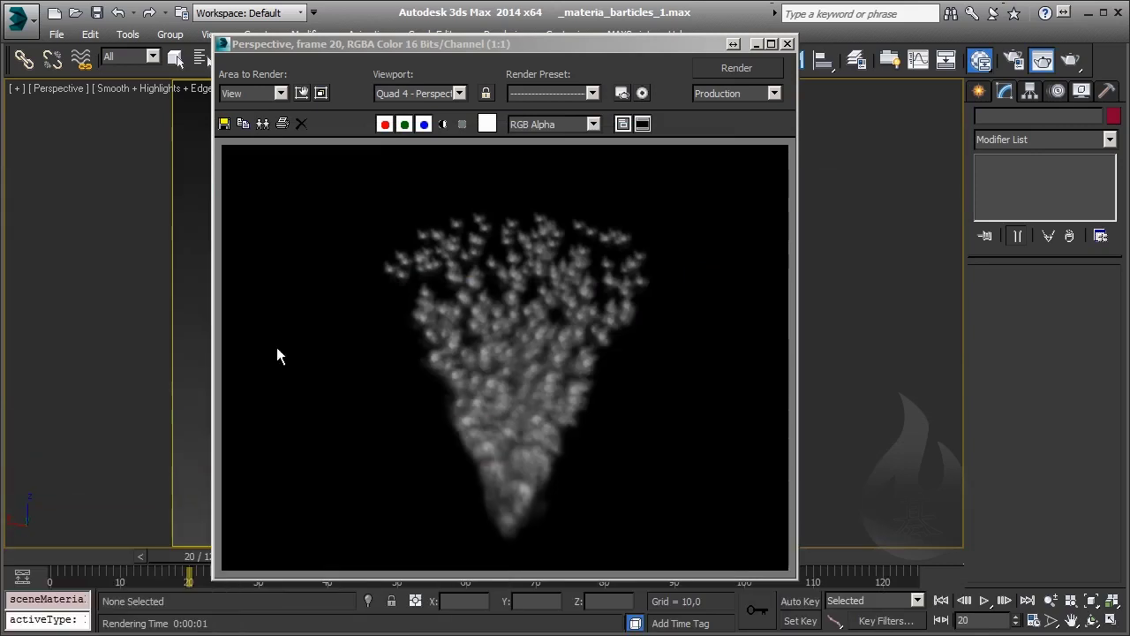
left_click(732, 67)
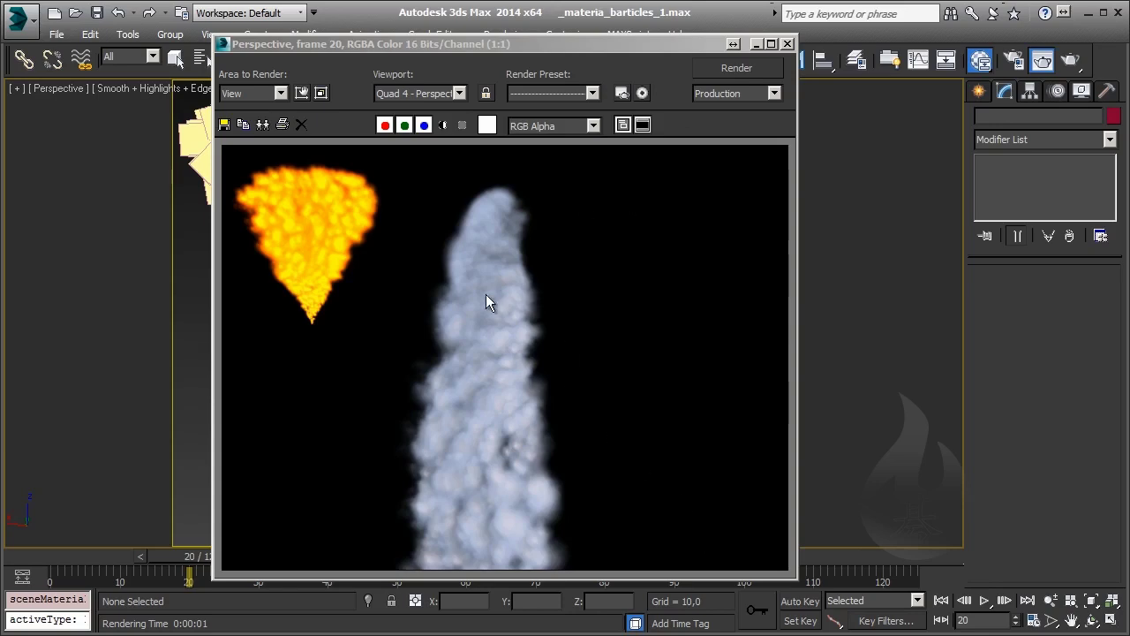
left_click(756, 44)
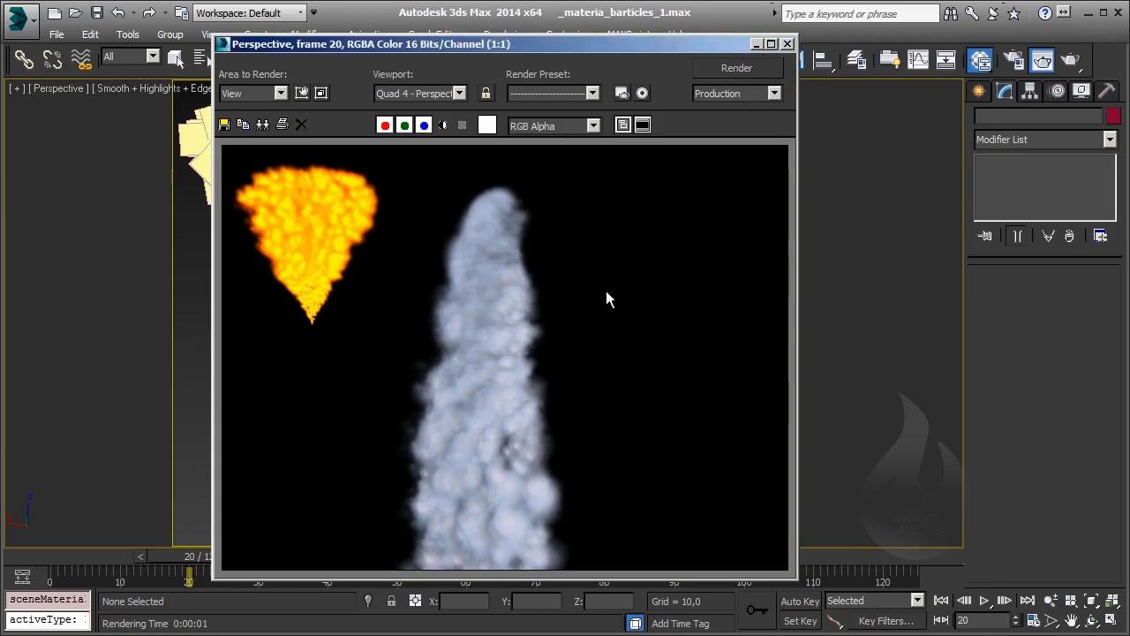
Give SuperSpray002 image motion blur with multiplier 2 and re-render the view
right_click(519, 198)
left_click(520, 296)
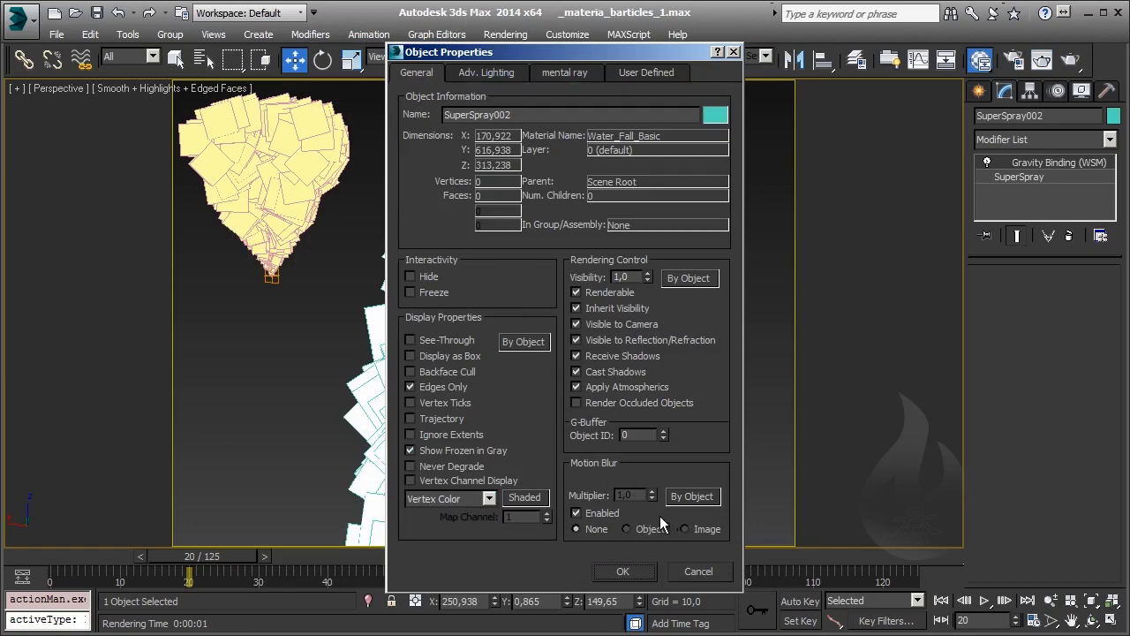
left_click(684, 528)
type("2")
key("Return")
left_click(651, 567)
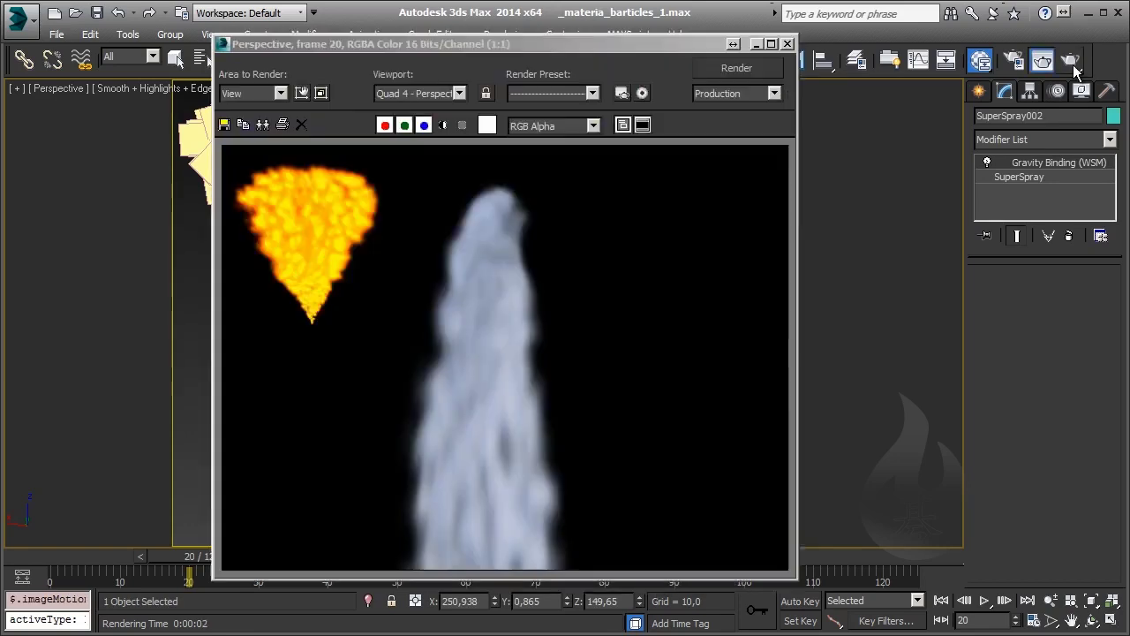
left_click(1070, 61)
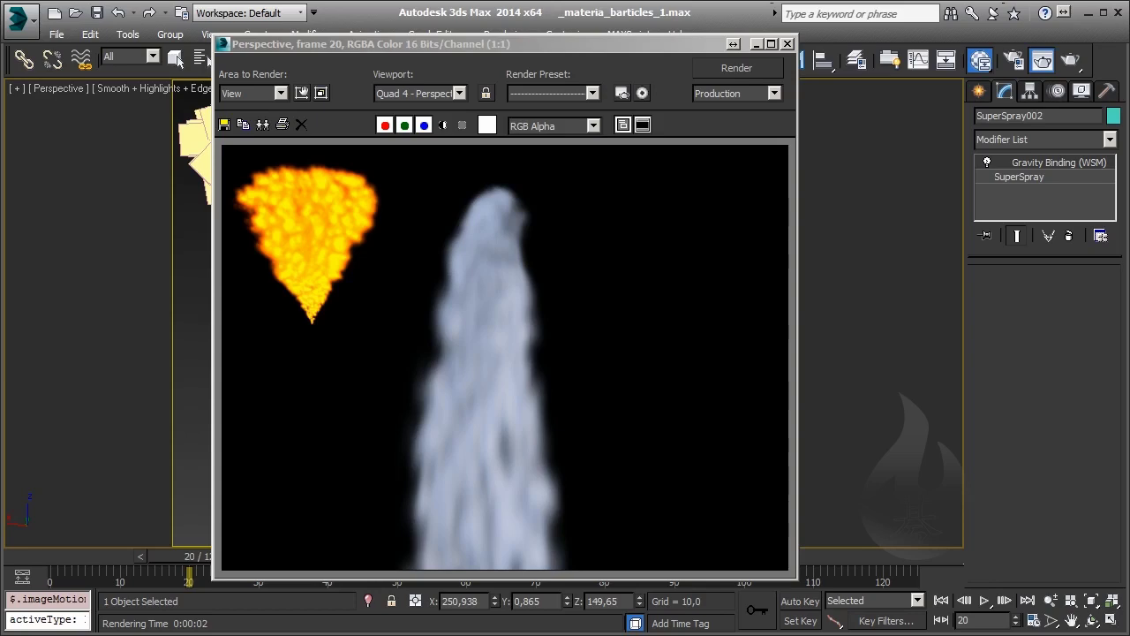
left_click(787, 43)
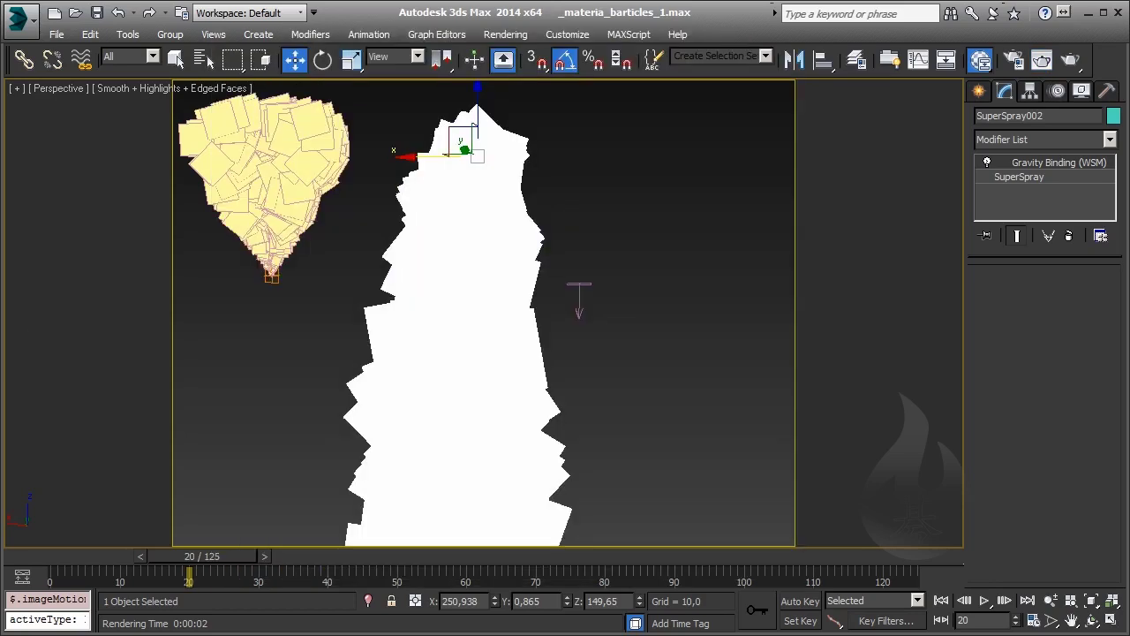
Reopen the material editor, view the Map #25 gradient, and select Fire_Basic
key("m")
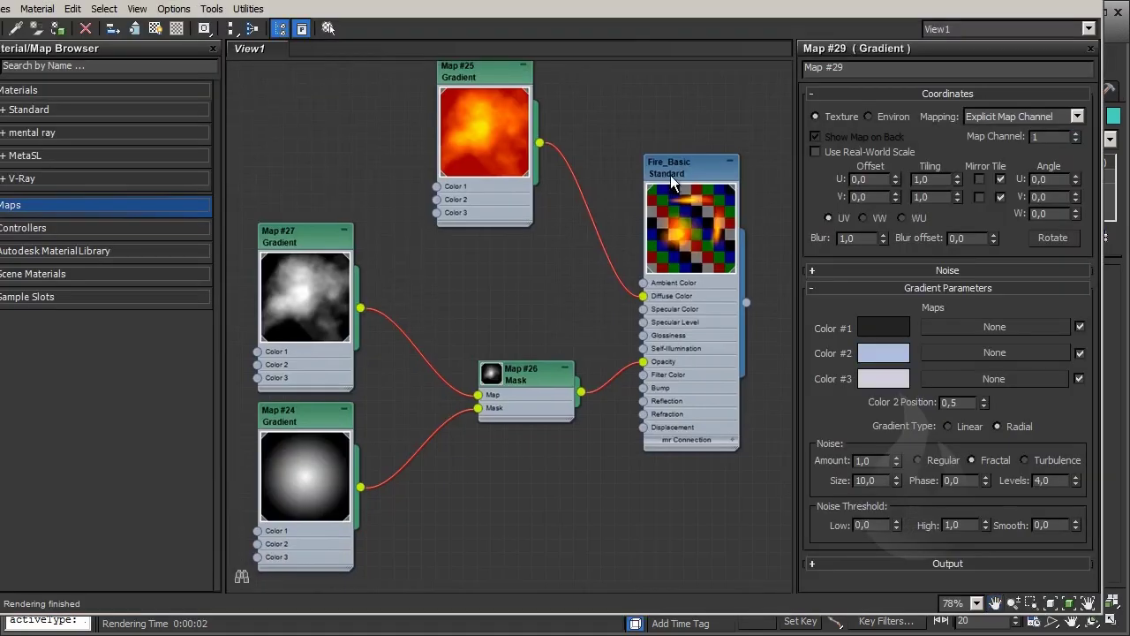
middle_click_drag(692, 219, 685, 251)
double_click(490, 108)
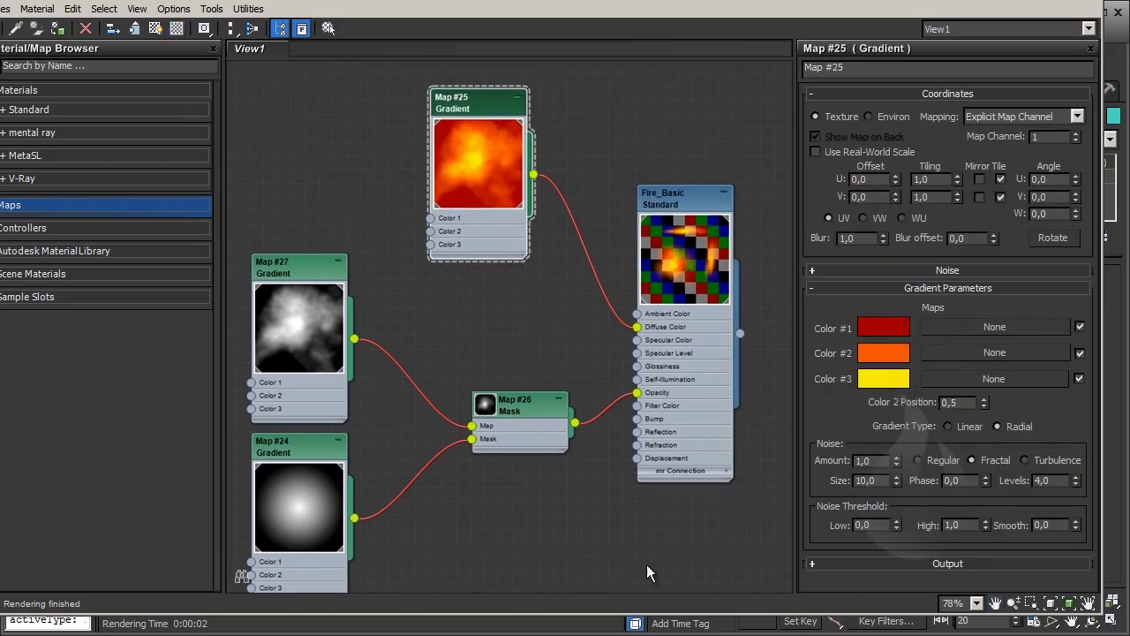
middle_click_drag(721, 445, 701, 452)
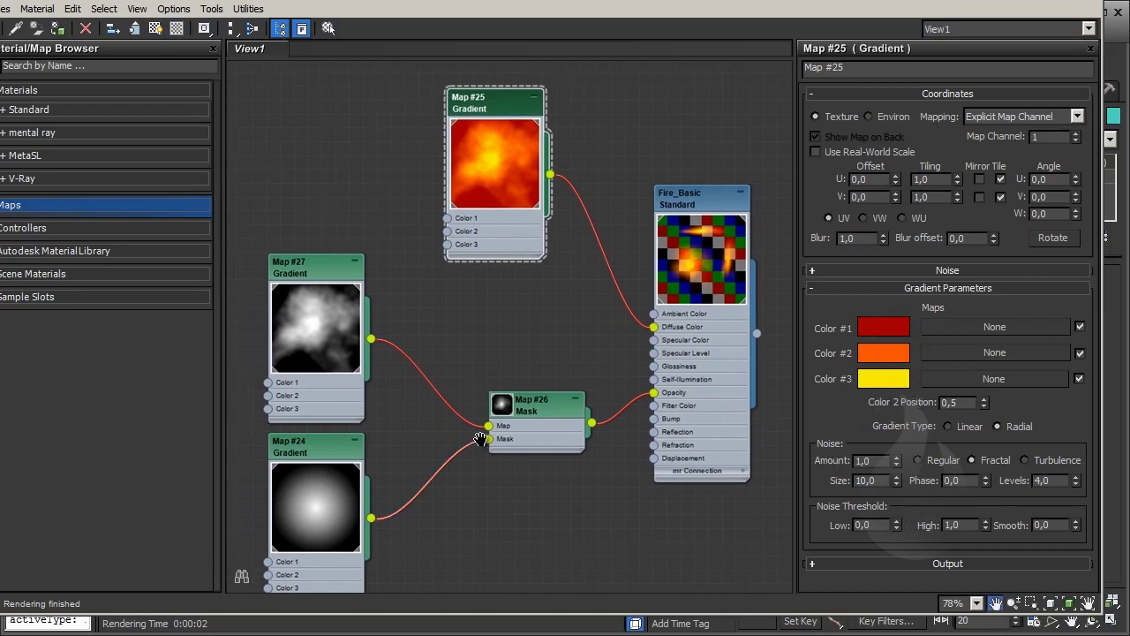
left_click(666, 205)
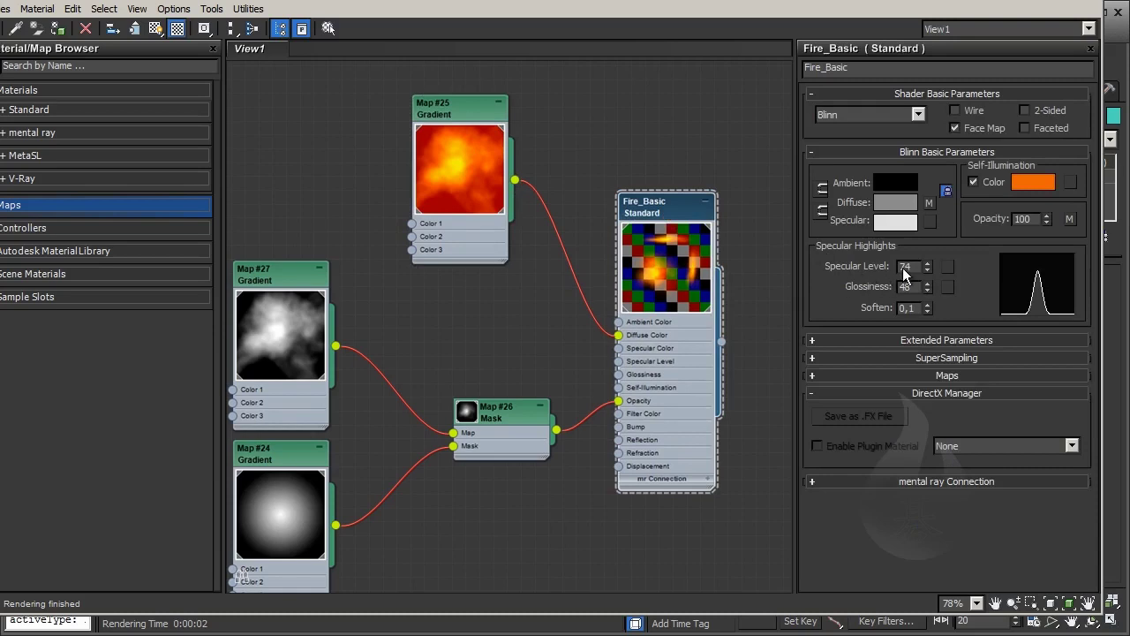
Set Fire_Basic's Specular Level to 150 and Glossiness to 50
left_click_drag(927, 265, 921, 232)
type("50")
key("shift+Tab")
type("150")
key("Return")
Check the Self-Illumination colour unchanged and toggle its Color checkbox off and back on
left_click(1034, 182)
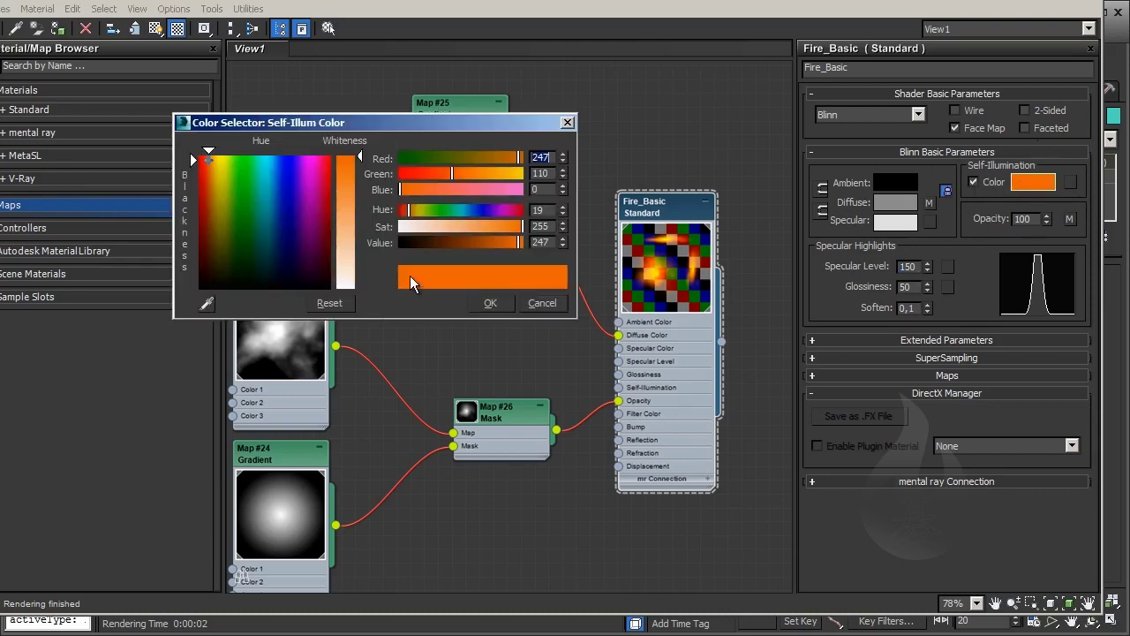
left_click(504, 307)
left_click(996, 182)
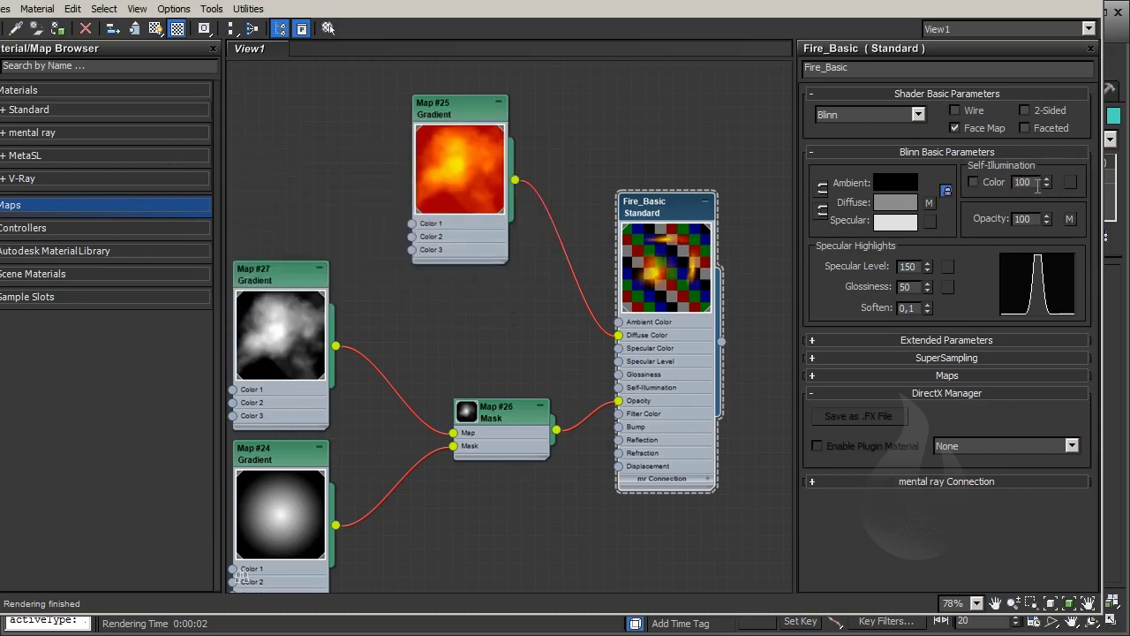
left_click(986, 181)
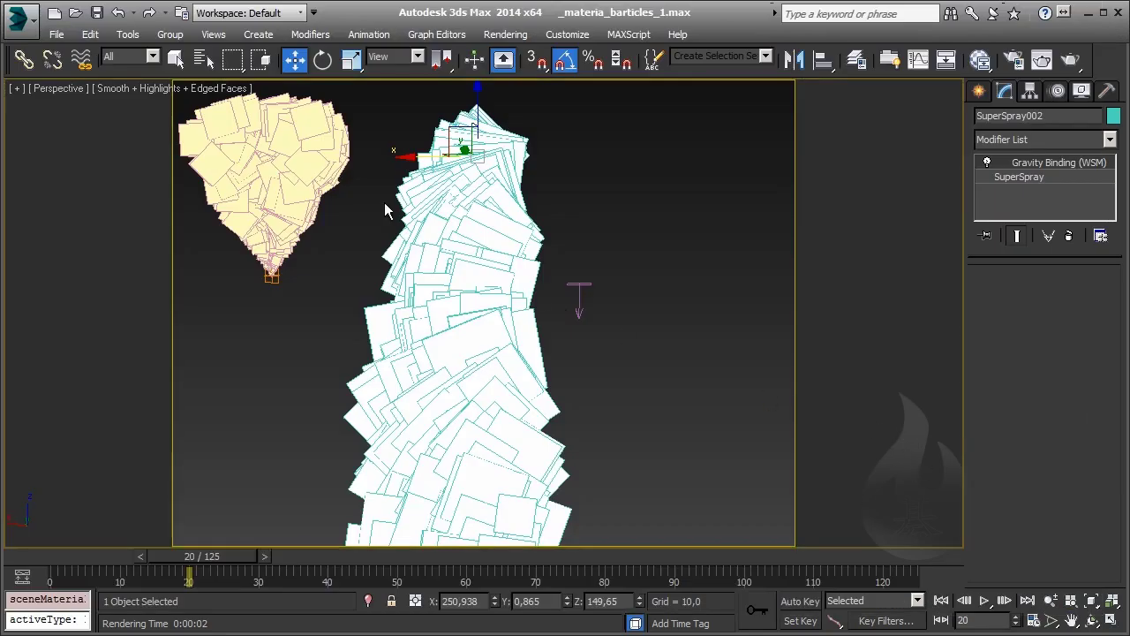
Select the fire particle system SuperSpray003 and render a test frame
left_click(463, 246)
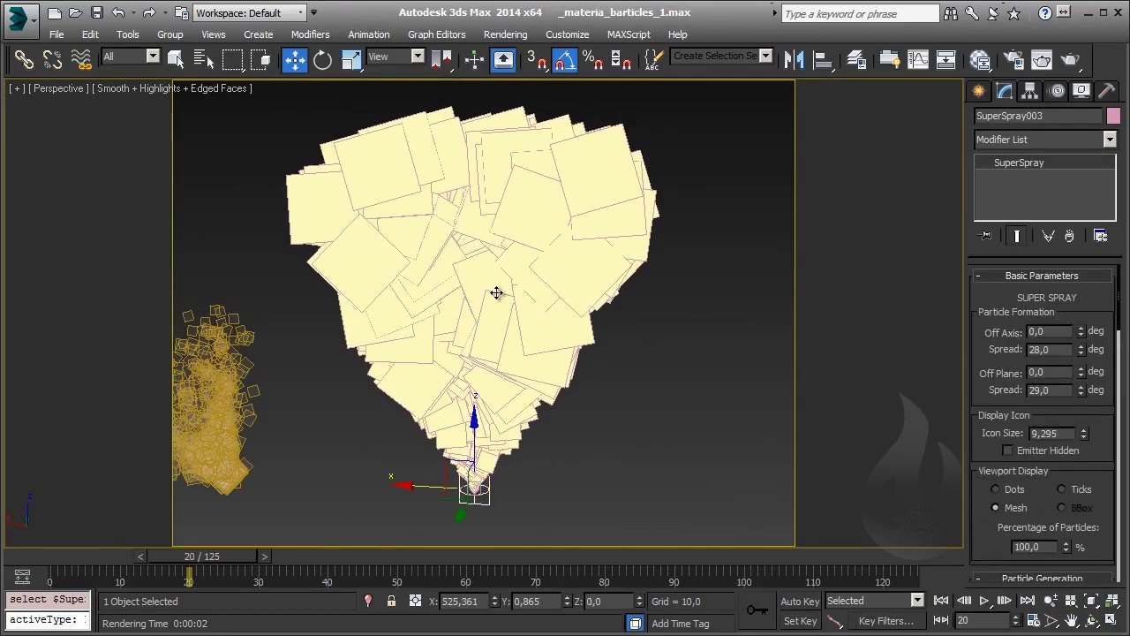
right_click(492, 294)
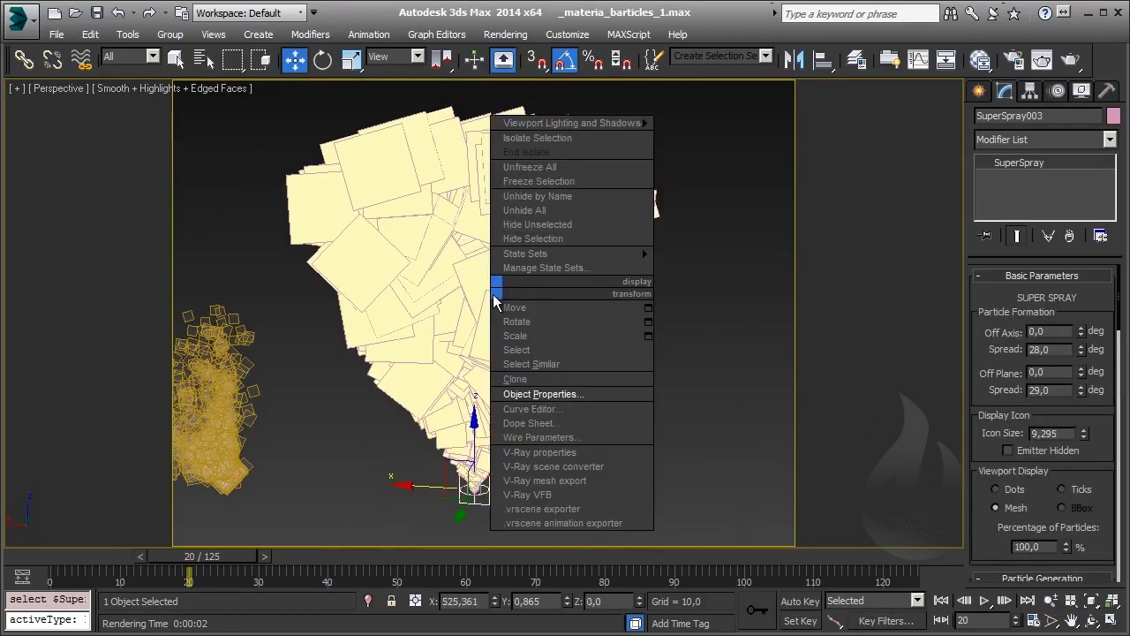
left_click(1042, 59)
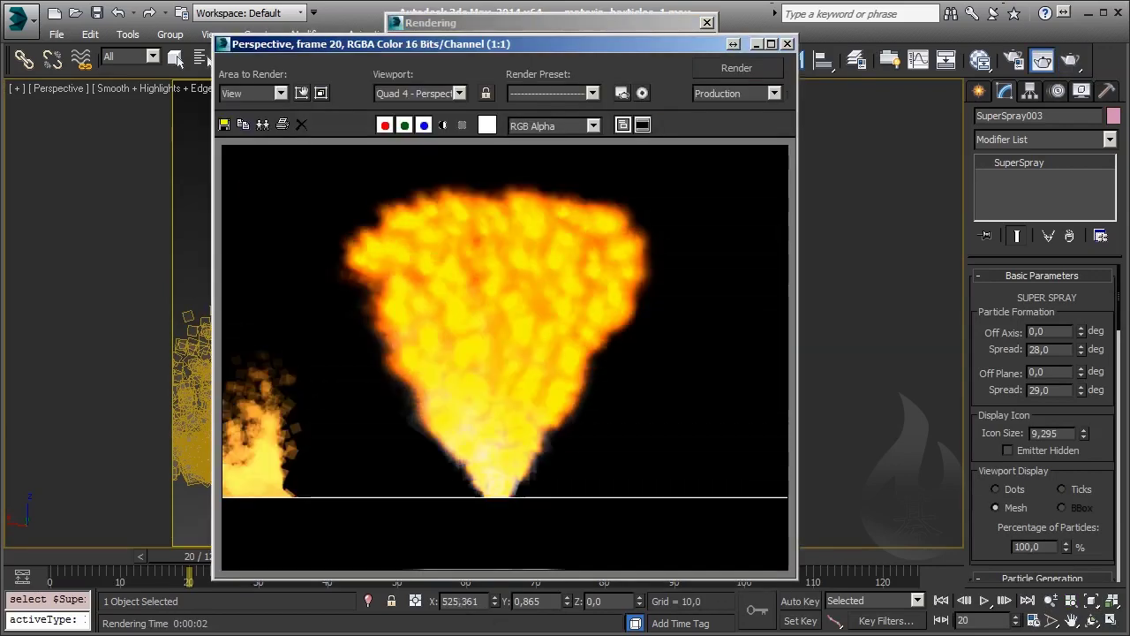
left_click(788, 44)
Set SuperSpray003's motion blur to Image in Object Properties and render again
right_click(423, 227)
left_click(499, 341)
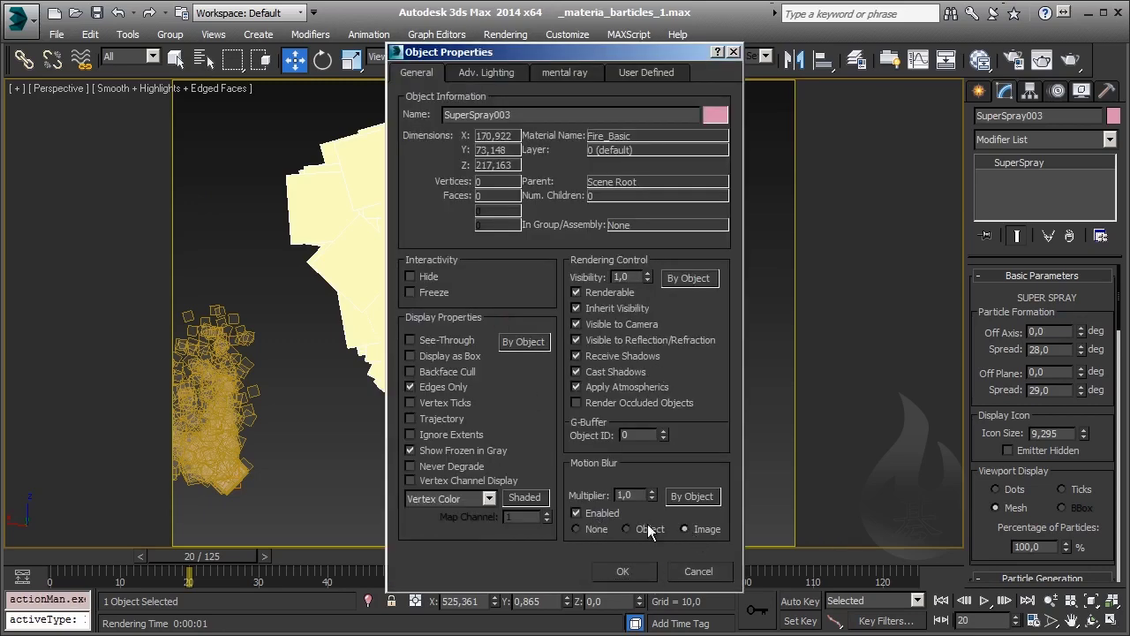
left_click(622, 571)
left_click(1042, 59)
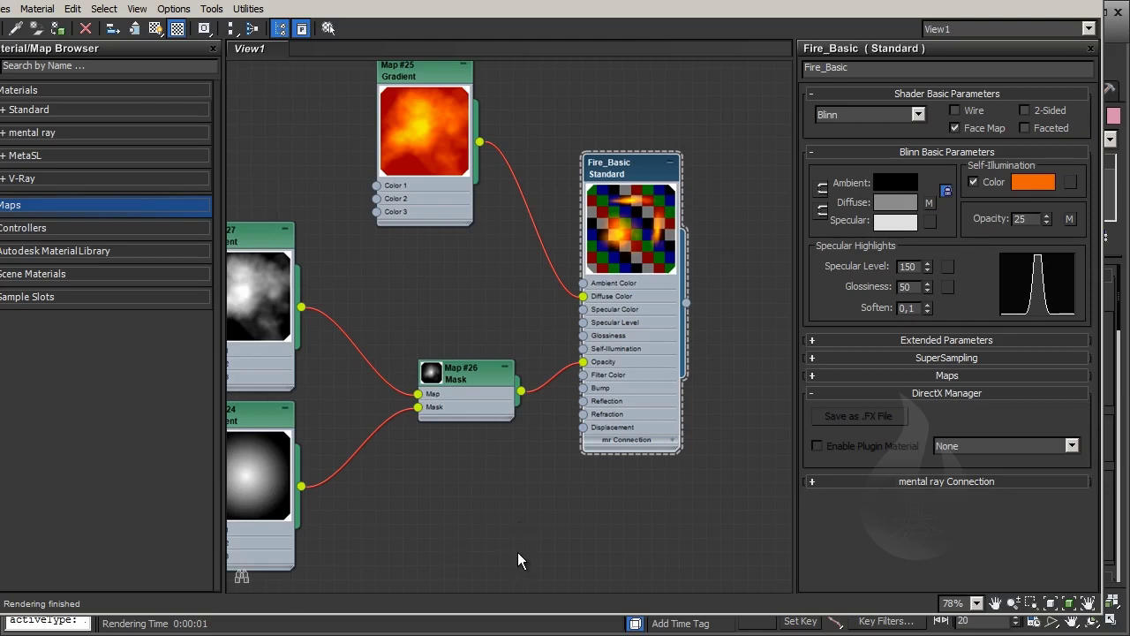
Pan the node graph over to the Fire_PAge particle-age material
middle_click_drag(517, 552, 427, 326)
middle_click_drag(542, 434, 619, 133)
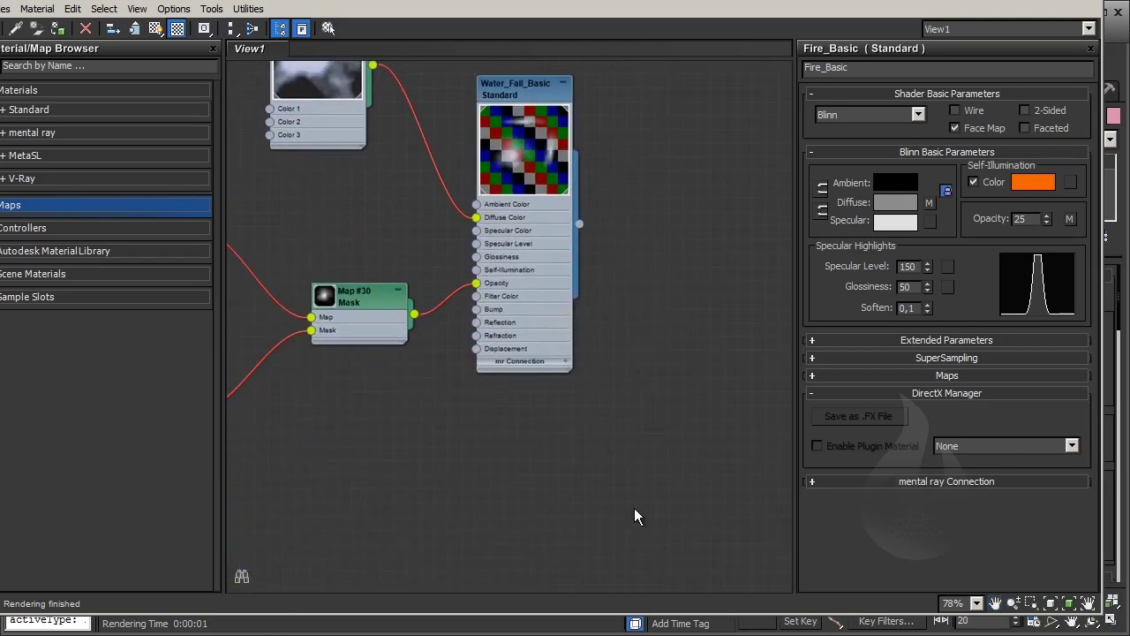
mouse_move(634, 516)
middle_mouse_down()
mouse_move(512, 270)
mouse_move(618, 219)
mouse_move(665, 316)
mouse_move(660, 377)
middle_mouse_up()
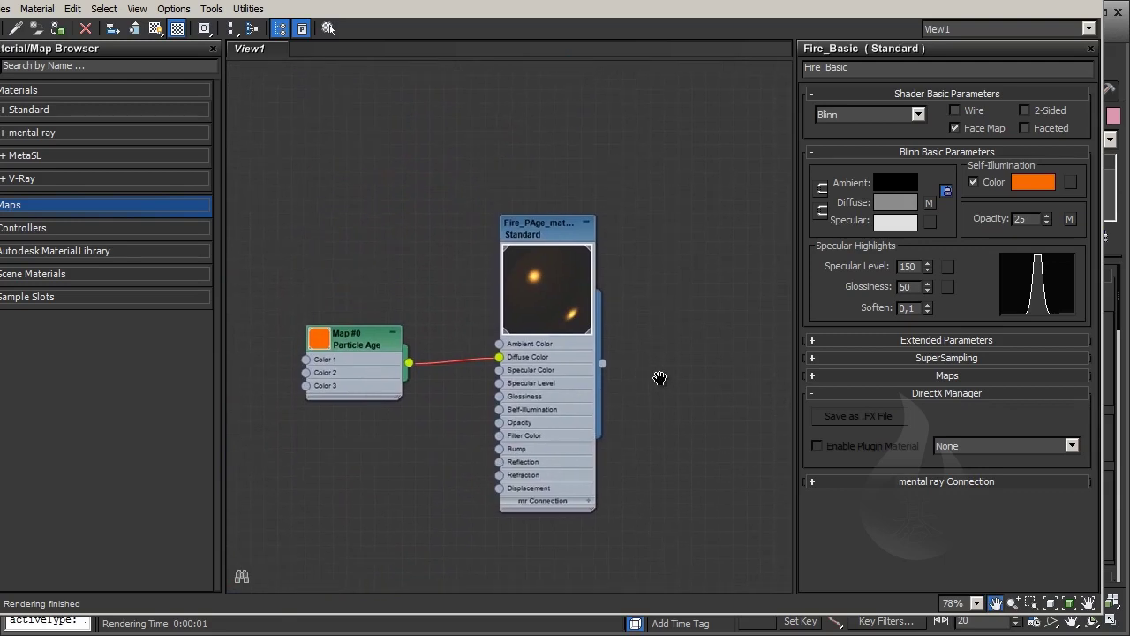
Add a new Particle Age map, Map #1, beside the Map #0 Particle Age node
double_click(354, 342)
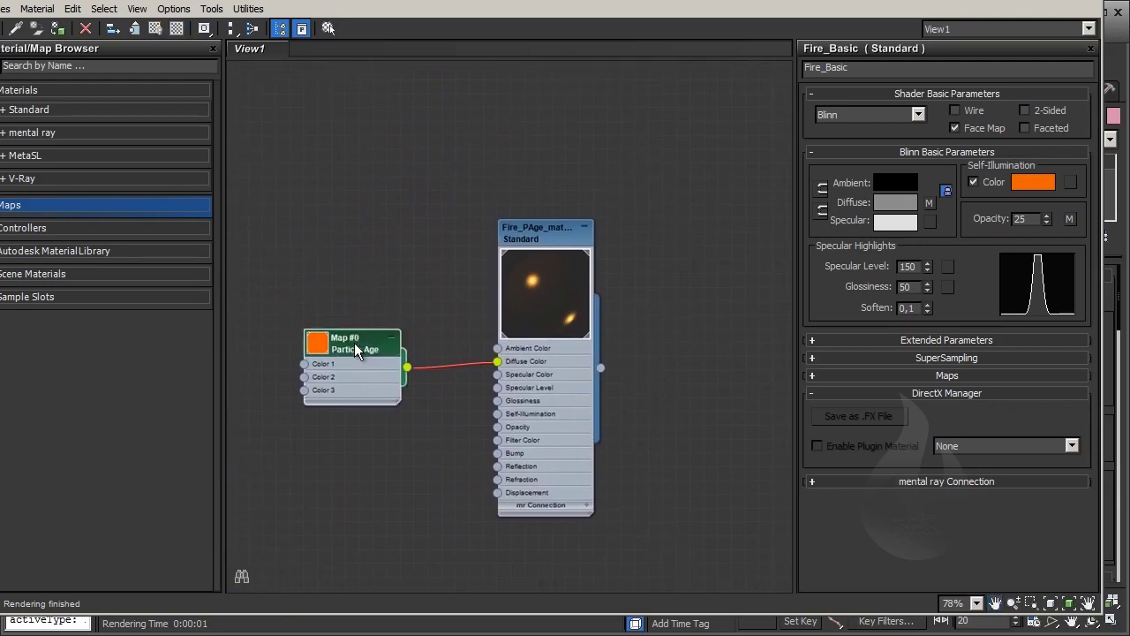
right_click(322, 195)
left_click(609, 488)
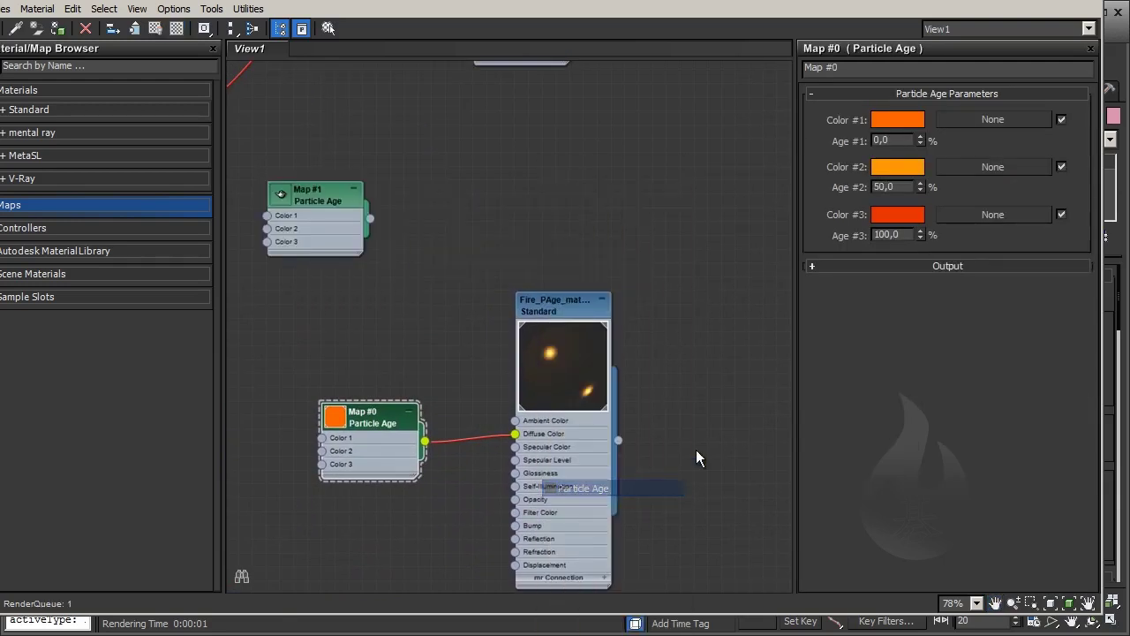
double_click(316, 188)
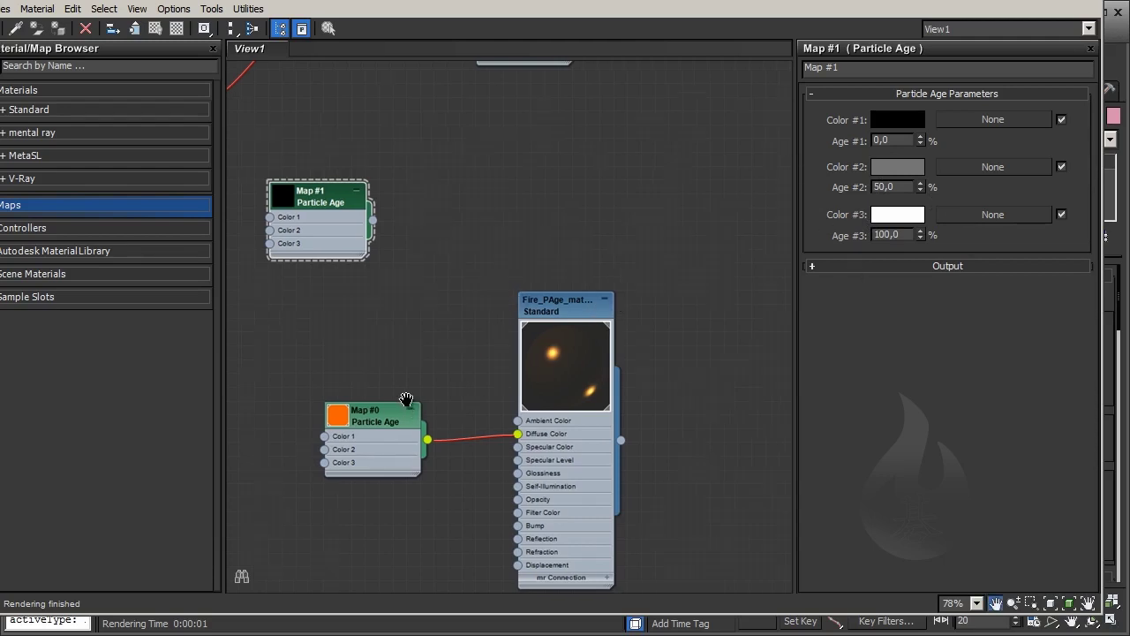
Review Map #0's Particle Age colours and ages, selecting the Age #3 value
middle_click_drag(399, 399, 385, 321)
left_click(358, 331)
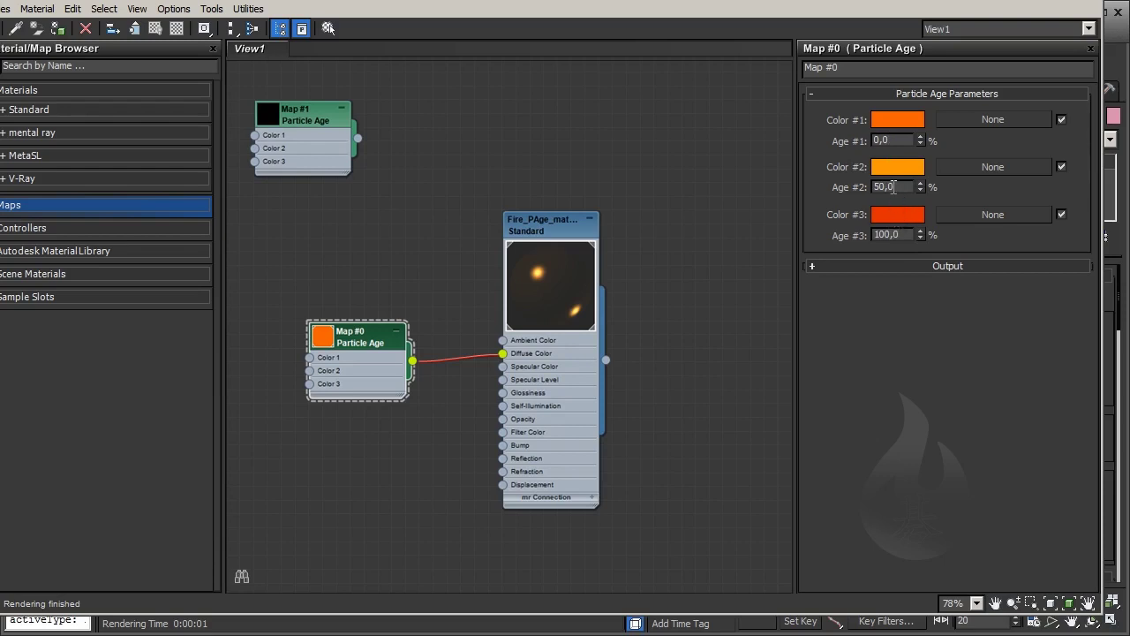
double_click(896, 234)
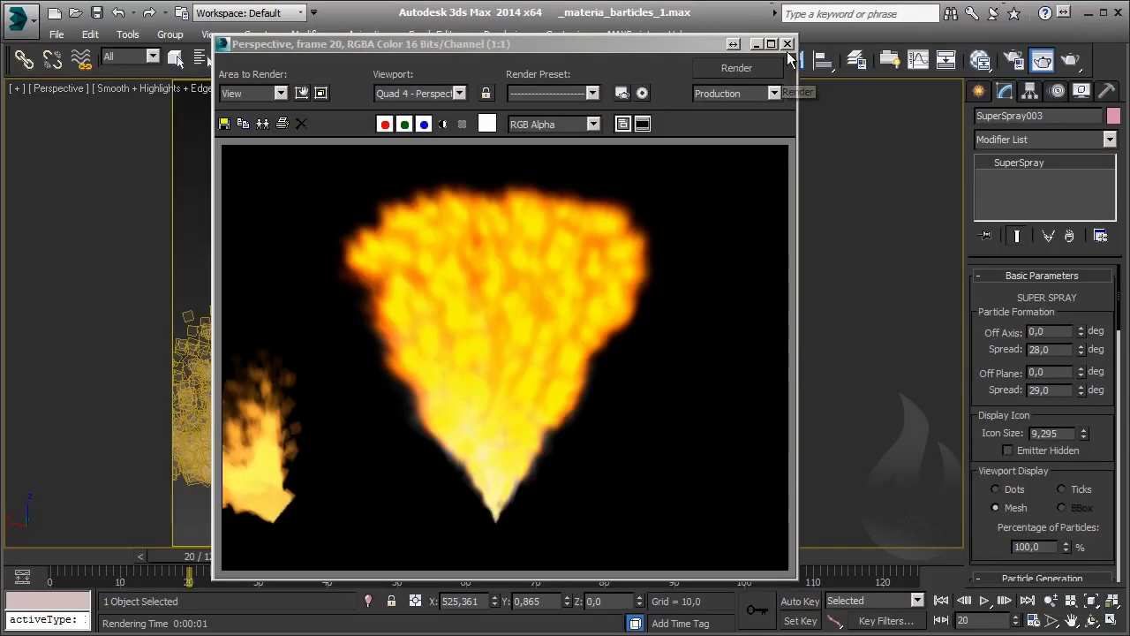
Close the render, then select and zoom in on the SuperSpray004 particle cloud
left_click(788, 49)
middle_click_drag(456, 353, 524, 375)
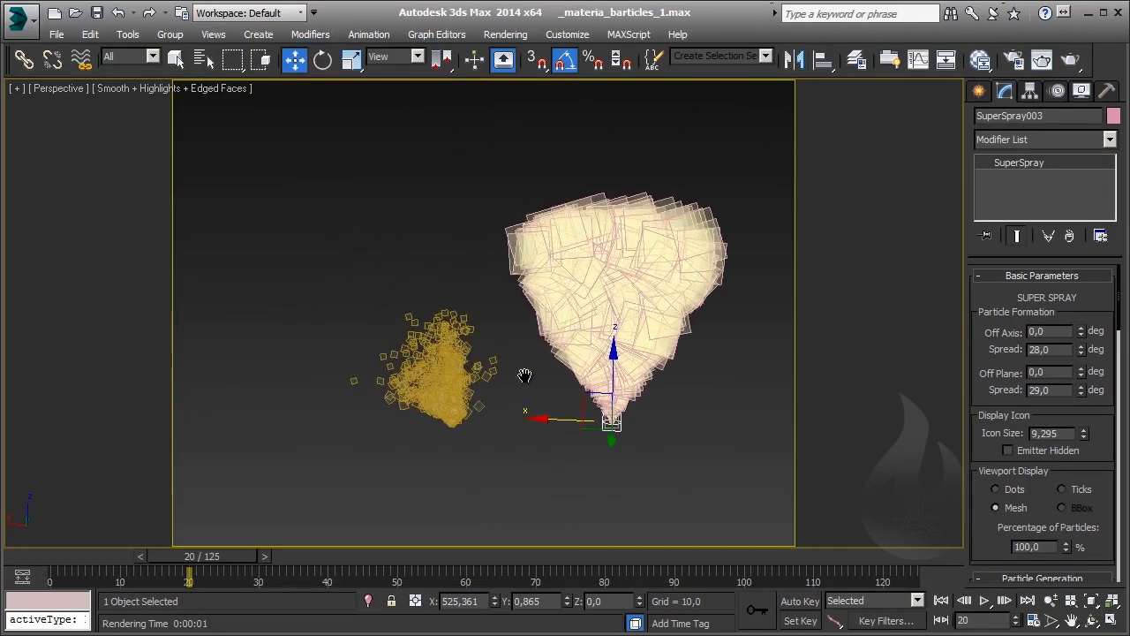
scroll(524, 375, "up", 3)
scroll(525, 375, "up", 1)
left_click_drag(623, 231, 557, 323)
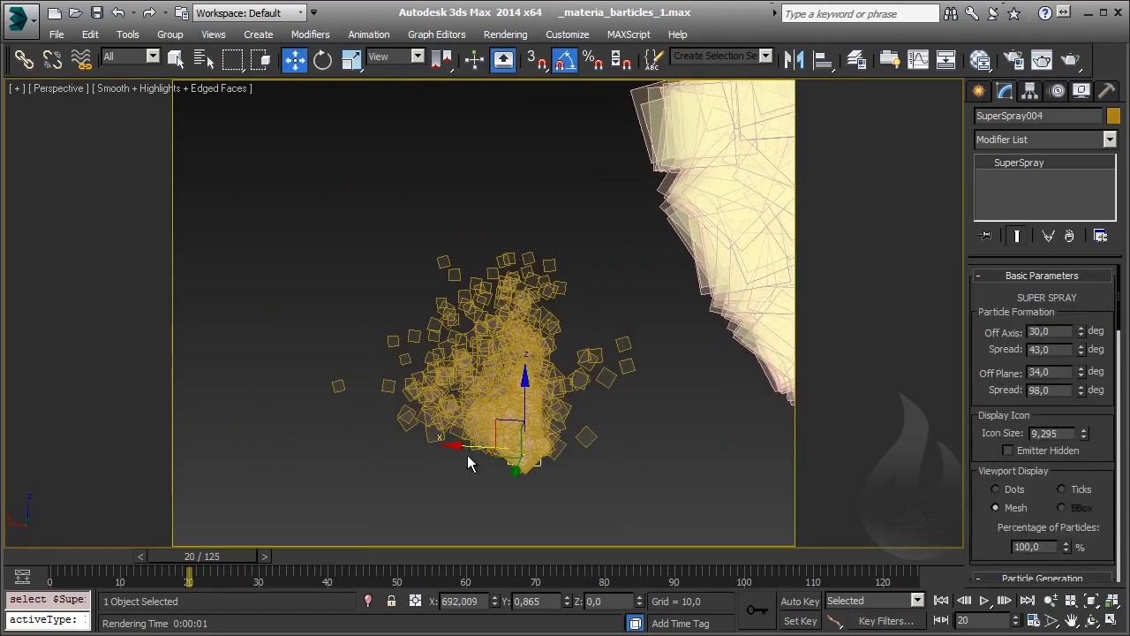
scroll(347, 371, "down", 3)
left_click_drag(372, 358, 558, 362)
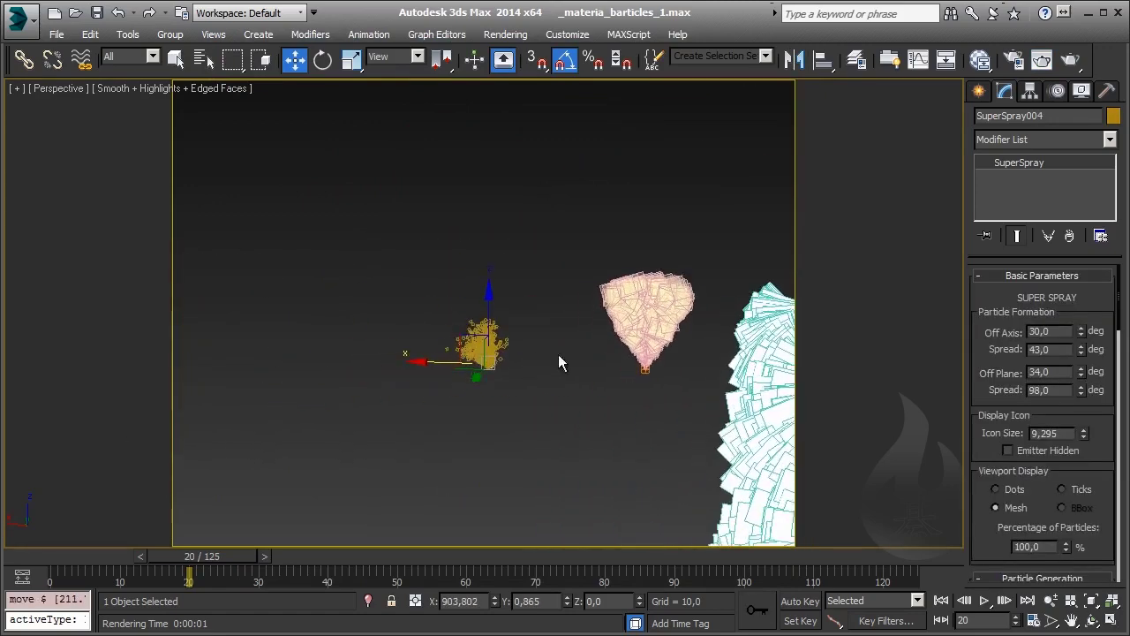
key("z")
middle_click_drag(585, 377, 531, 375)
left_click_drag(1084, 469, 1082, 273)
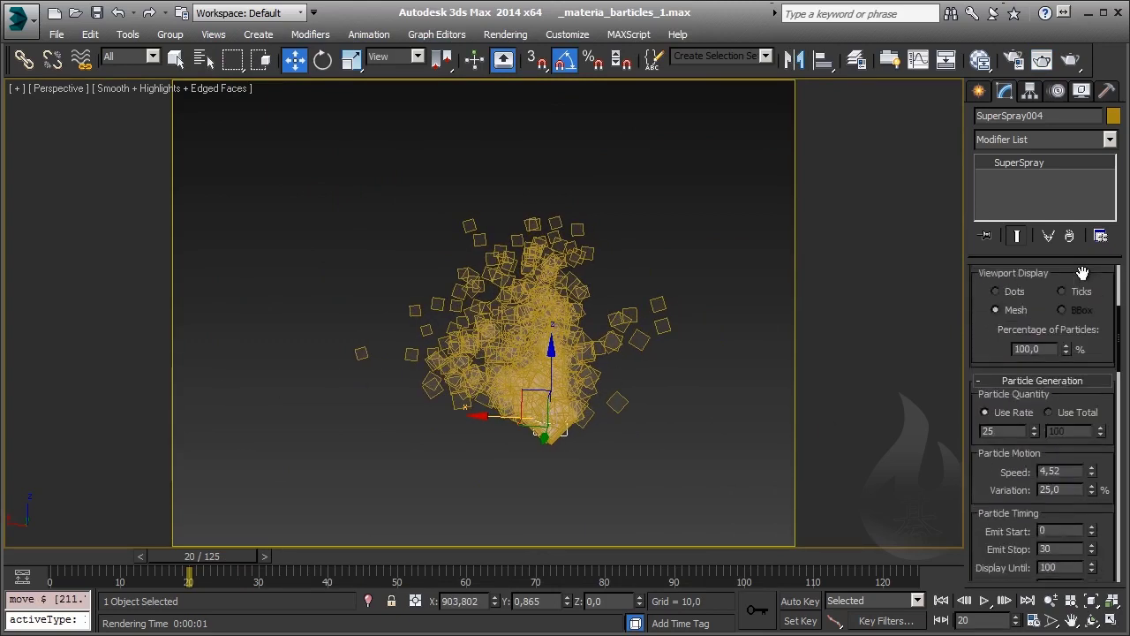
scroll(1073, 429, "down", 2)
scroll(1072, 432, "down", 3)
scroll(1072, 431, "down", 3)
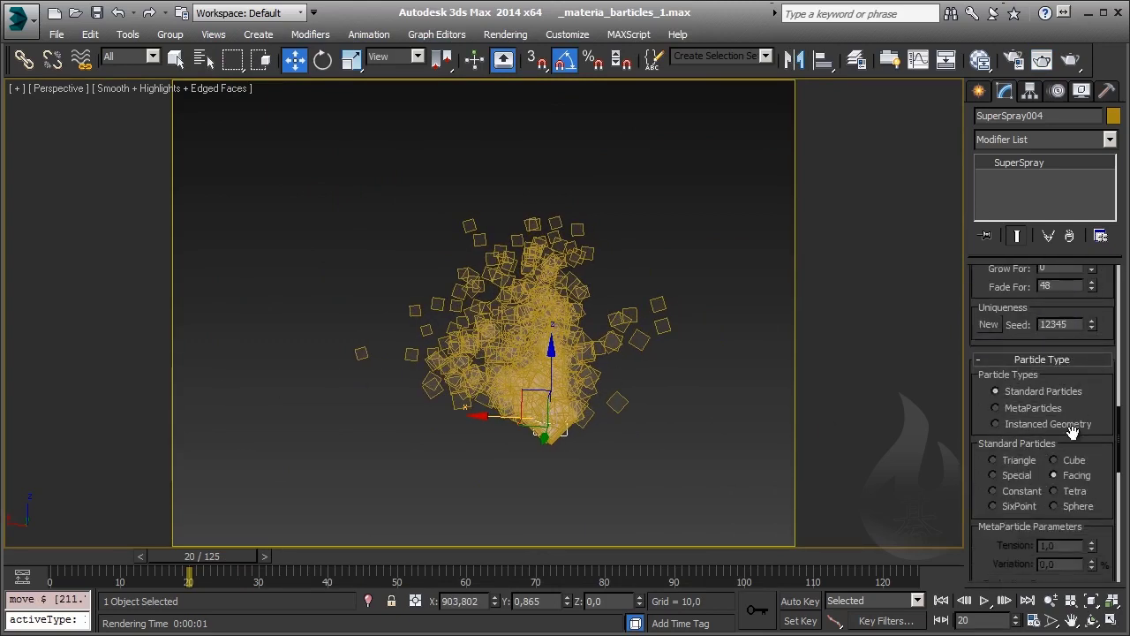
scroll(1072, 431, "down", 1)
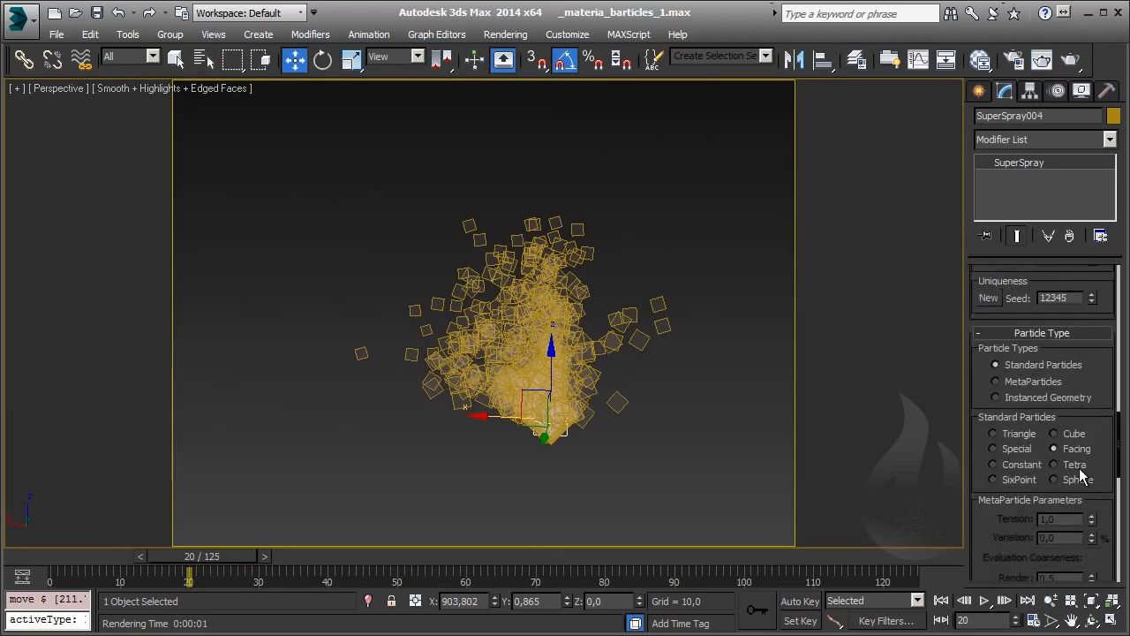
Switch the particle type through Special and Cube to Sphere, then render the frame
left_click(1013, 451)
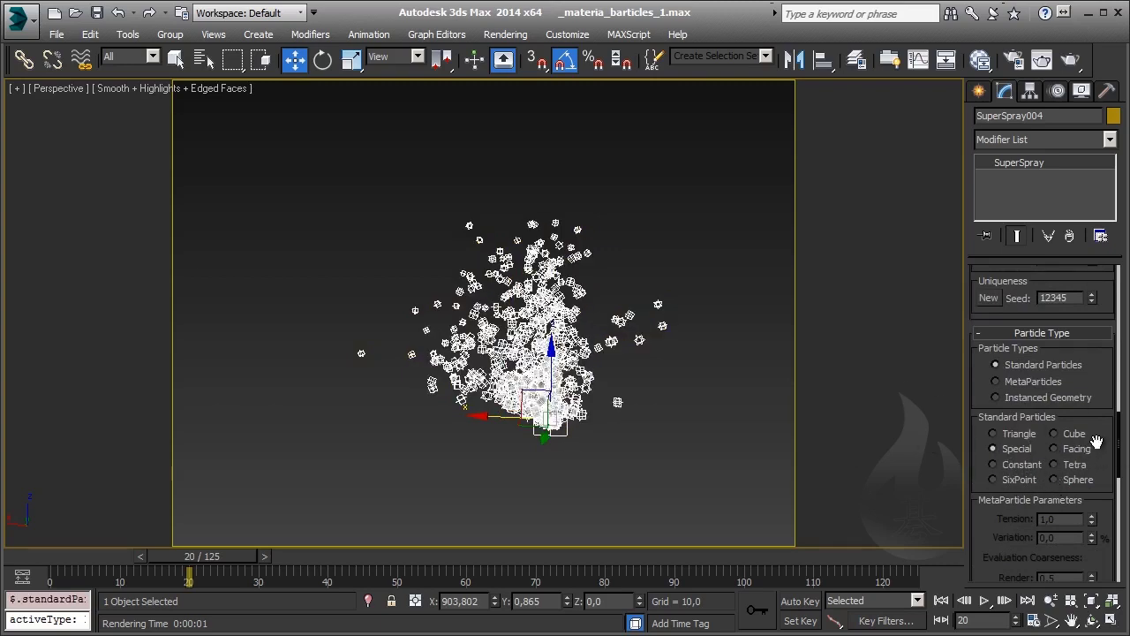
left_click(1087, 435)
left_click(1079, 482)
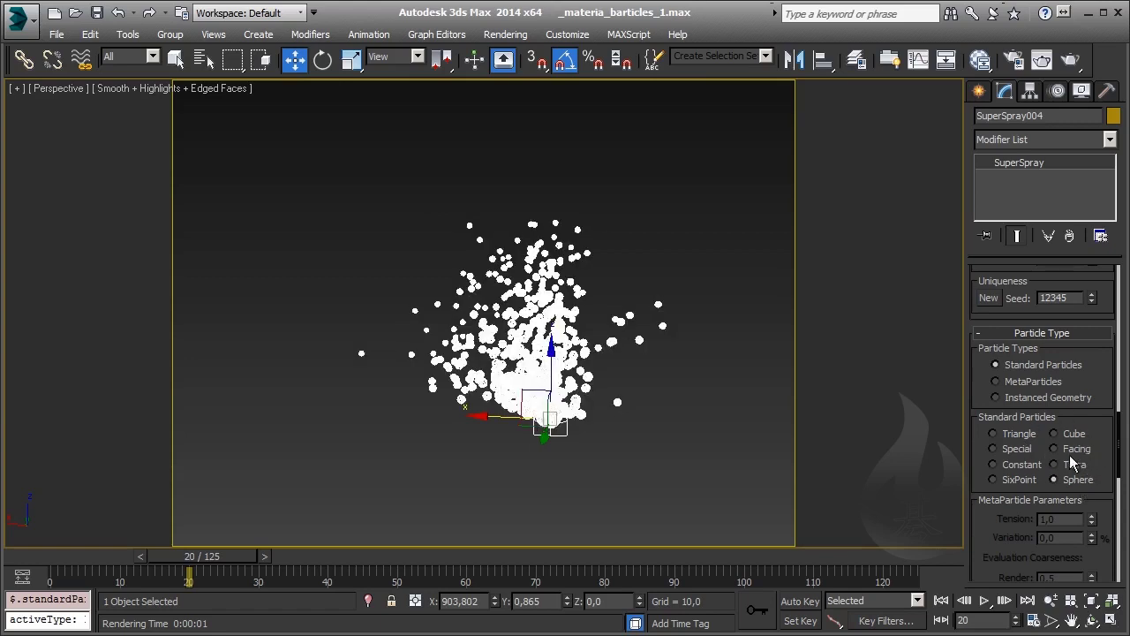
left_click(1042, 59)
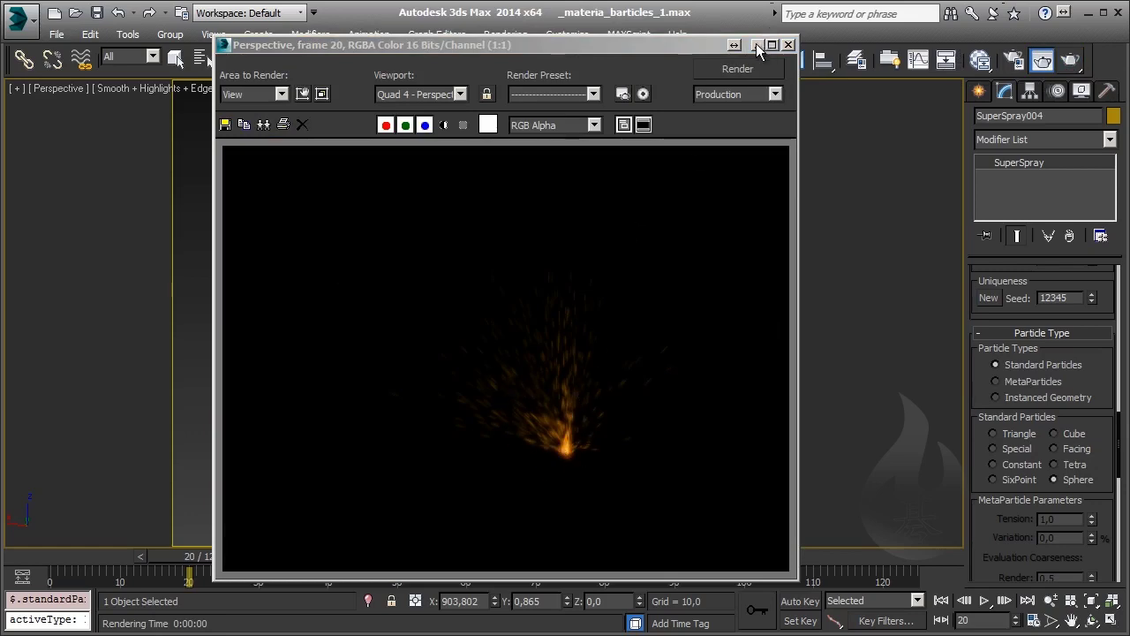
Check the emitter's Object Properties without changes, close the render, and reopen Slate
left_click_drag(675, 46, 157, 71)
right_click(494, 298)
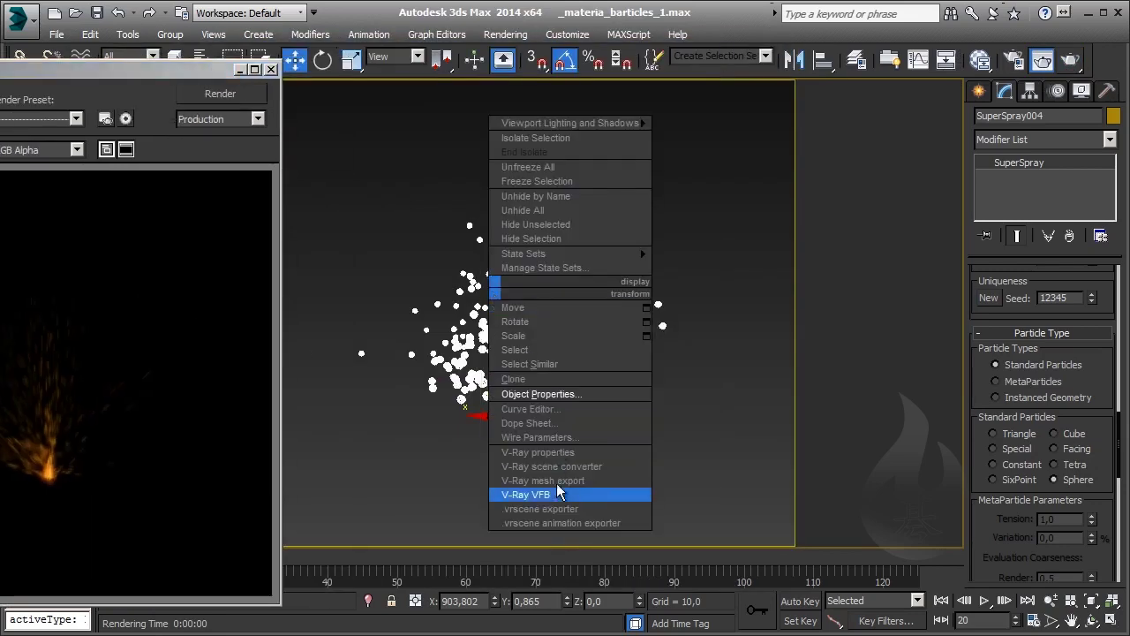
left_click(564, 395)
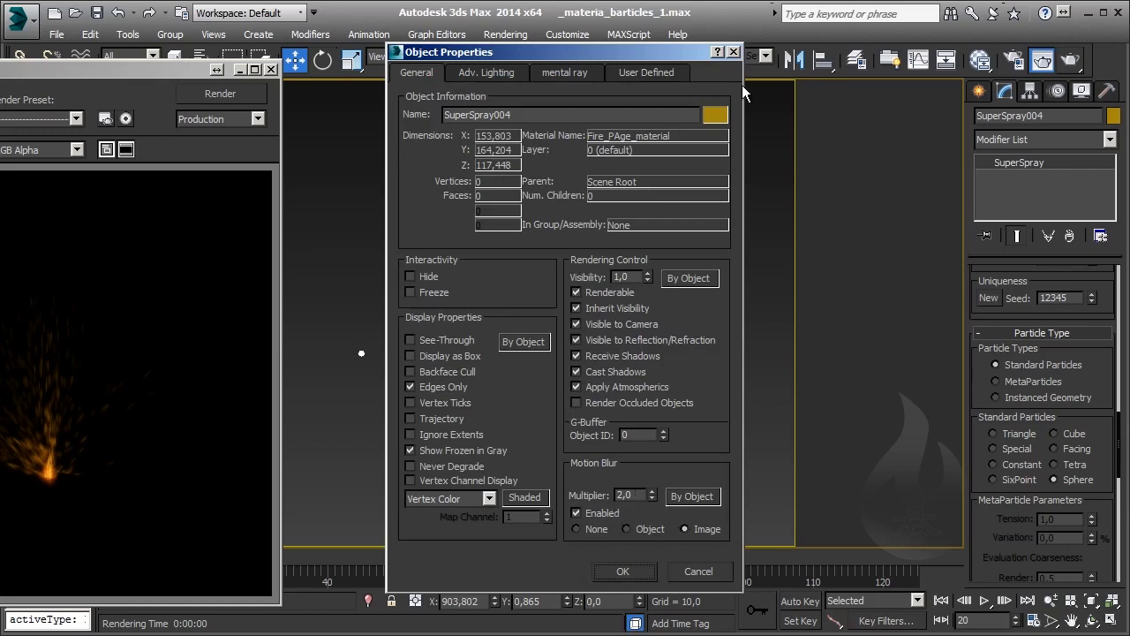
left_click(738, 54)
left_click_drag(52, 71, 572, 85)
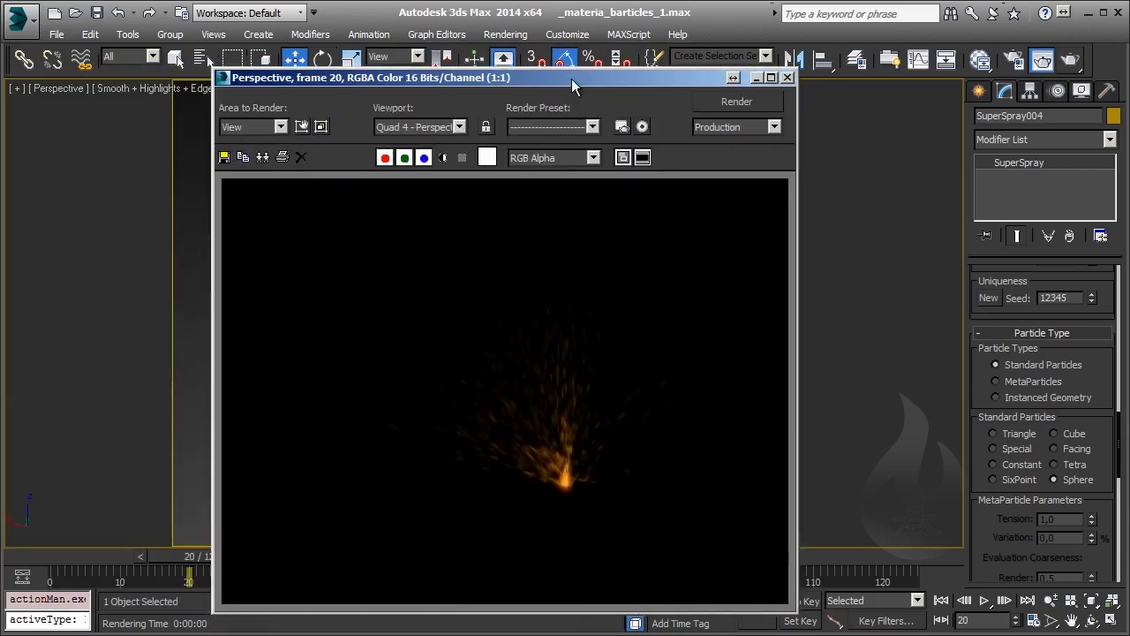
left_click(1024, 62)
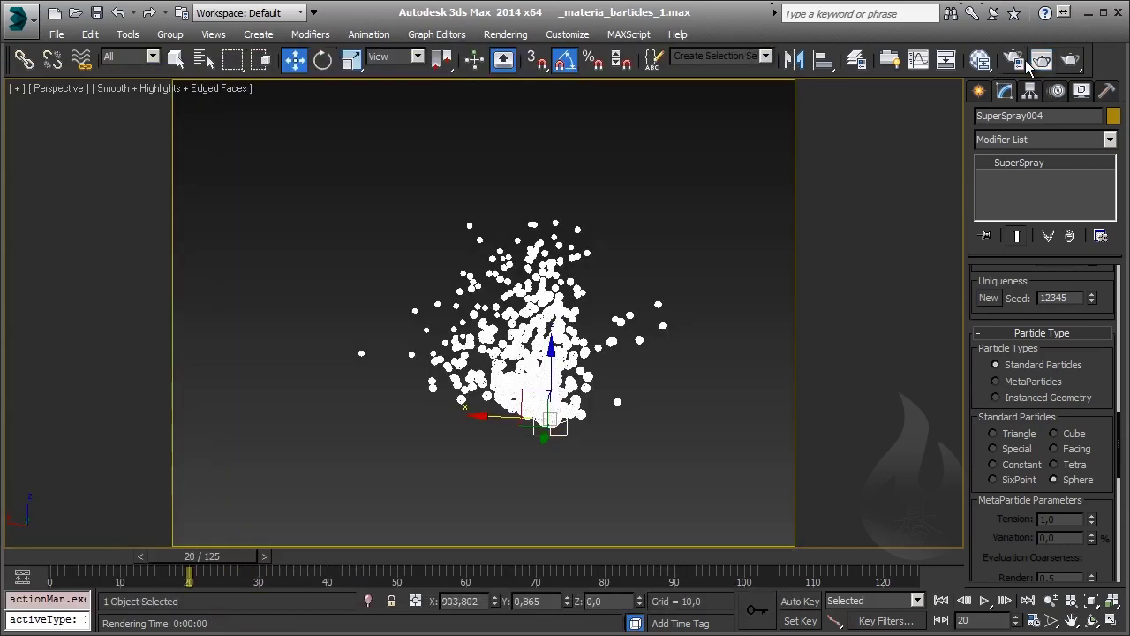
left_click(979, 60)
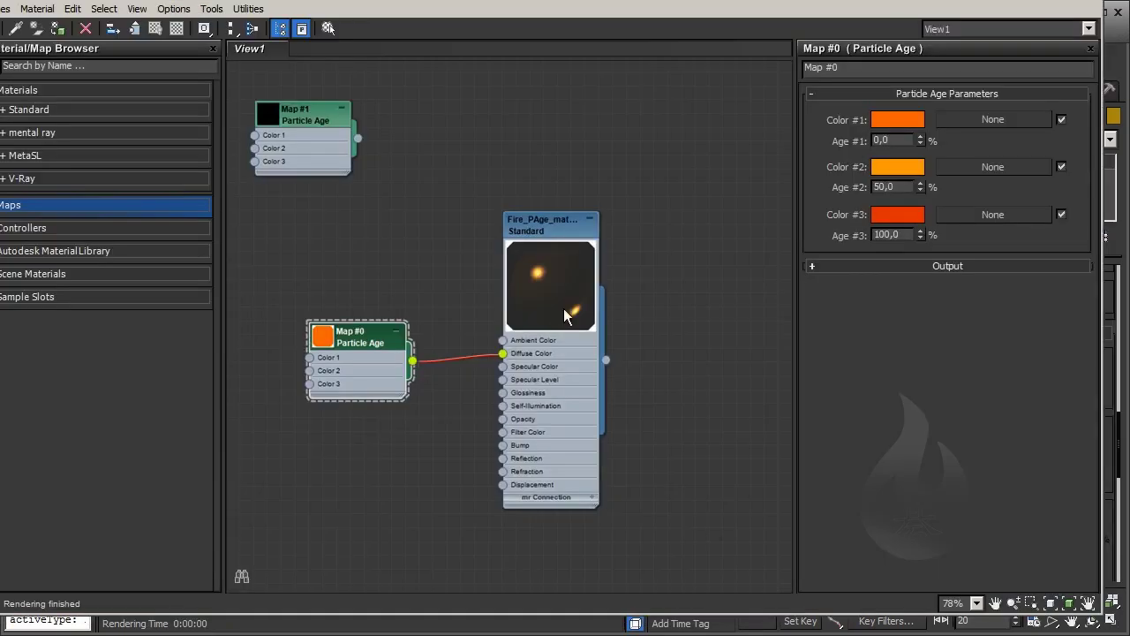
Set Fire_PAge_material's Opacity 10, Specular Level 250, Glossiness 47, and open its Filter colour
double_click(553, 228)
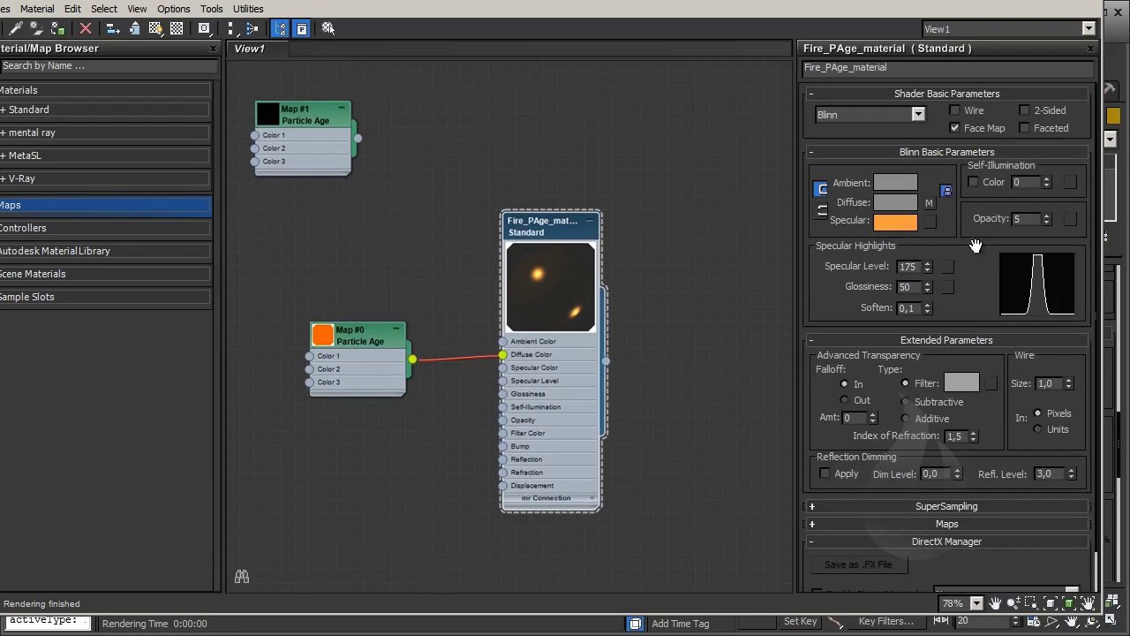
left_click(1024, 219)
type("10")
key("Return")
left_click(925, 266)
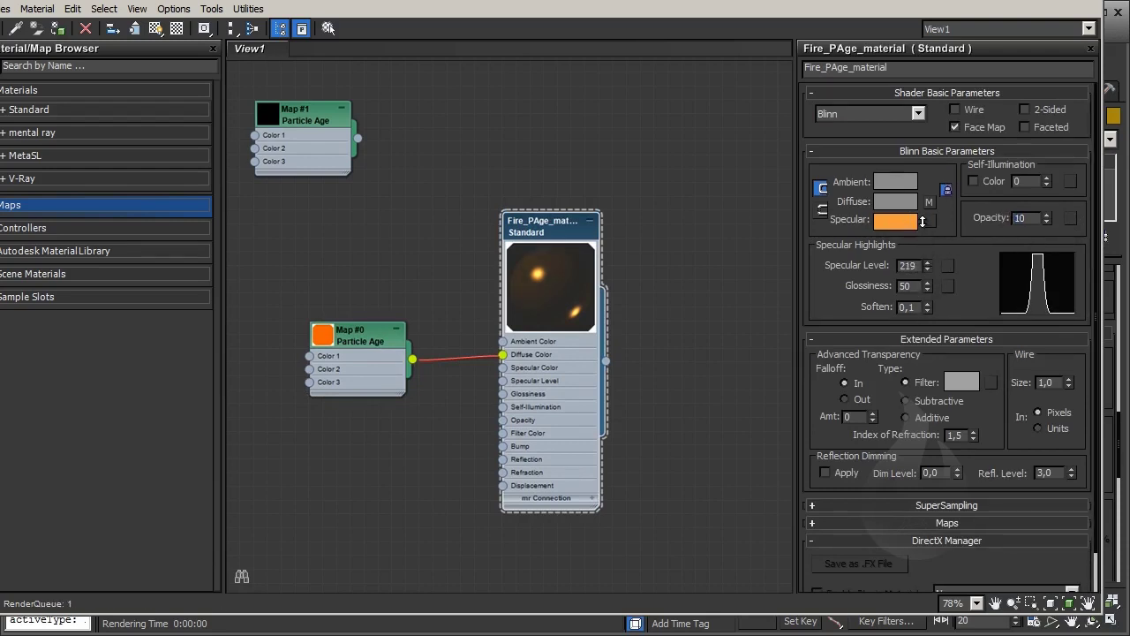
left_click_drag(926, 285, 926, 305)
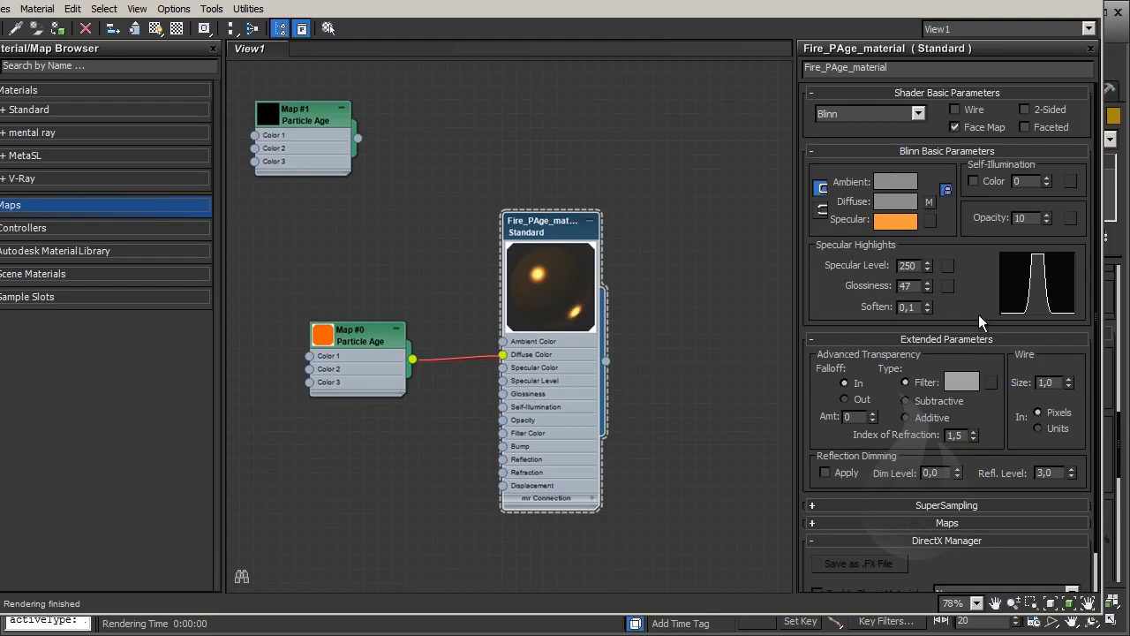
left_click_drag(978, 308, 976, 241)
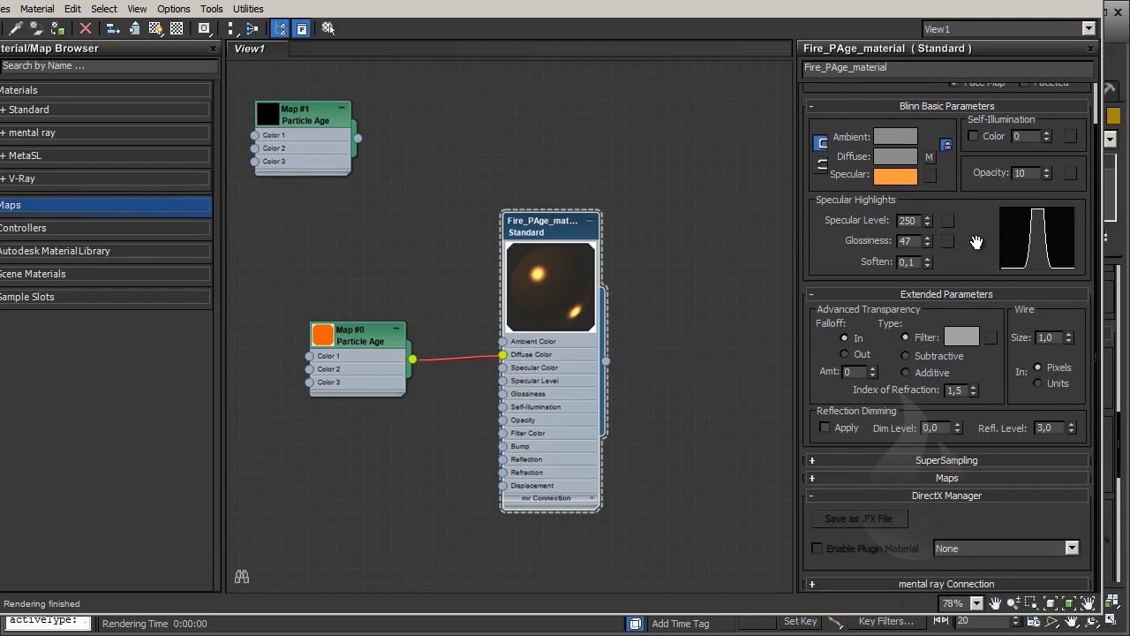
left_click(952, 344)
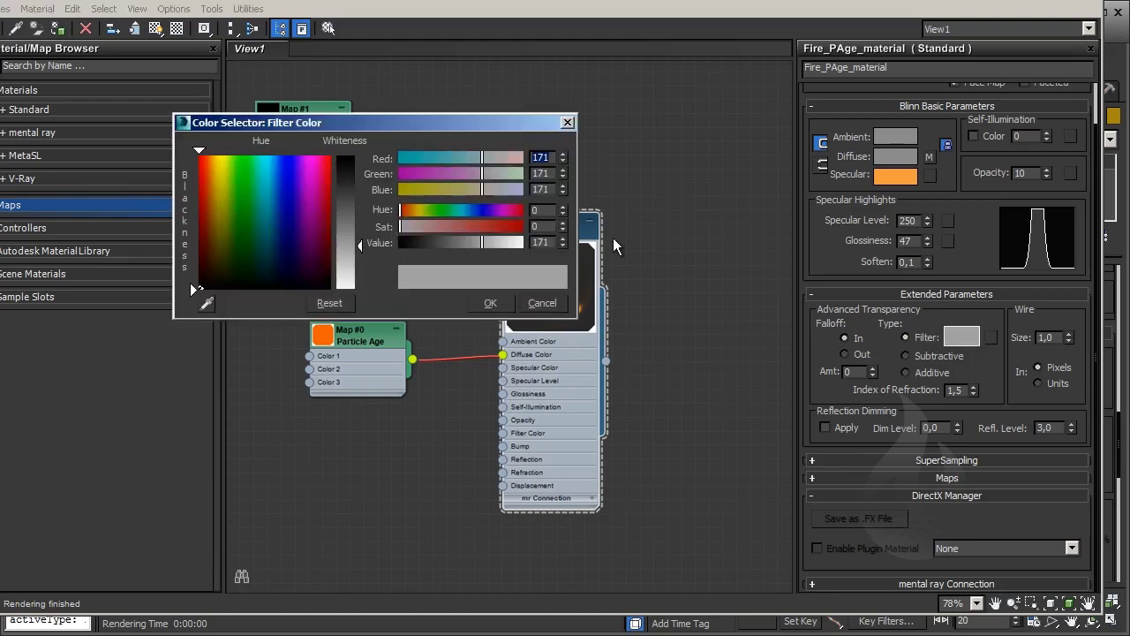
Inspect the Water_Fall_Basic filter colour under Extended Parameters
left_click(566, 123)
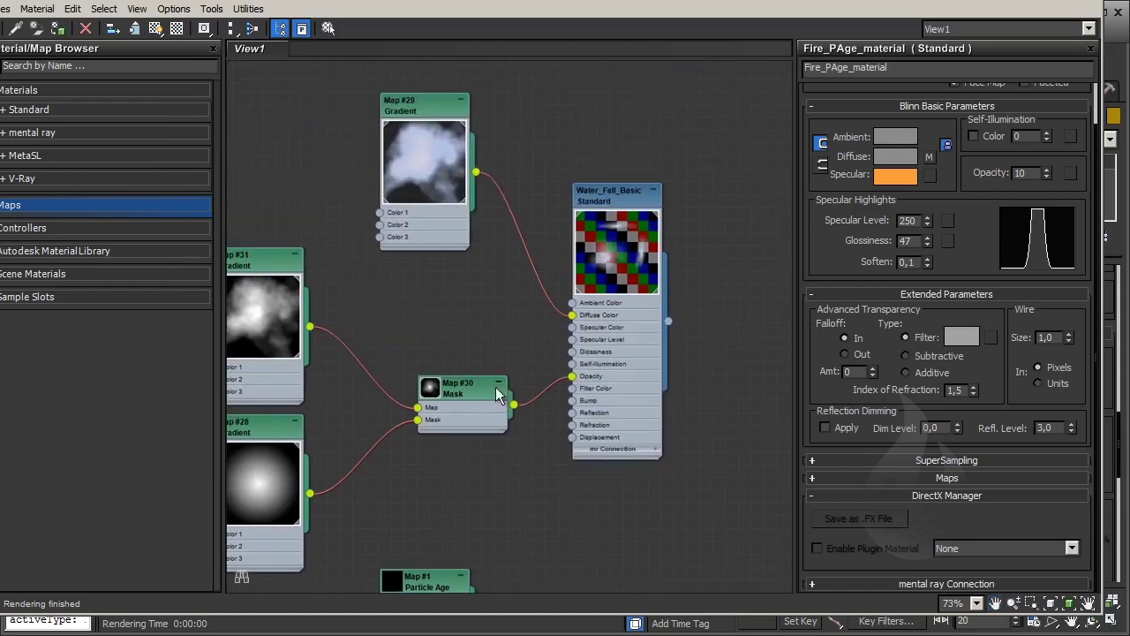
double_click(628, 186)
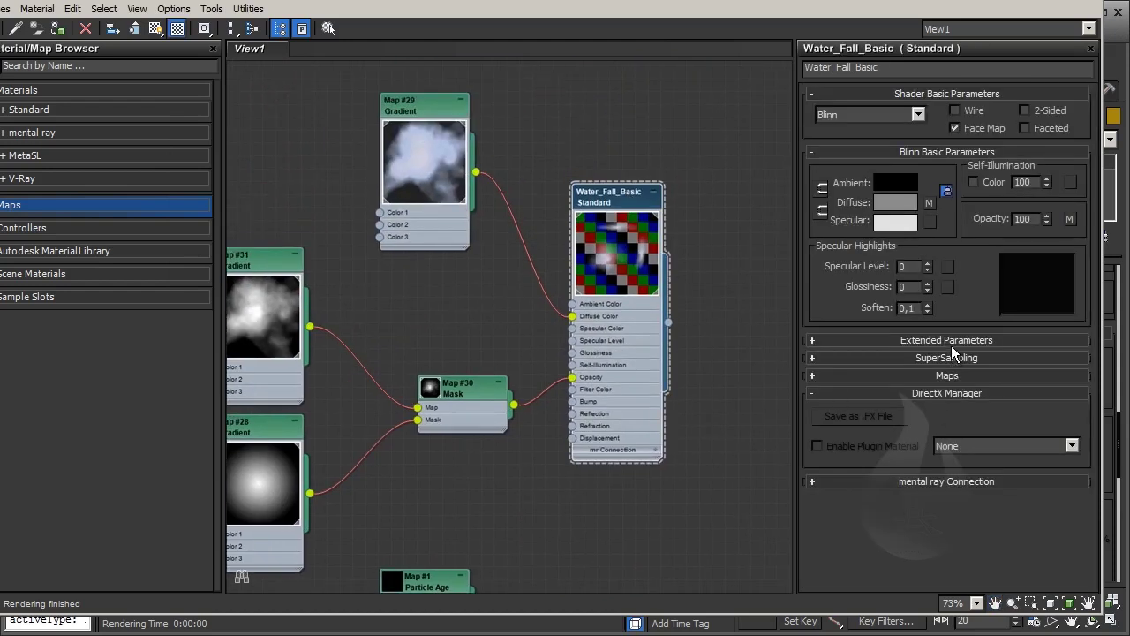
left_click(951, 342)
left_click(960, 382)
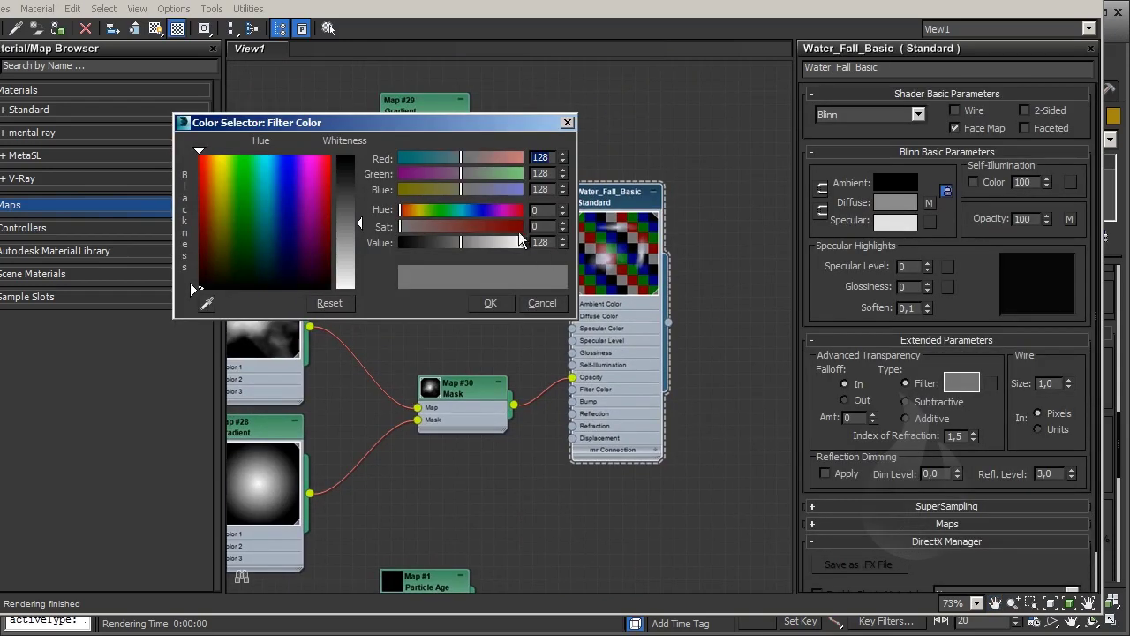
left_click(545, 305)
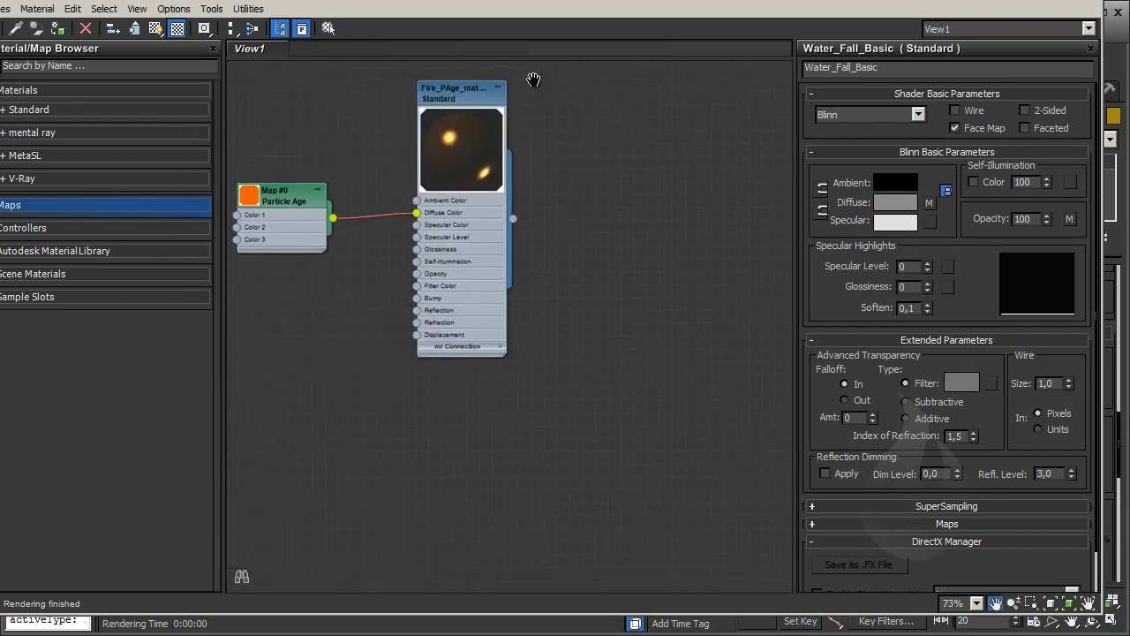
Darken the Fire_PAge_material filter colour and close its colour picker
double_click(558, 208)
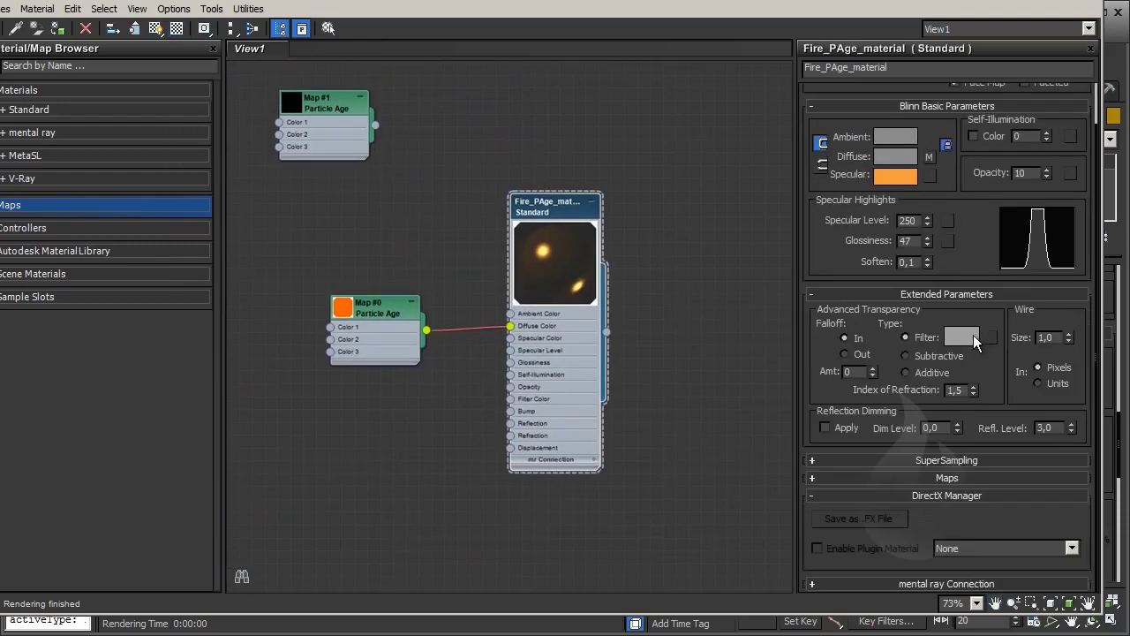
left_click(961, 336)
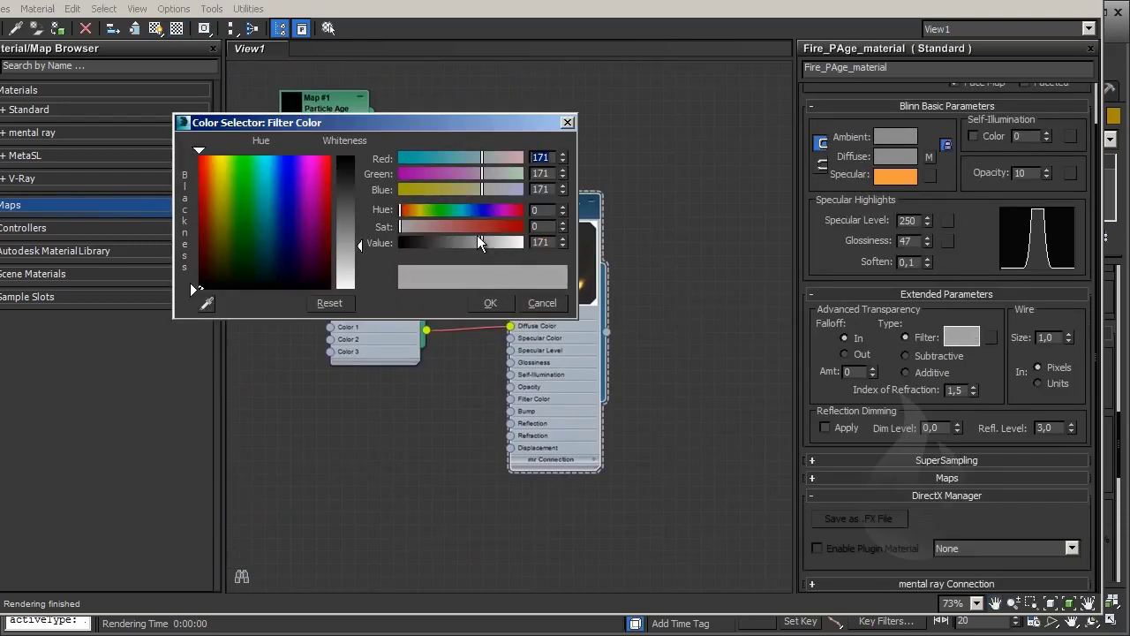
mouse_move(485, 238)
left_mouse_down()
mouse_move(417, 251)
mouse_move(492, 250)
left_mouse_up()
left_click(493, 304)
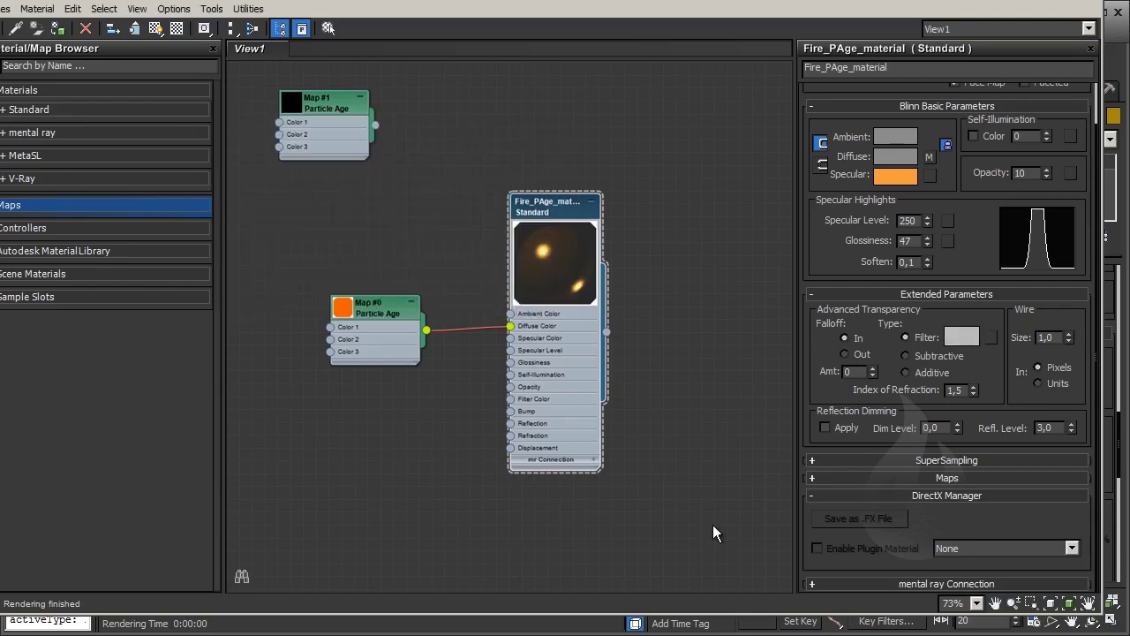
mouse_move(666, 364)
middle_mouse_down()
mouse_move(642, 394)
mouse_move(657, 439)
middle_mouse_up()
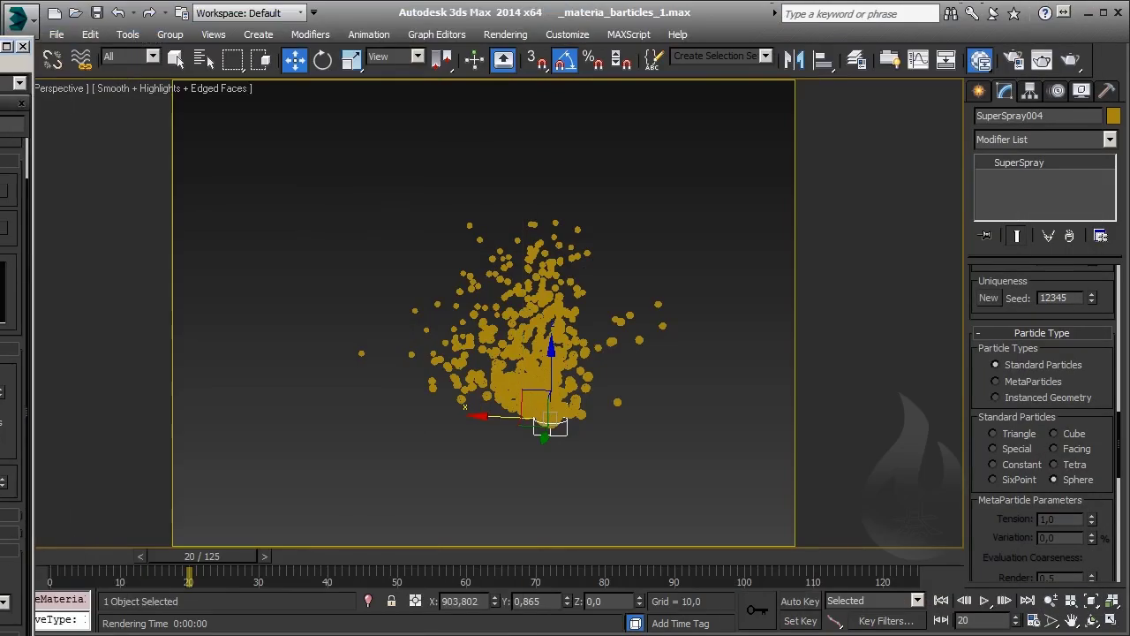
Render the particles with the updated fire material, then go to Standard lights
left_click(1080, 62)
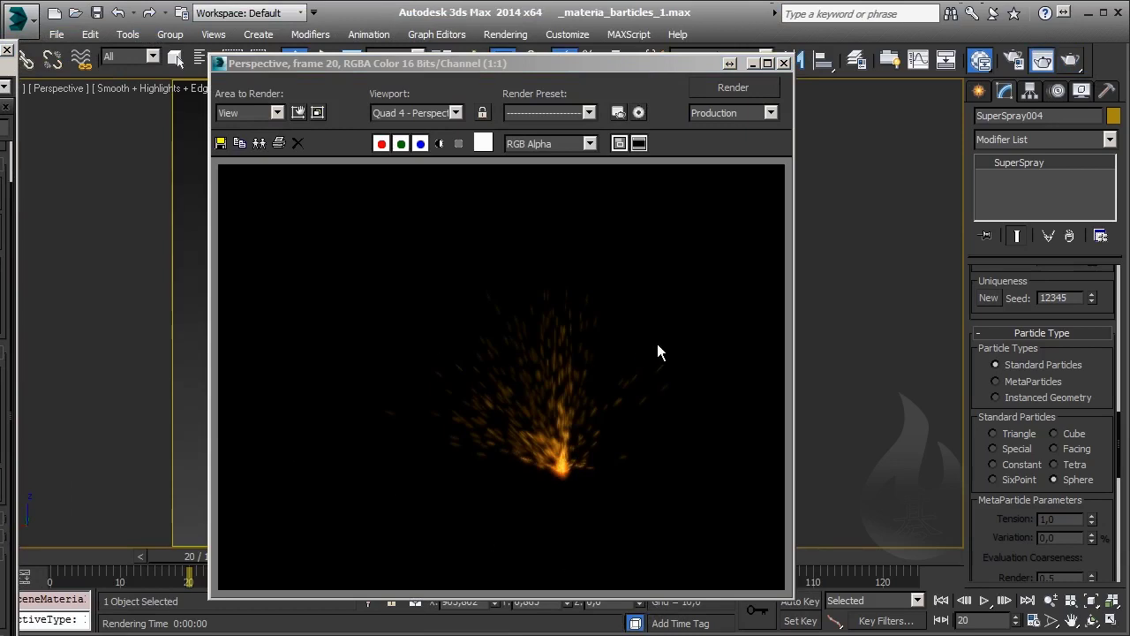
left_click(783, 63)
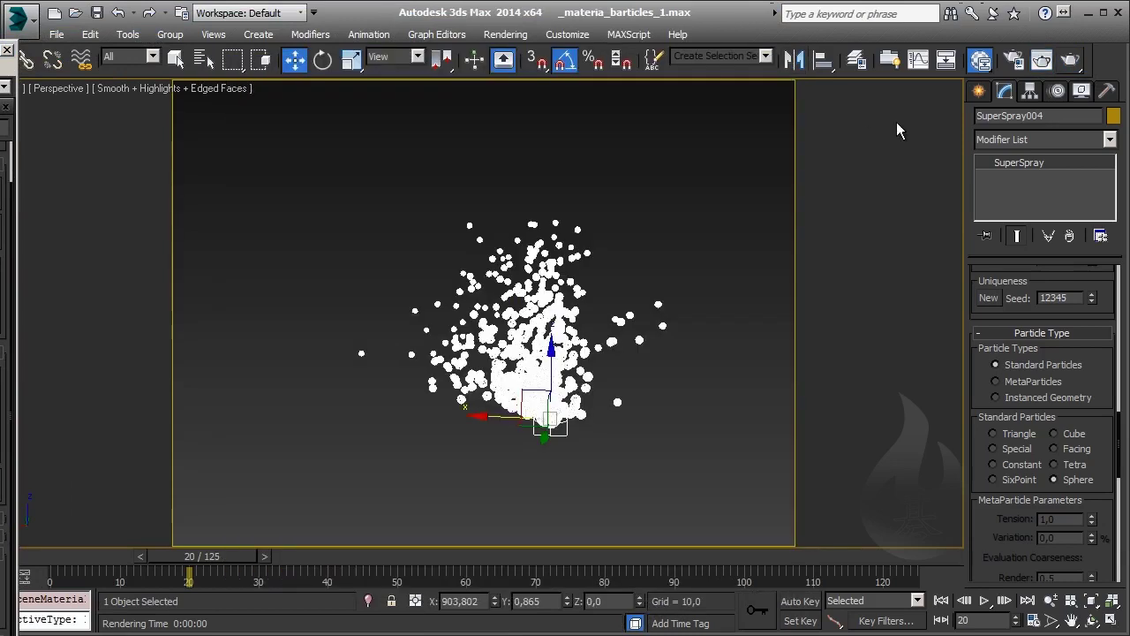
left_click(980, 92)
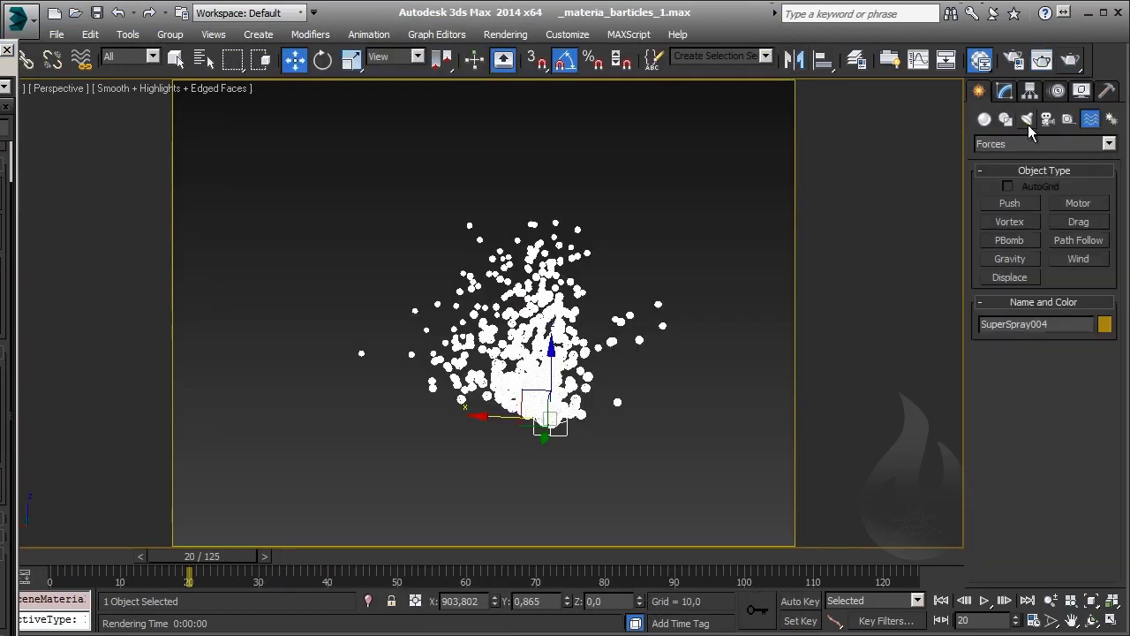
left_click(1027, 118)
left_click(1047, 146)
left_click(1006, 166)
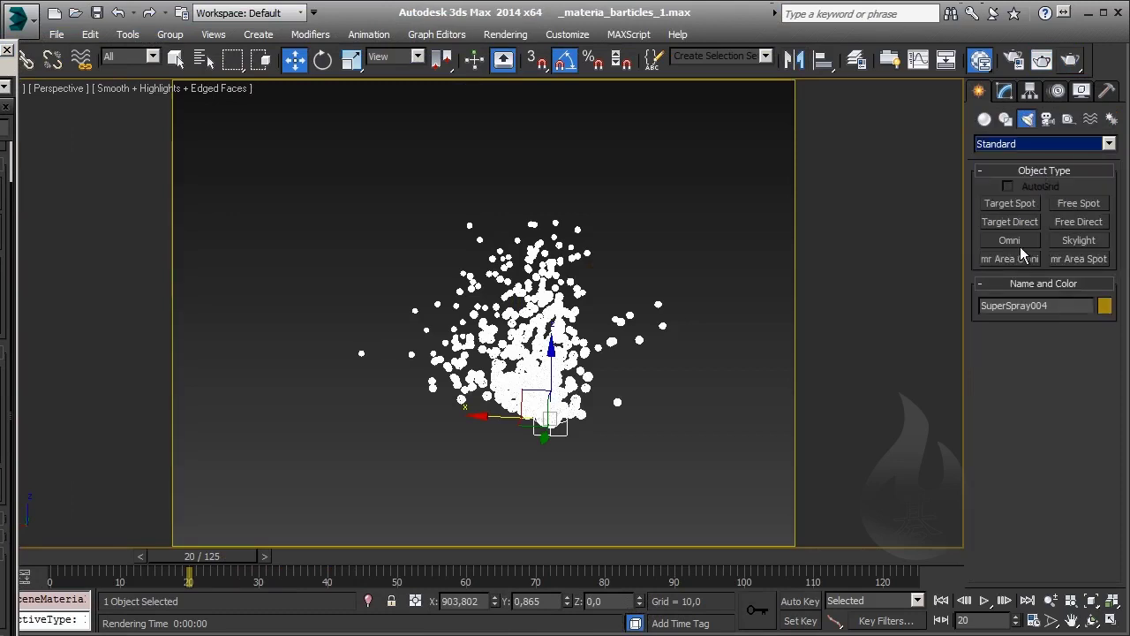
Place an Omni light beside the particles with multiplier 4,0 and render the frame
left_click(1010, 240)
left_click(341, 462)
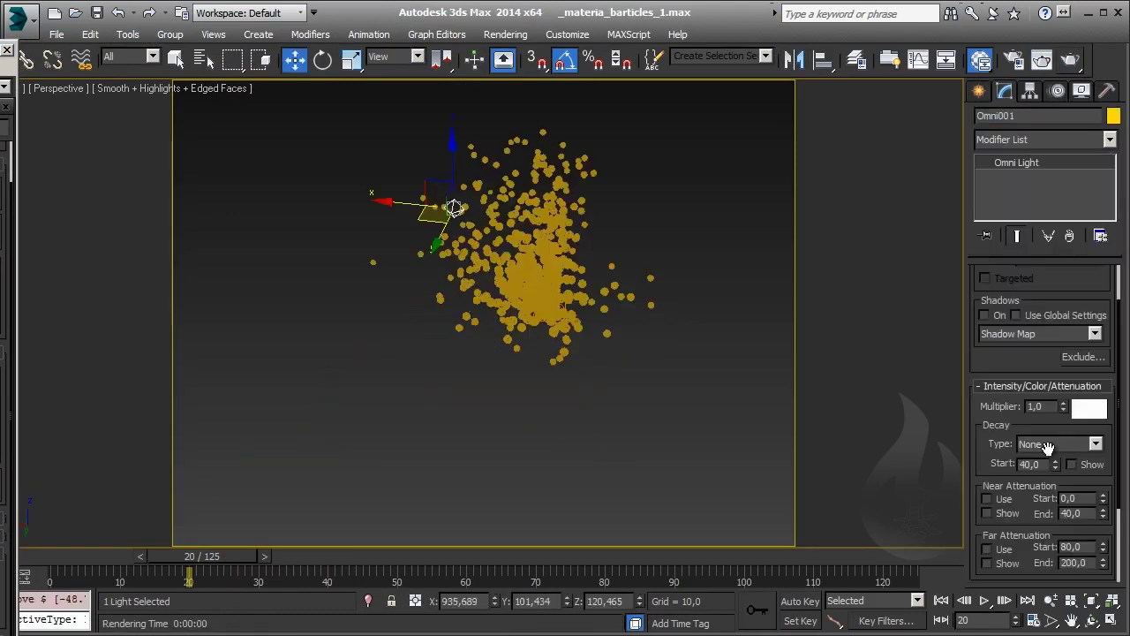
type("4")
key("Return")
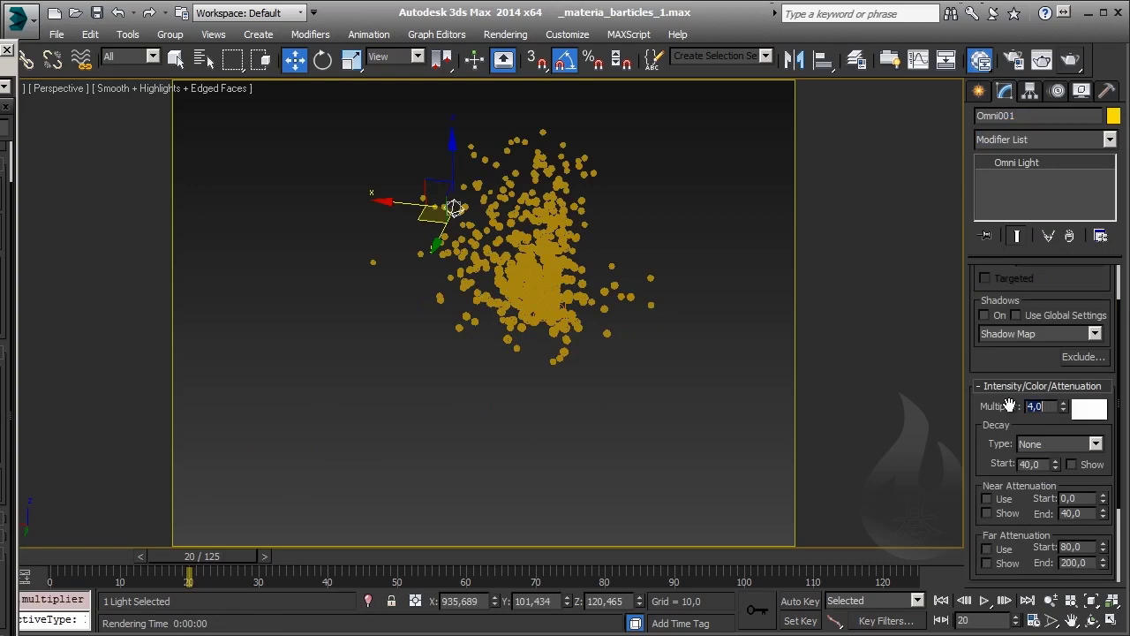
key("shift+q")
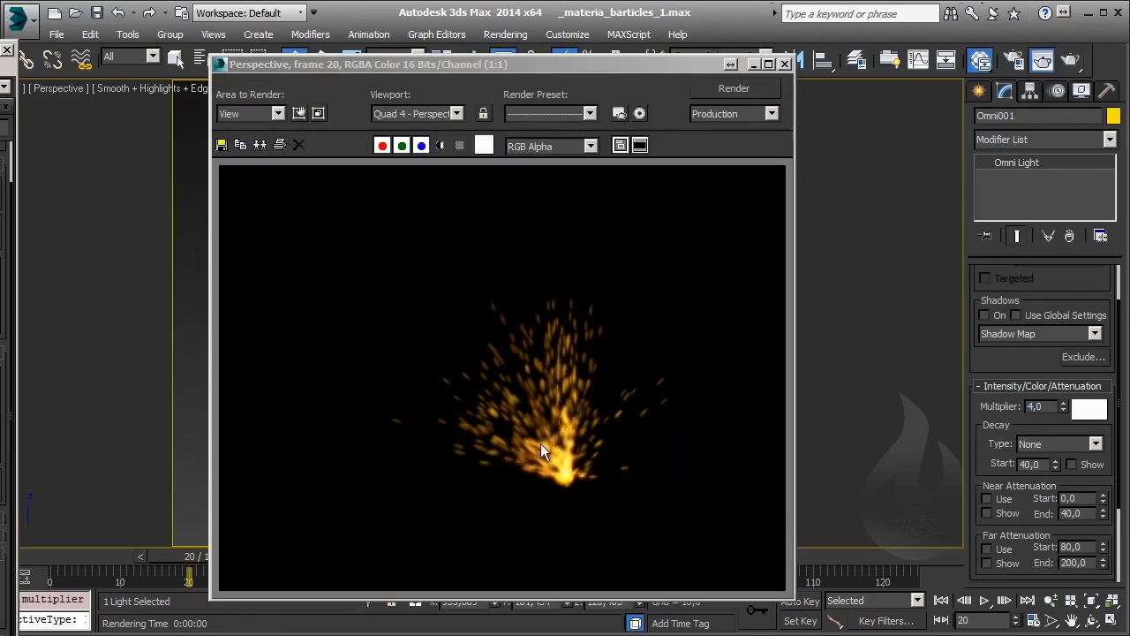
Change the fire material's specular colour to pale peach and re-render the frame
key("m")
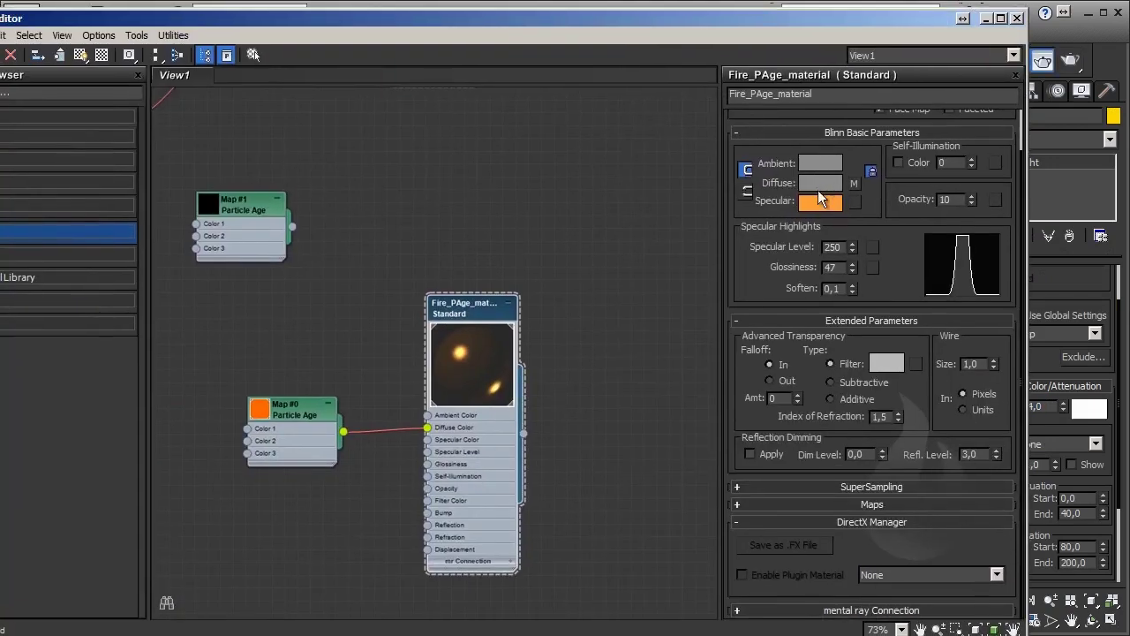
left_click(816, 205)
left_click_drag(357, 194, 359, 260)
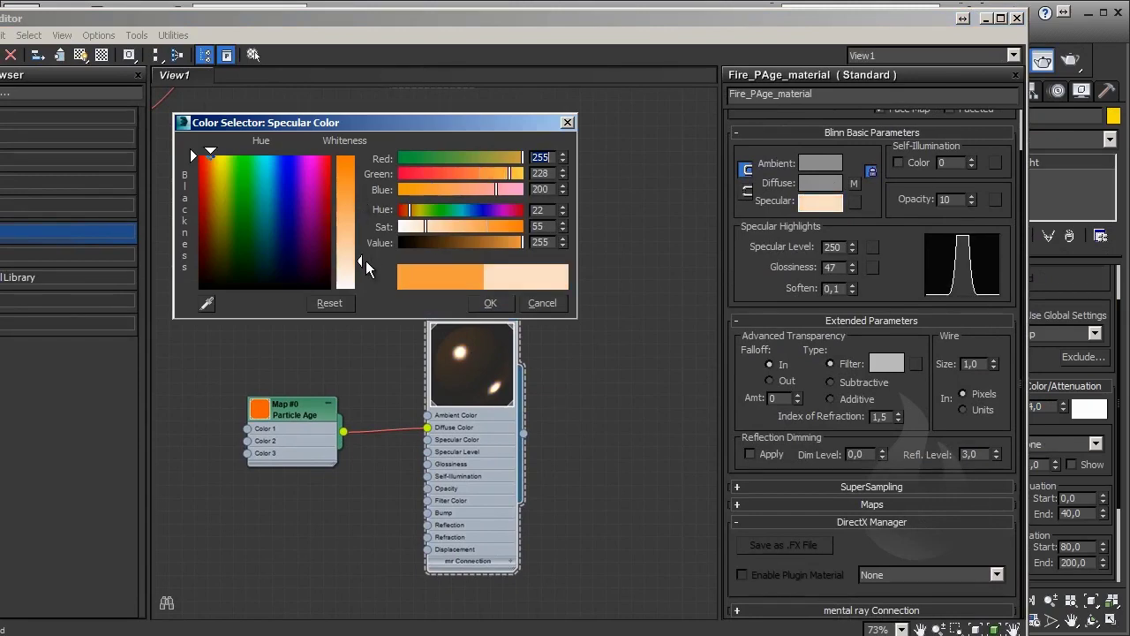
left_click(491, 304)
left_click(1016, 17)
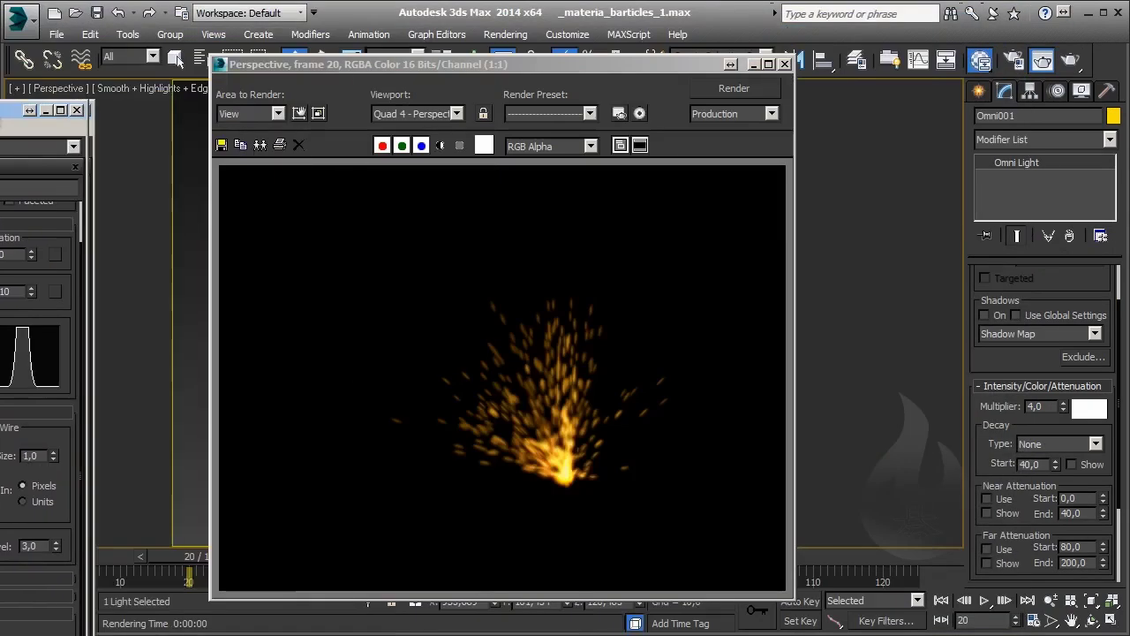
left_click(753, 92)
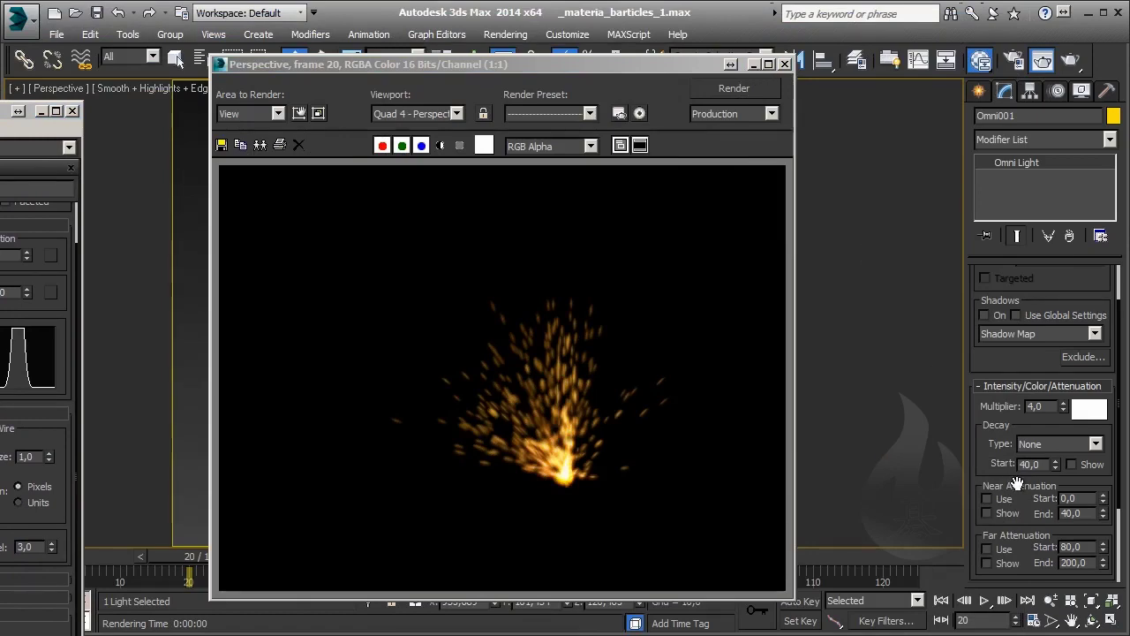
Move the render window aside, select the SuperSpray particles, and reopen a smaller material editor
scroll(1018, 364, "down", 5)
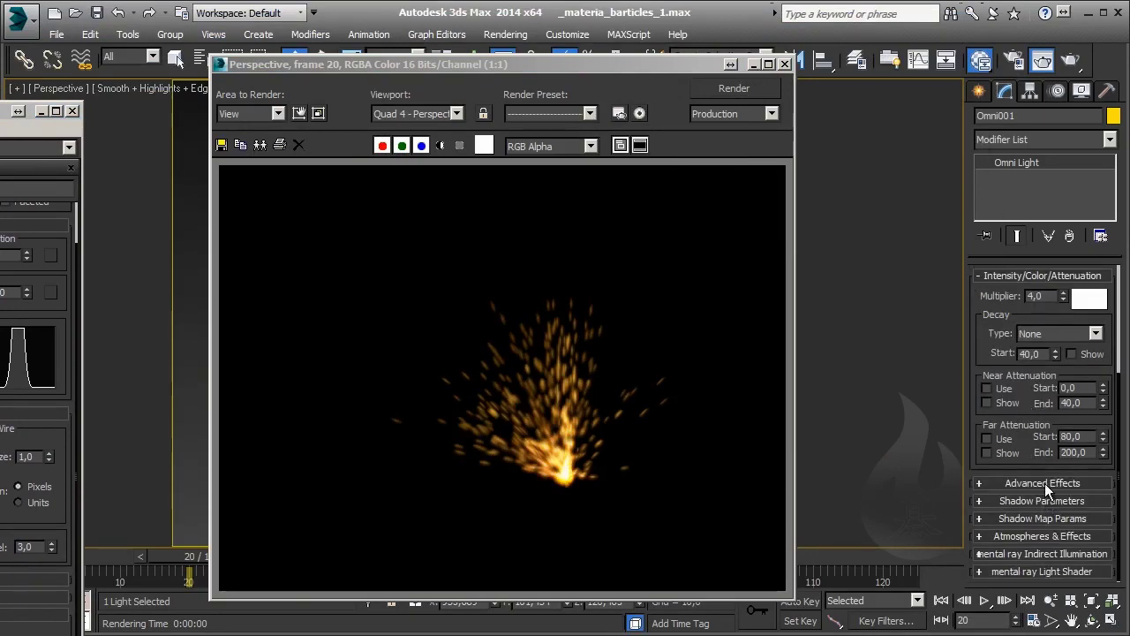
scroll(1050, 486, "up", 6)
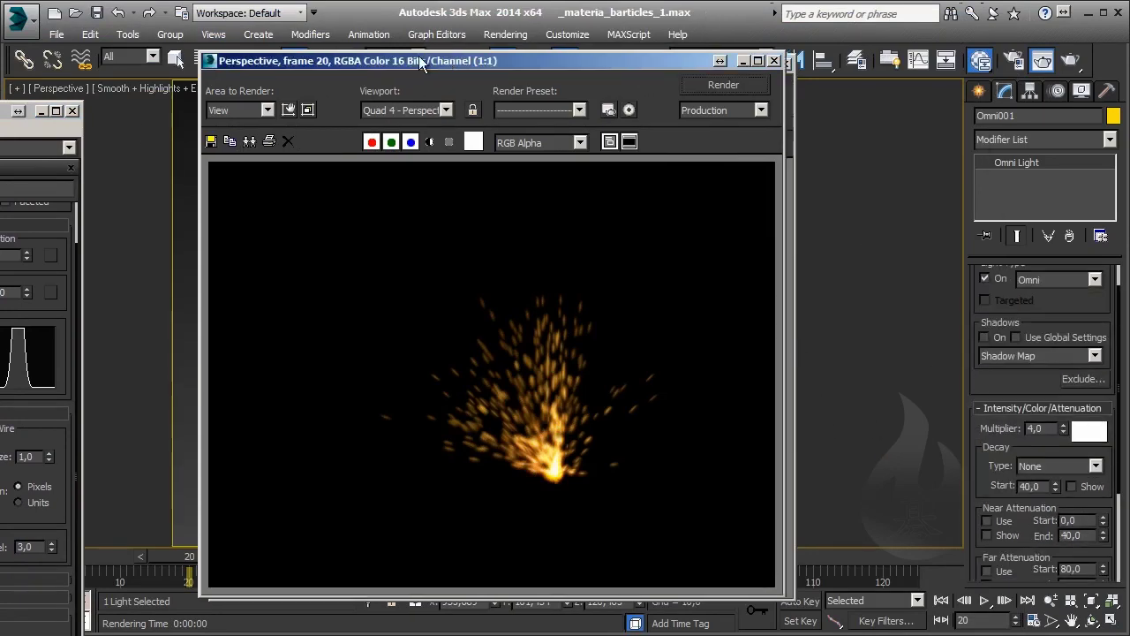
left_click_drag(418, 60, 8, 62)
left_click(555, 431)
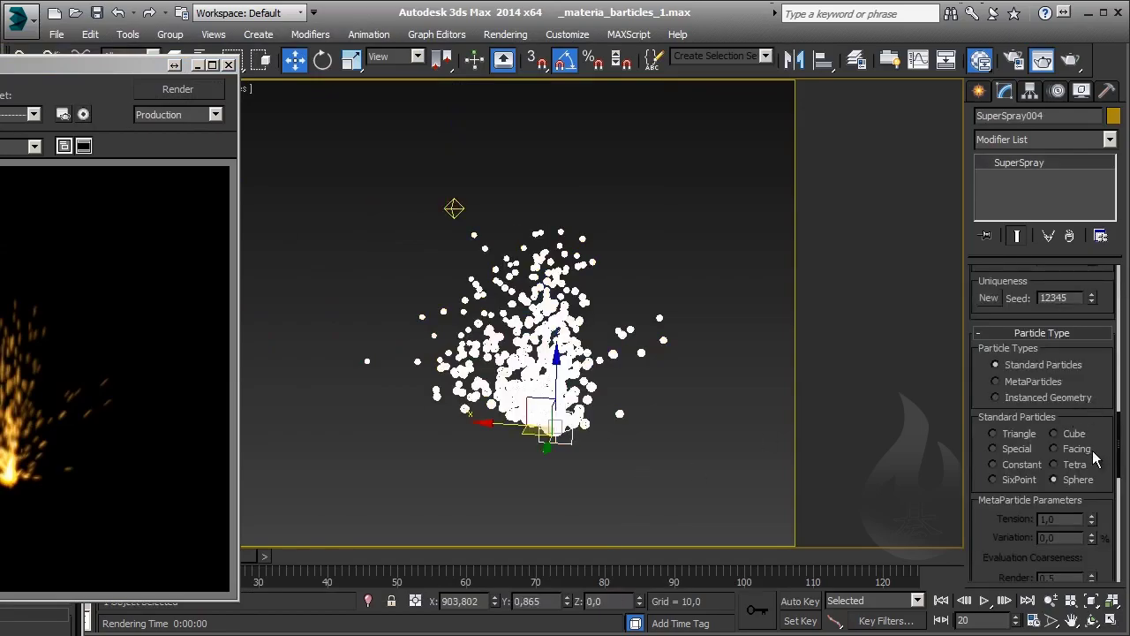
key("m")
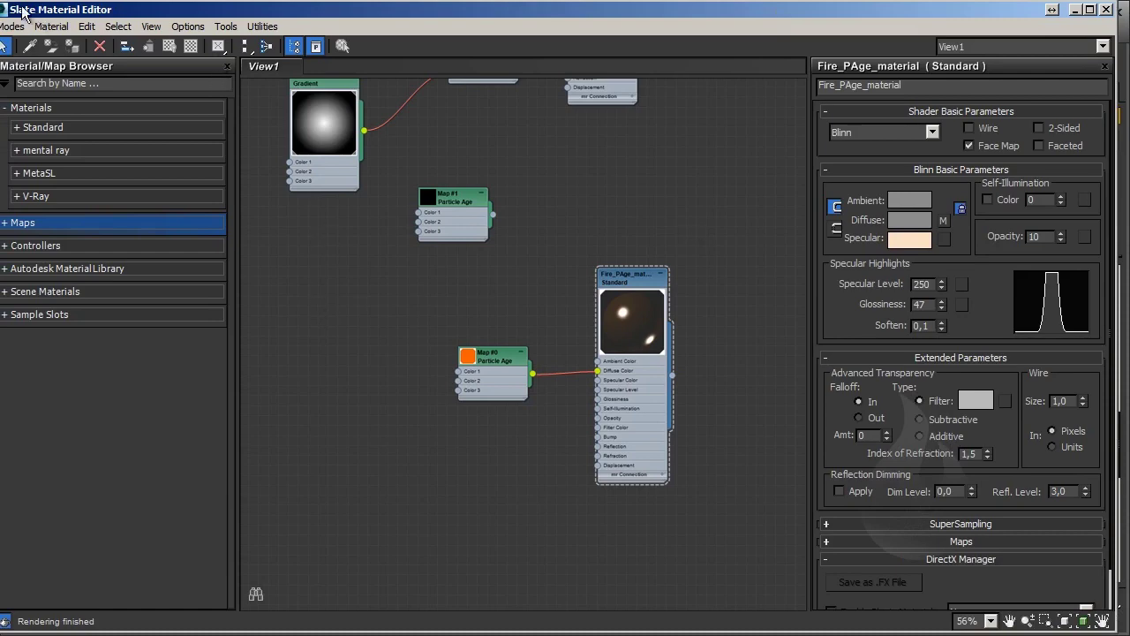
mouse_move(30, 11)
left_mouse_down()
mouse_move(177, 64)
mouse_move(130, 42)
left_mouse_up()
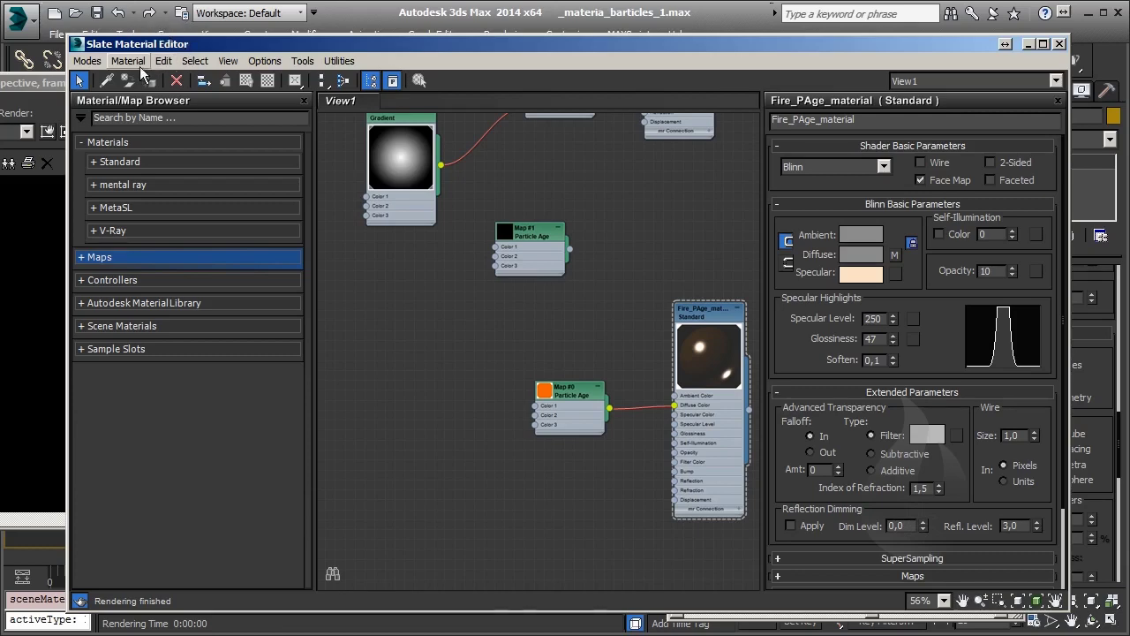
left_click(89, 59)
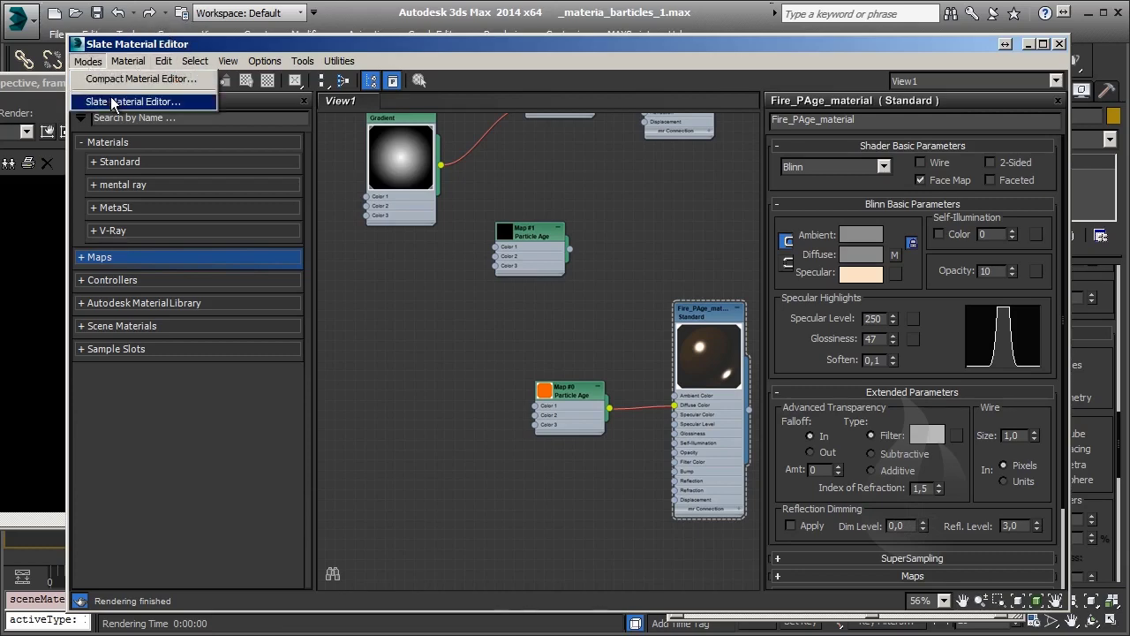
left_click(115, 78)
left_click_drag(631, 124, 540, 41)
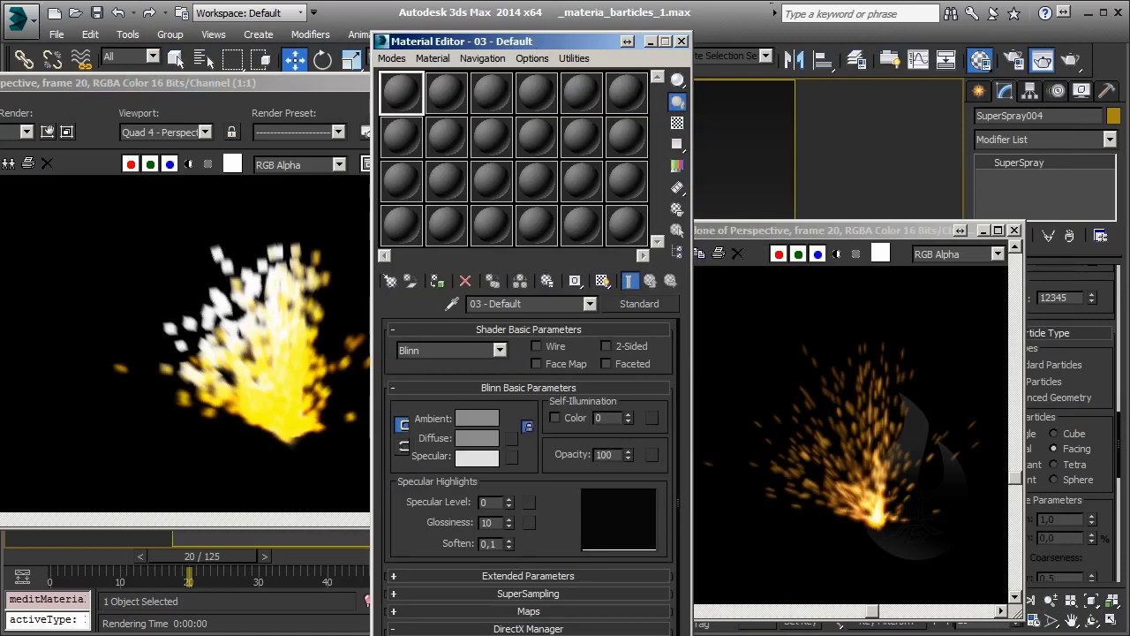
left_click(631, 304)
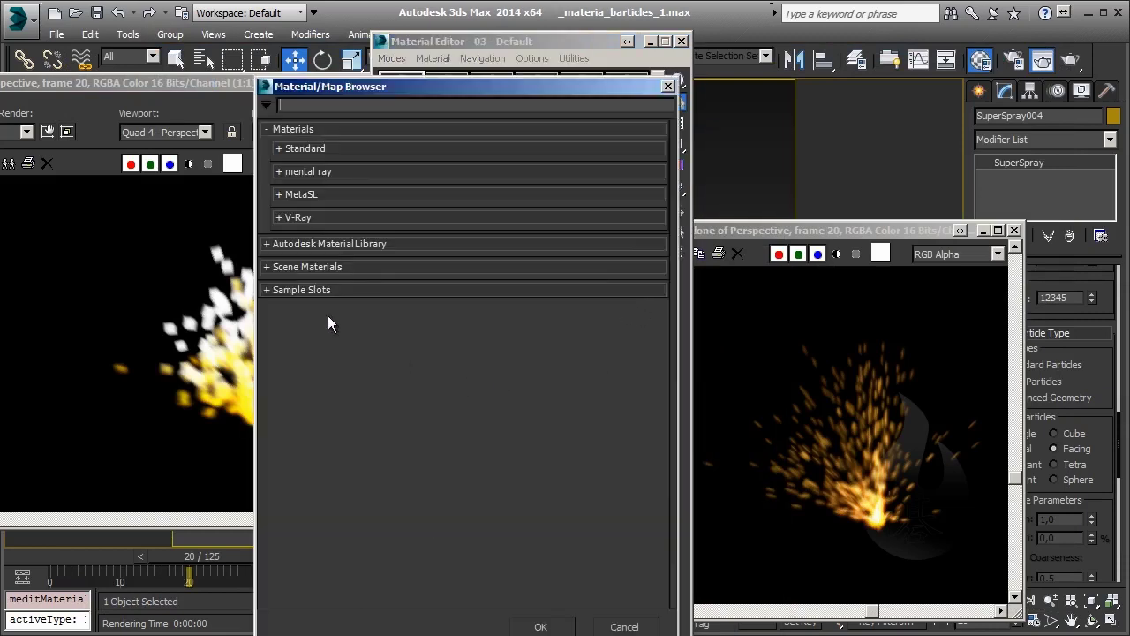
left_click(266, 104)
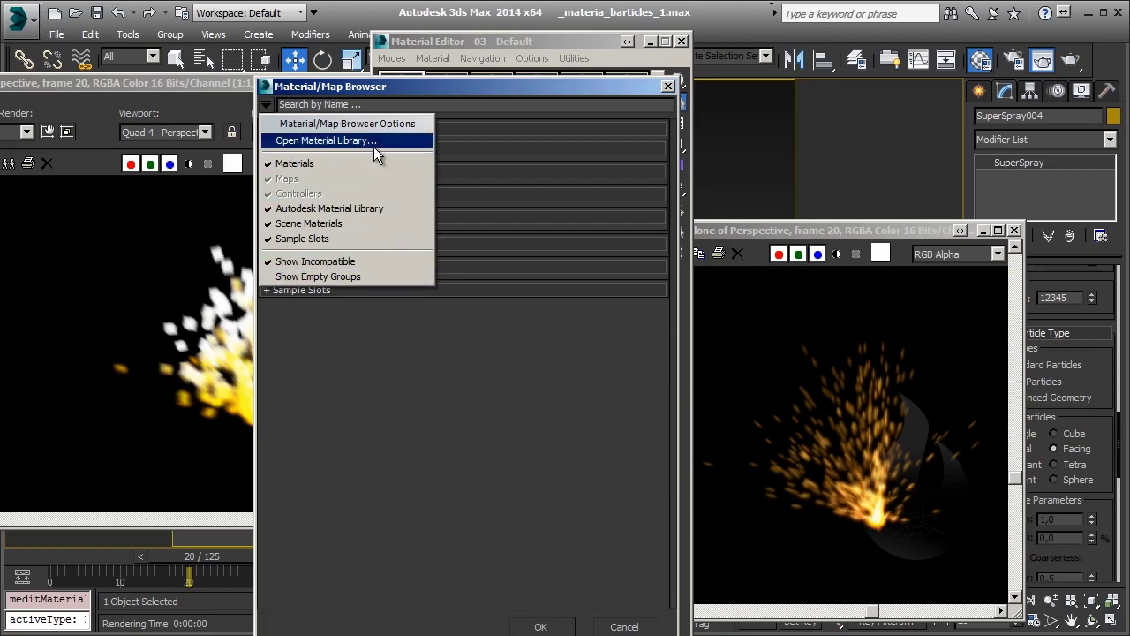
left_click(281, 105)
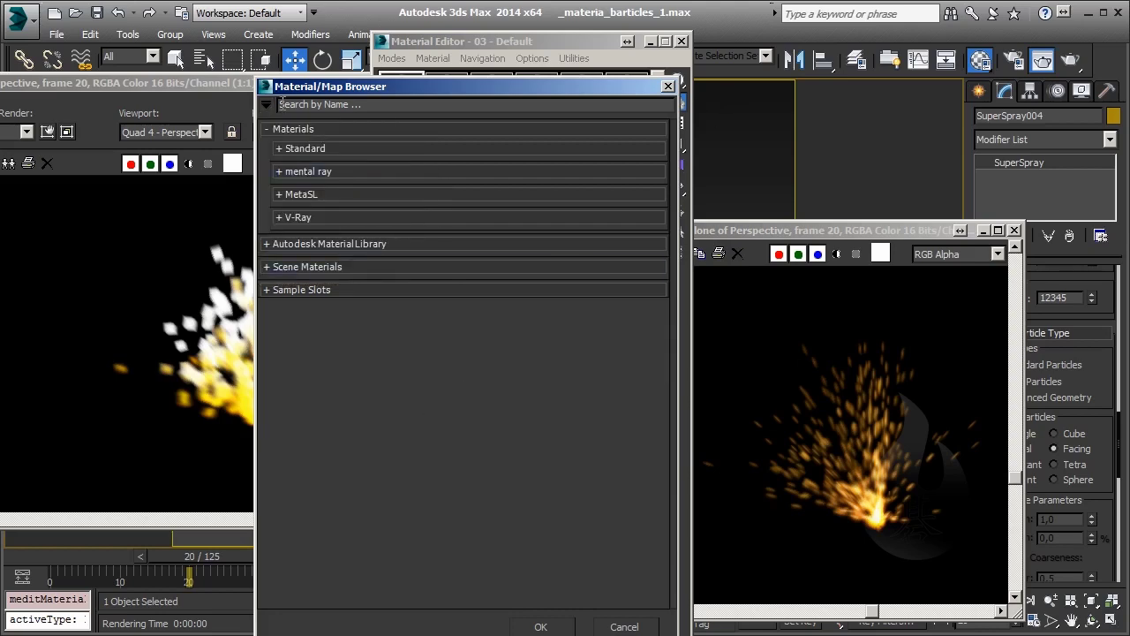
left_click(668, 85)
left_click(393, 59)
Create a new material library saved as MatEvil_Particles_Basic.mat, replacing the existing file
left_click(437, 98)
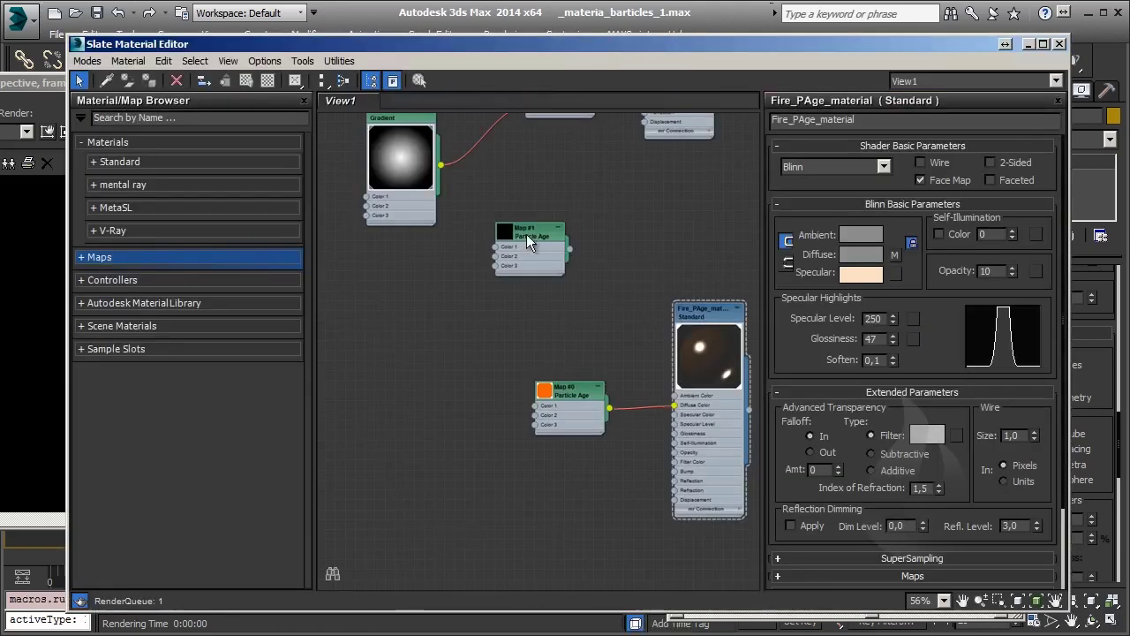
left_click(80, 117)
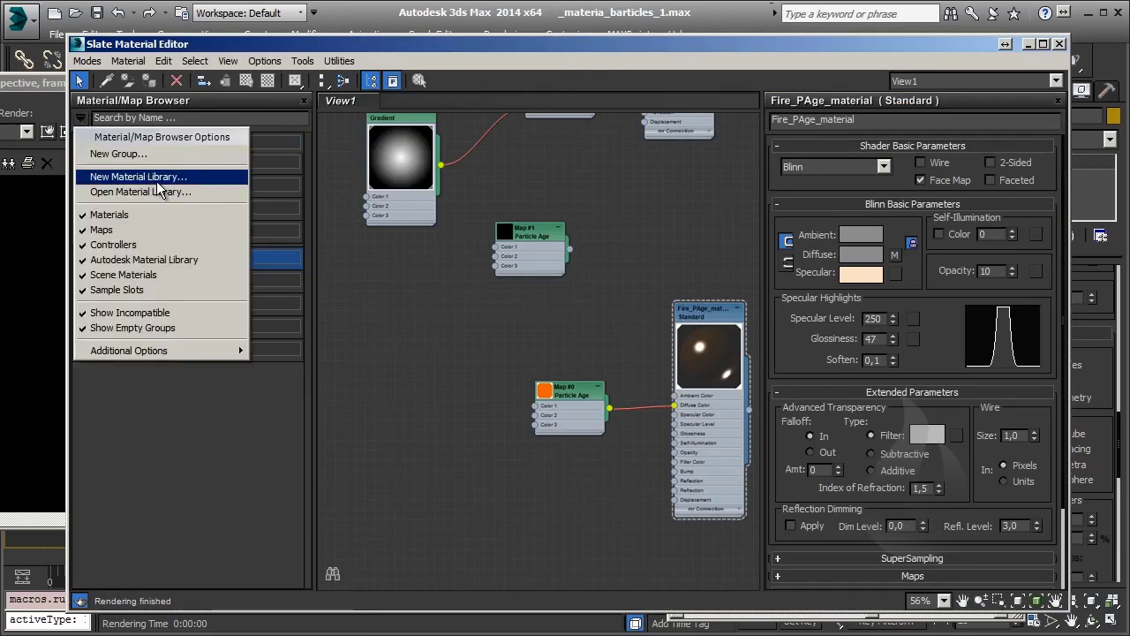
left_click(159, 177)
left_click(281, 330)
left_click(645, 351)
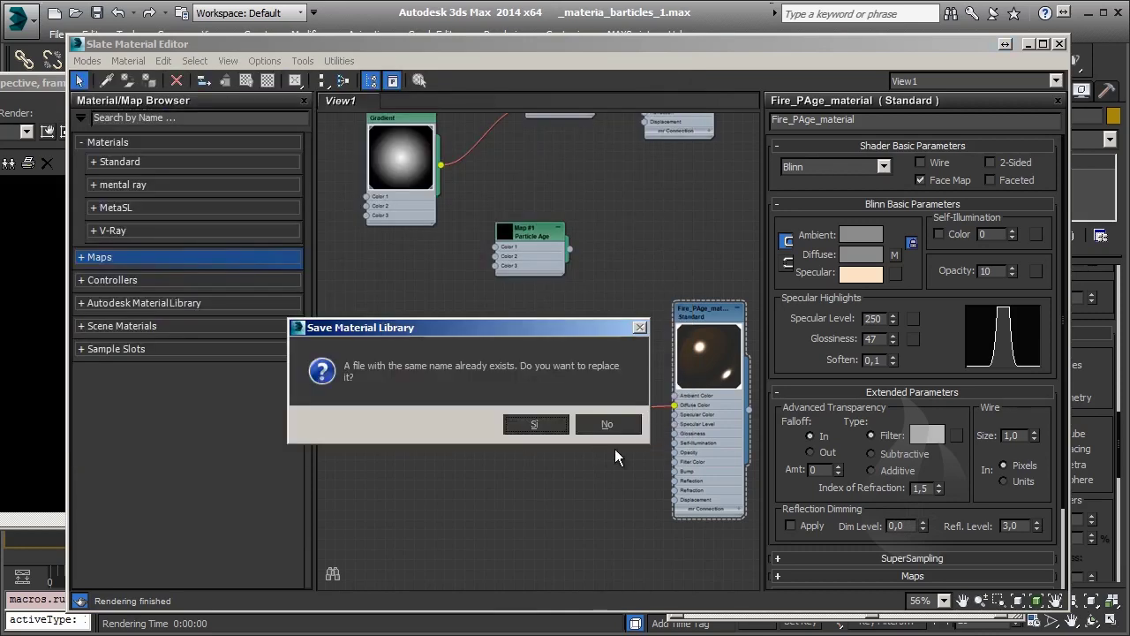
left_click(529, 423)
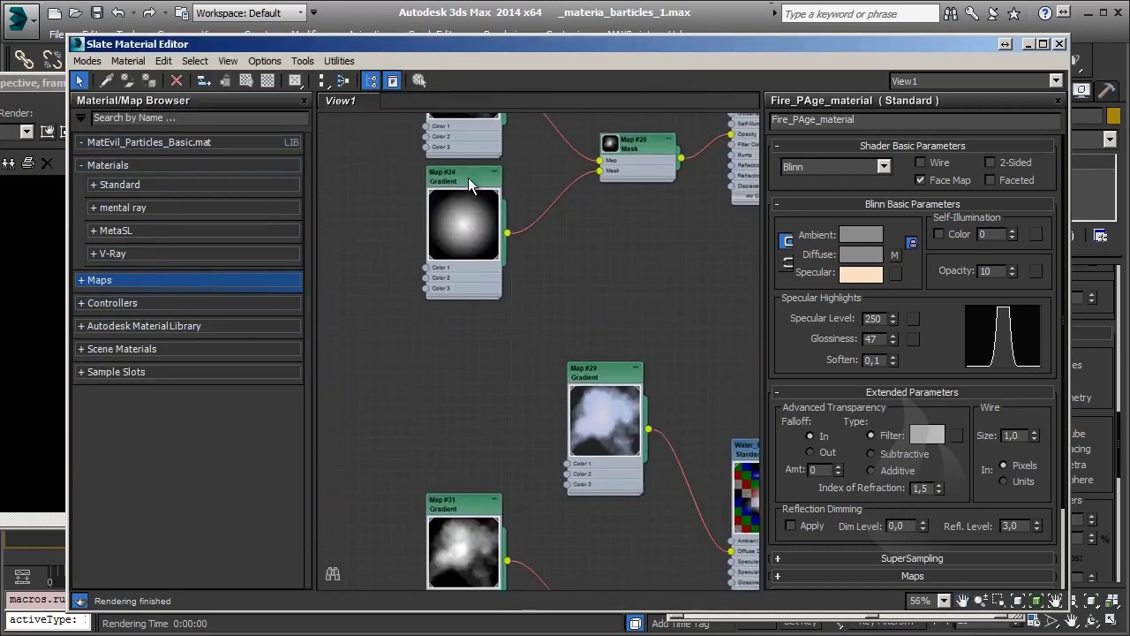
Add Smoke_Base to MatEvil_Particles_Basic.mat and save the library
middle_click_drag(554, 368, 474, 303)
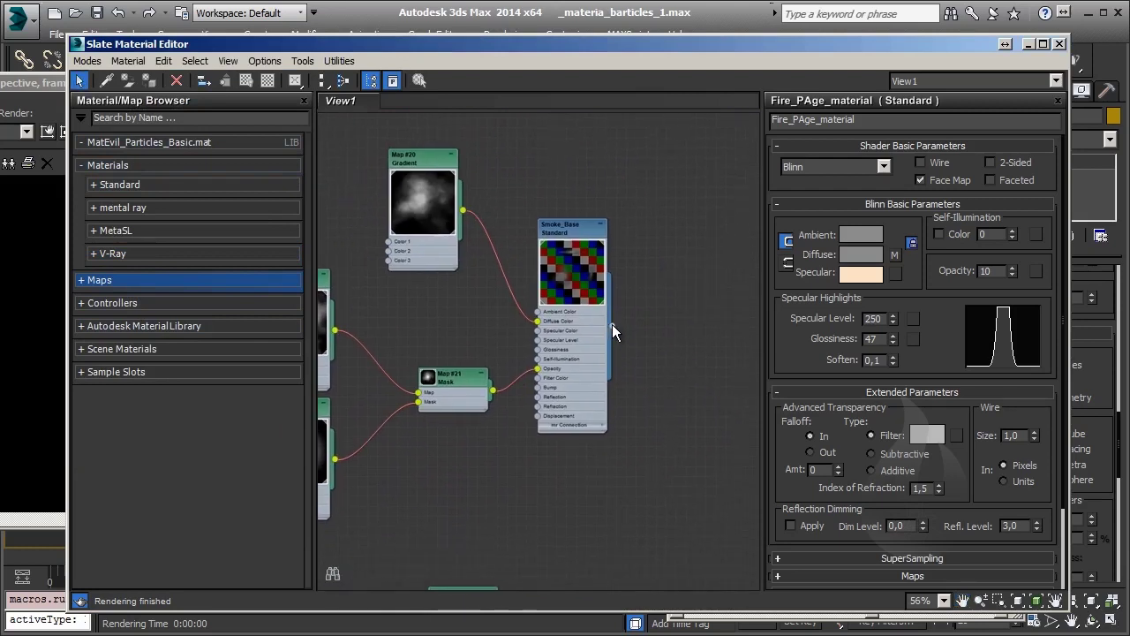
left_click_drag(611, 324, 169, 141)
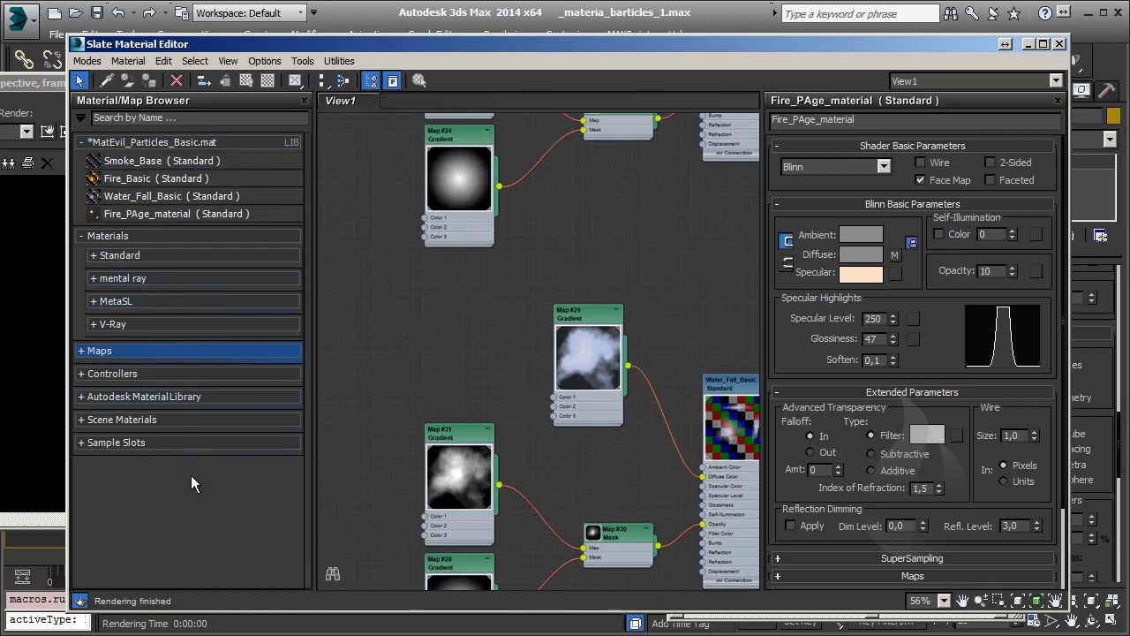
right_click(90, 142)
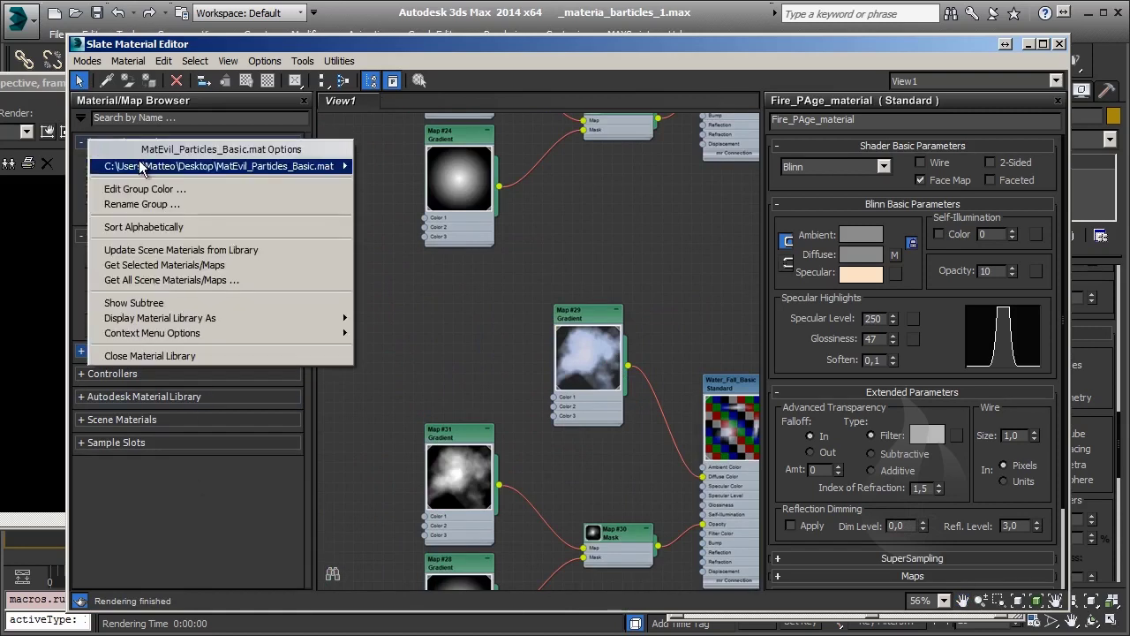
mouse_move(219, 166)
left_click(376, 185)
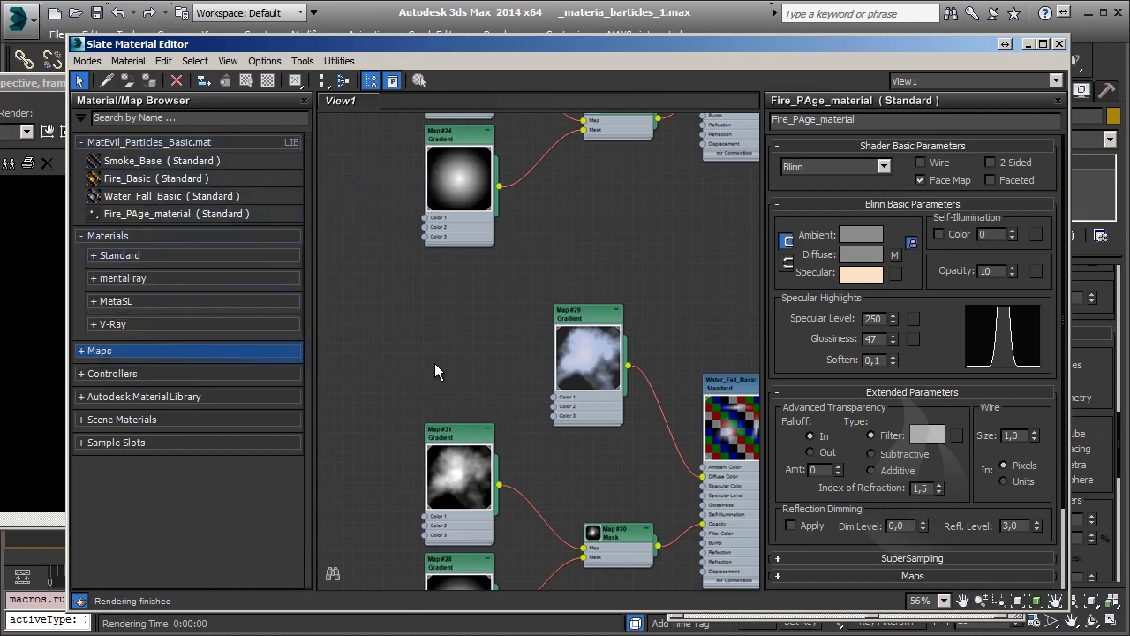
middle_click_drag(730, 282, 532, 225)
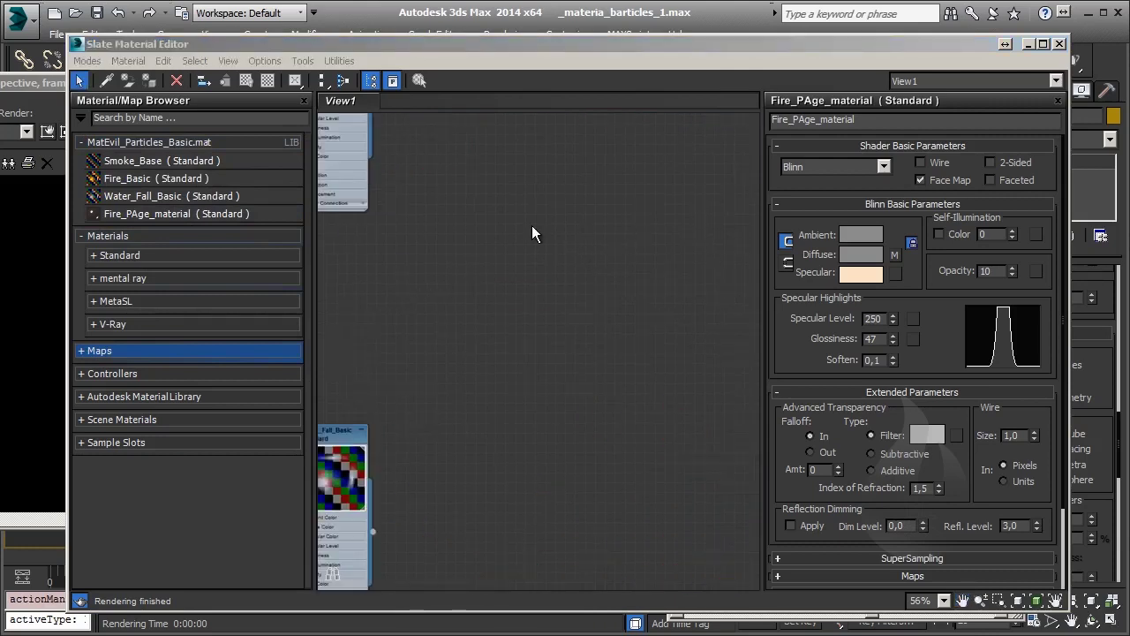
Add a Raytrace material, Material #2, to the node view and open its parameters
right_click(533, 226)
mouse_move(717, 250)
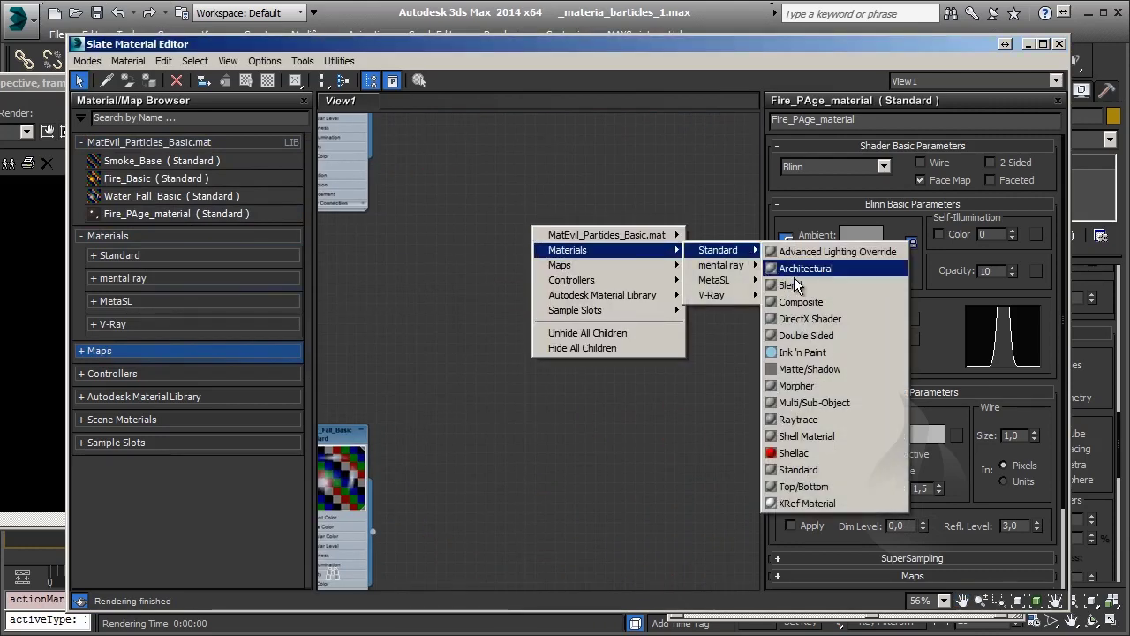
left_click(819, 421)
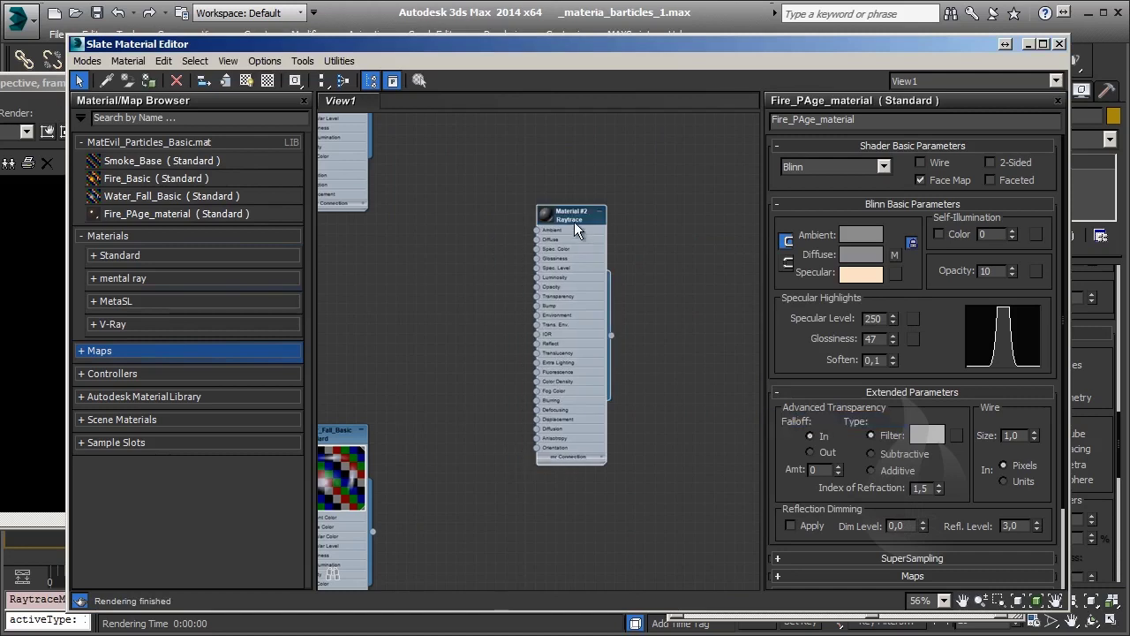
double_click(574, 221)
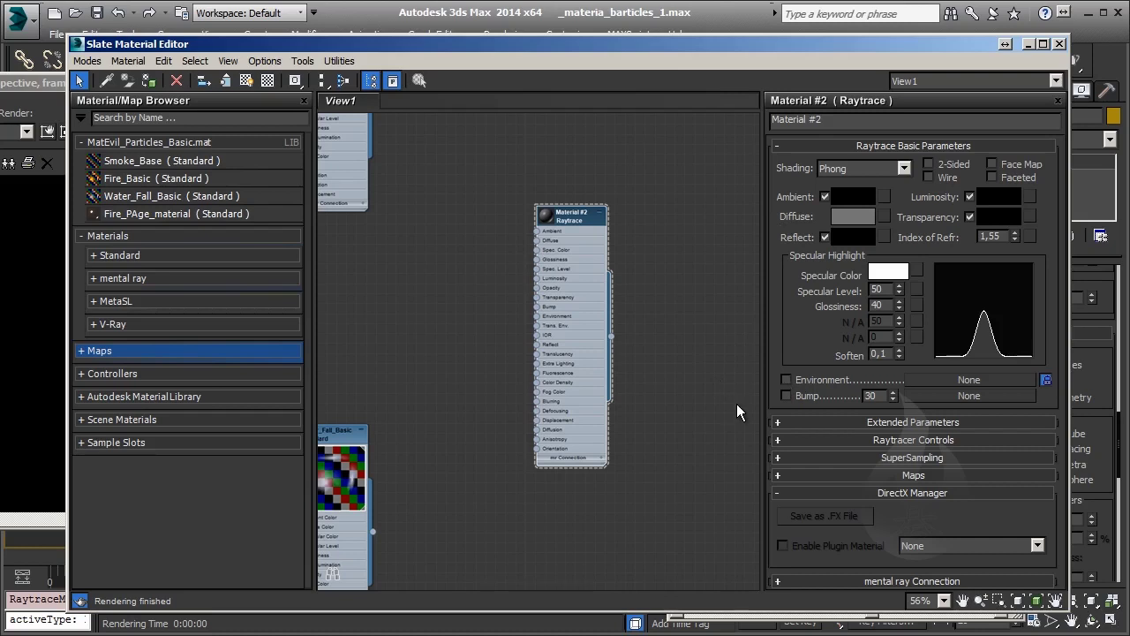
Set Material #2's diffuse colour to pale cyan
left_click(853, 216)
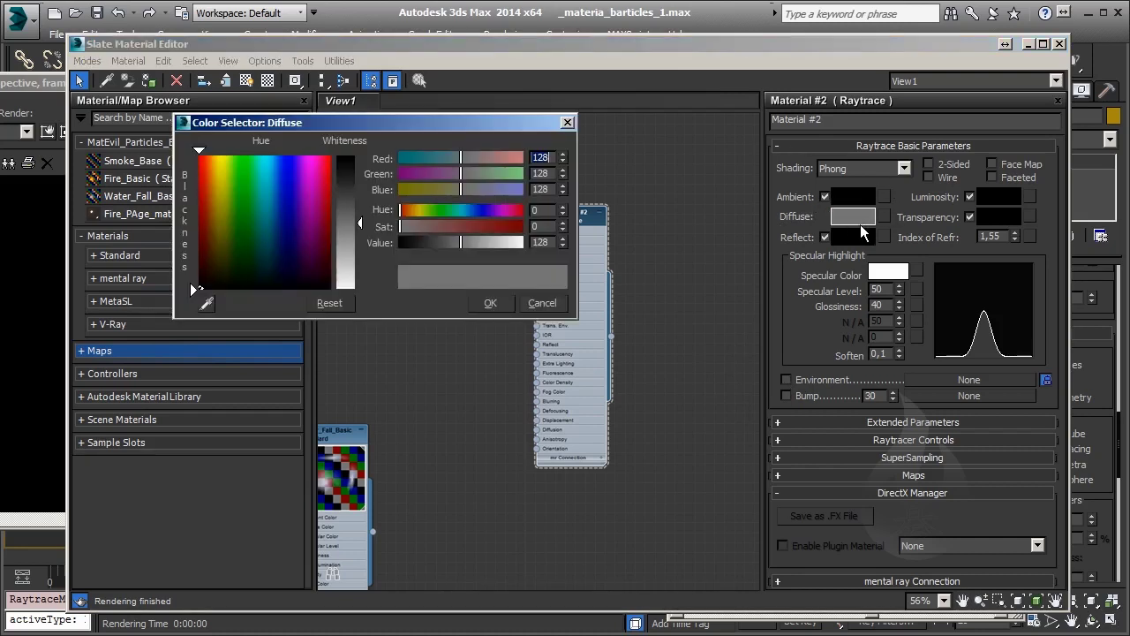
left_click_drag(288, 200, 265, 158)
mouse_move(344, 223)
left_mouse_down()
mouse_move(366, 241)
mouse_move(369, 268)
left_mouse_up()
left_click(499, 302)
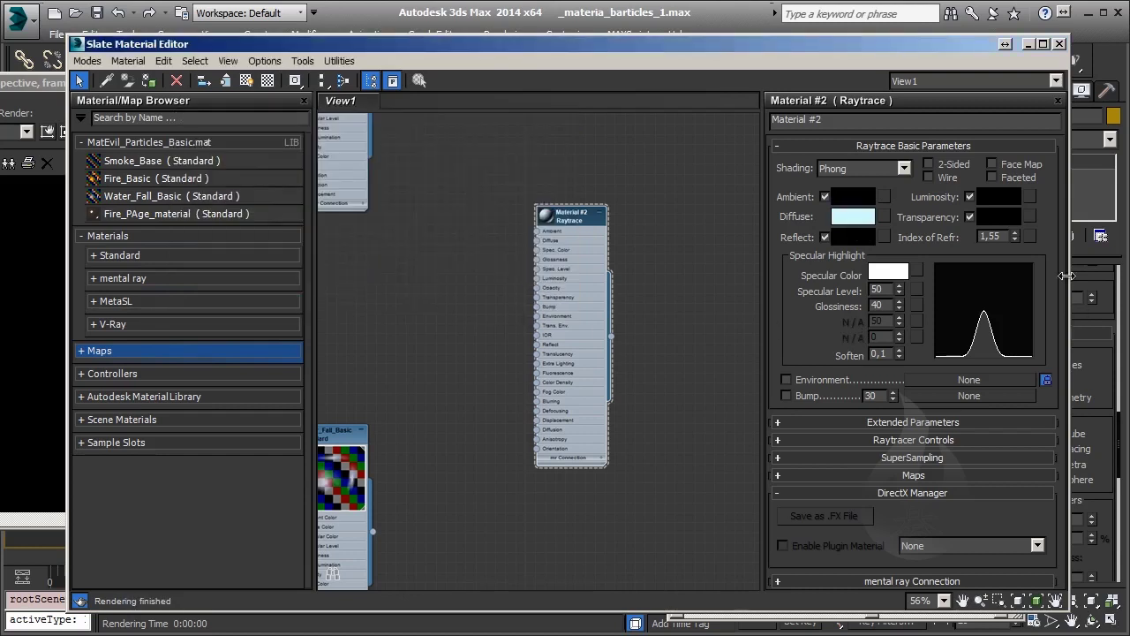
Set the reflect colour to a light grey with value 240
left_click(854, 235)
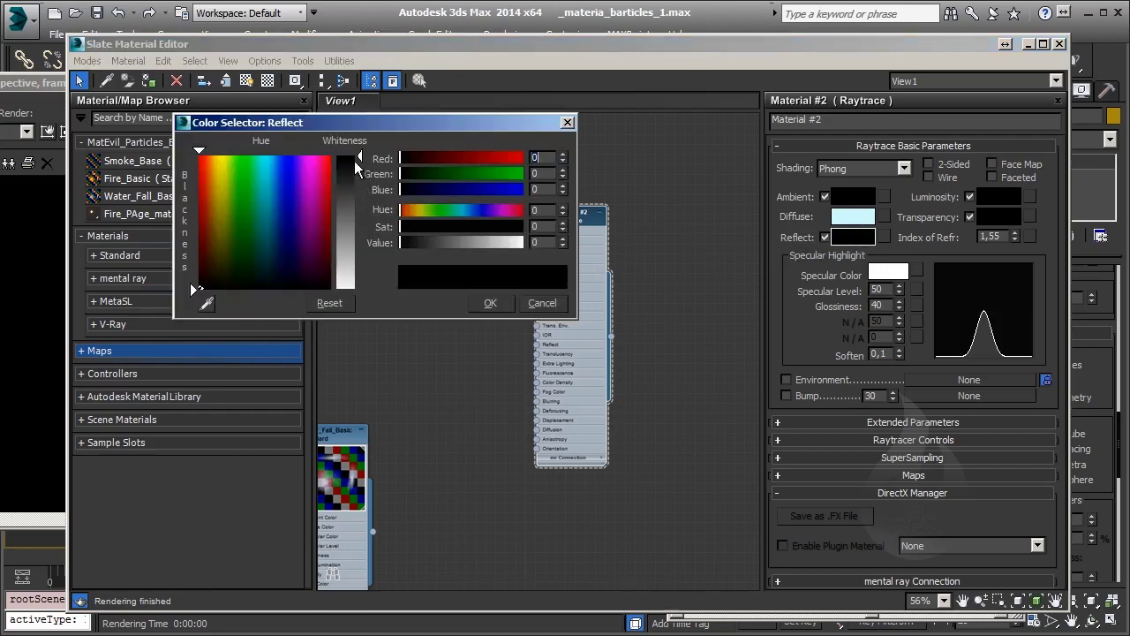
left_click_drag(354, 161, 364, 288)
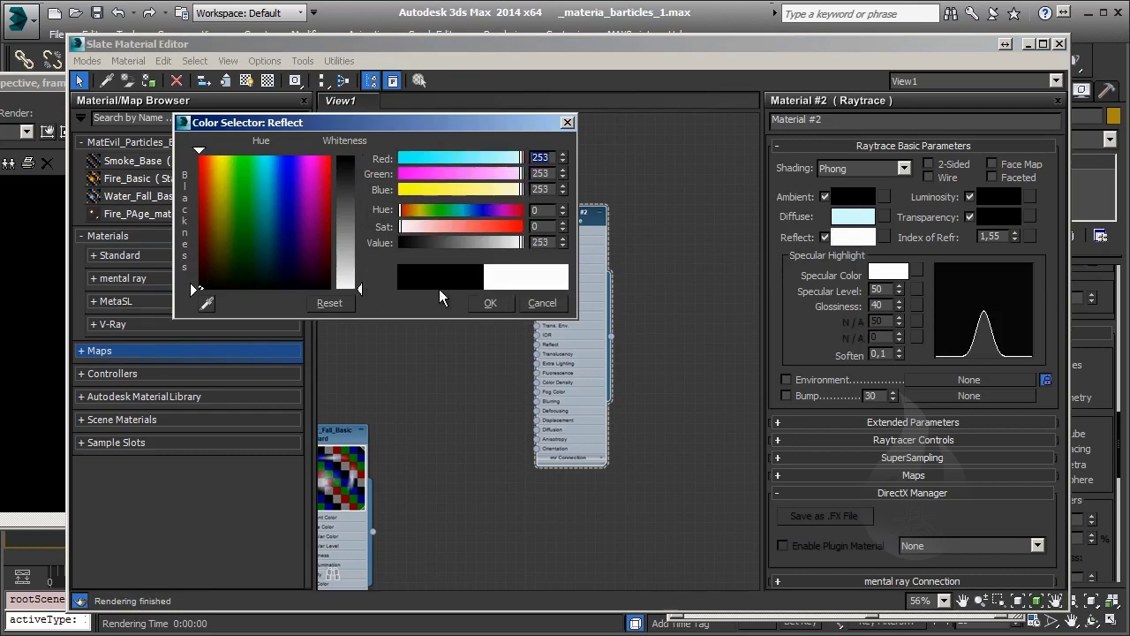
left_click(490, 304)
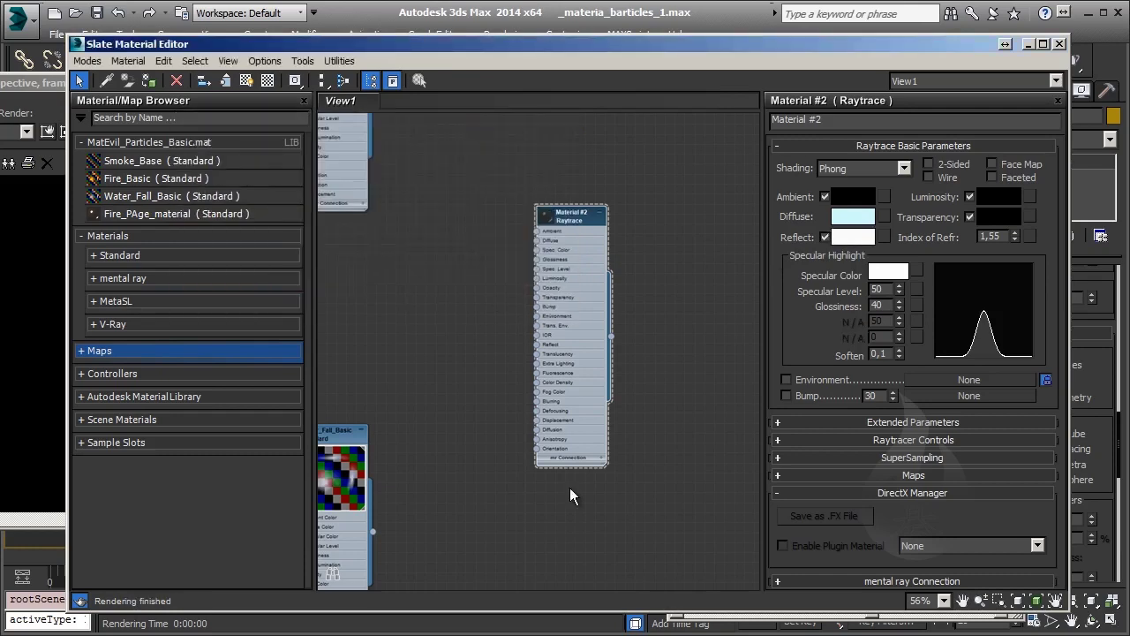
left_click(849, 237)
left_click(540, 242)
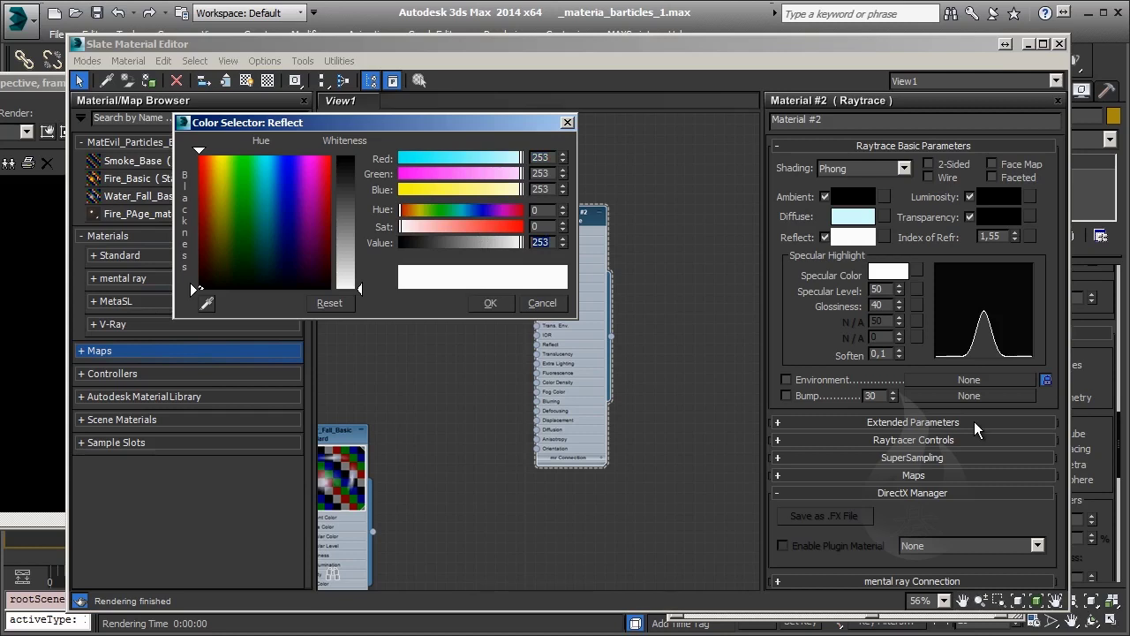
type("230")
key("Return")
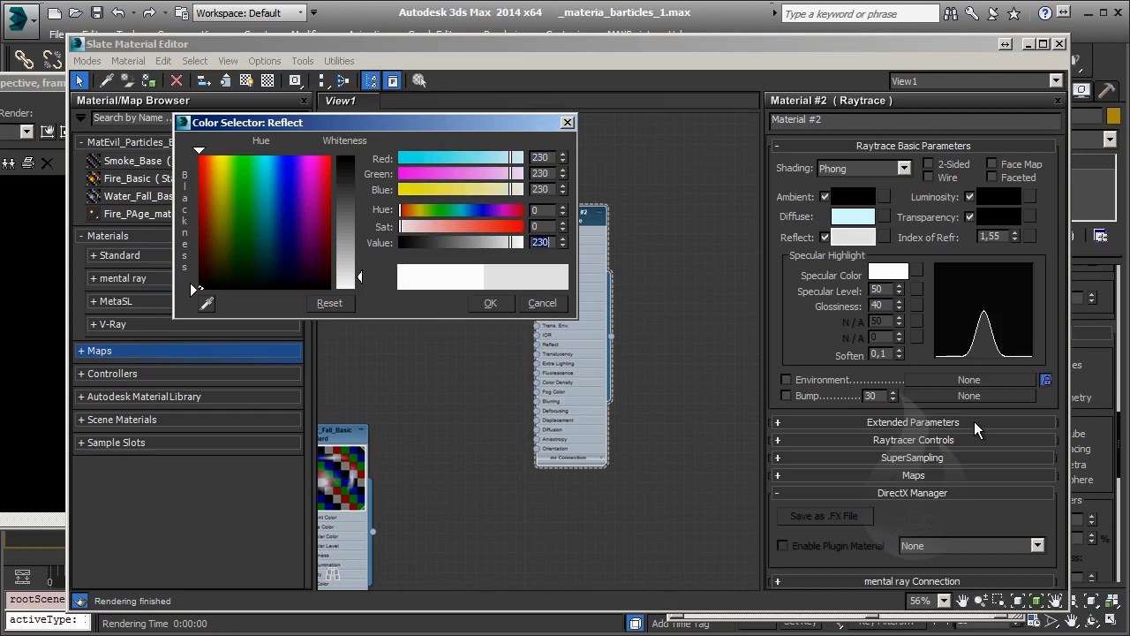
type("240")
key("Return")
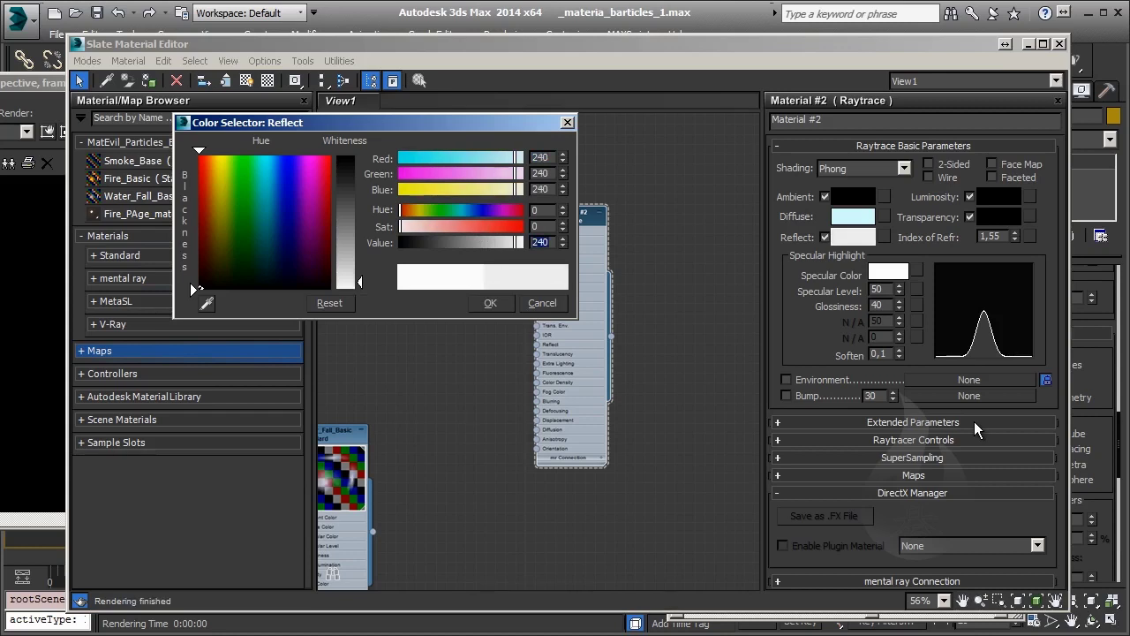
left_click(489, 303)
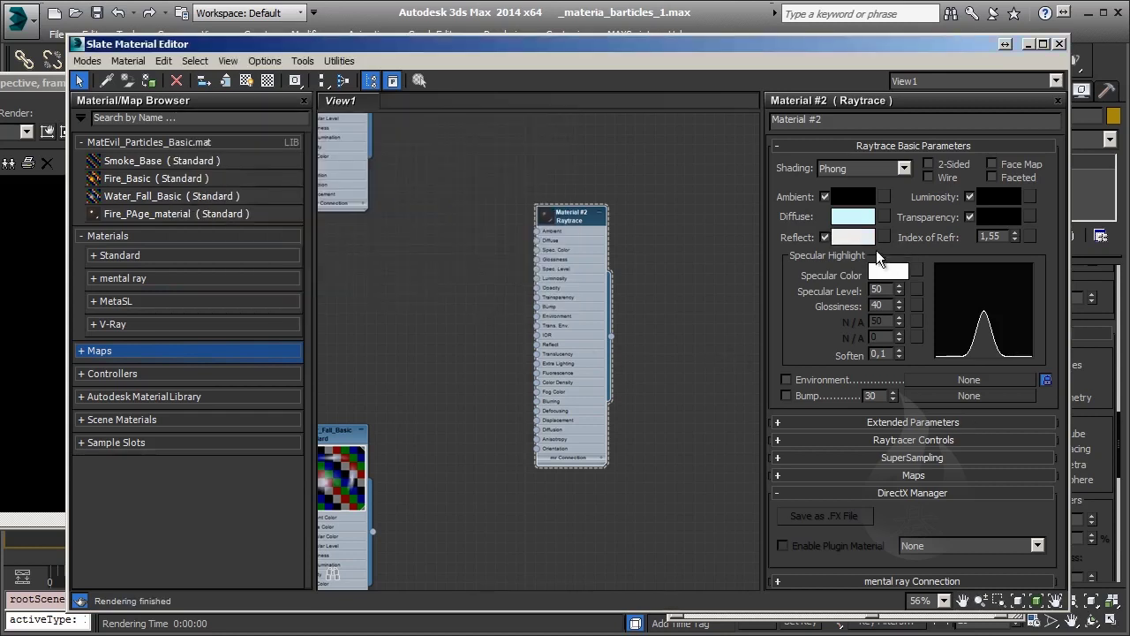
Copy the reflect colour onto Transparency and select the Index of Refraction field
left_click_drag(855, 239, 1006, 235)
left_click(565, 334)
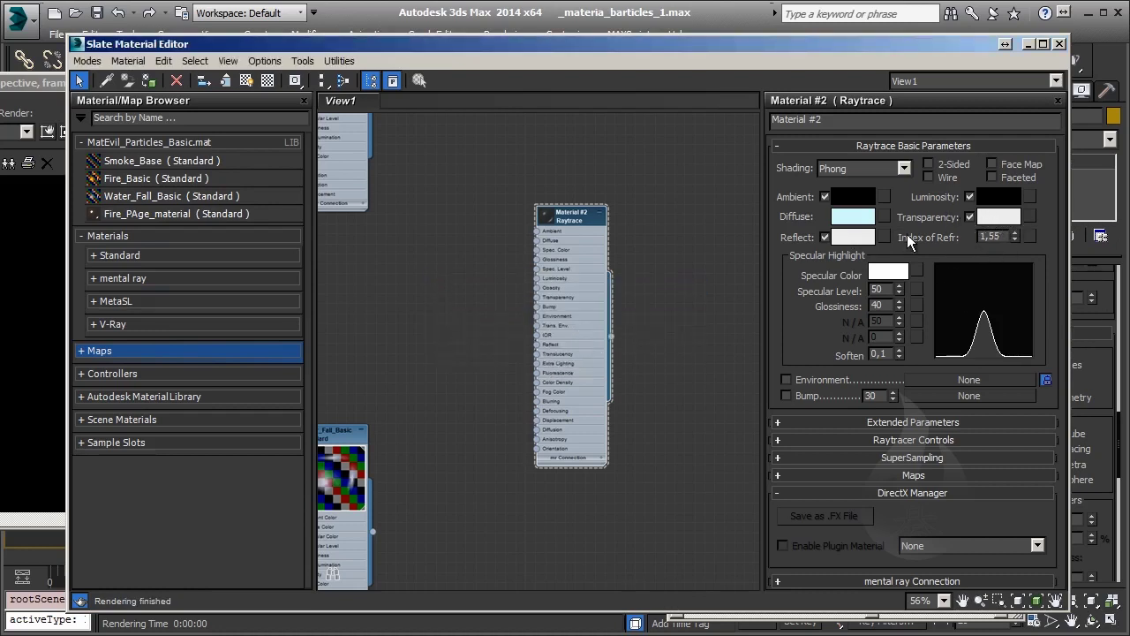
double_click(990, 235)
Set index of refraction 1,57, Specular Level 82, Glossiness 54, and show the node preview
type("1,57")
key("Return")
left_click_drag(900, 291, 897, 257)
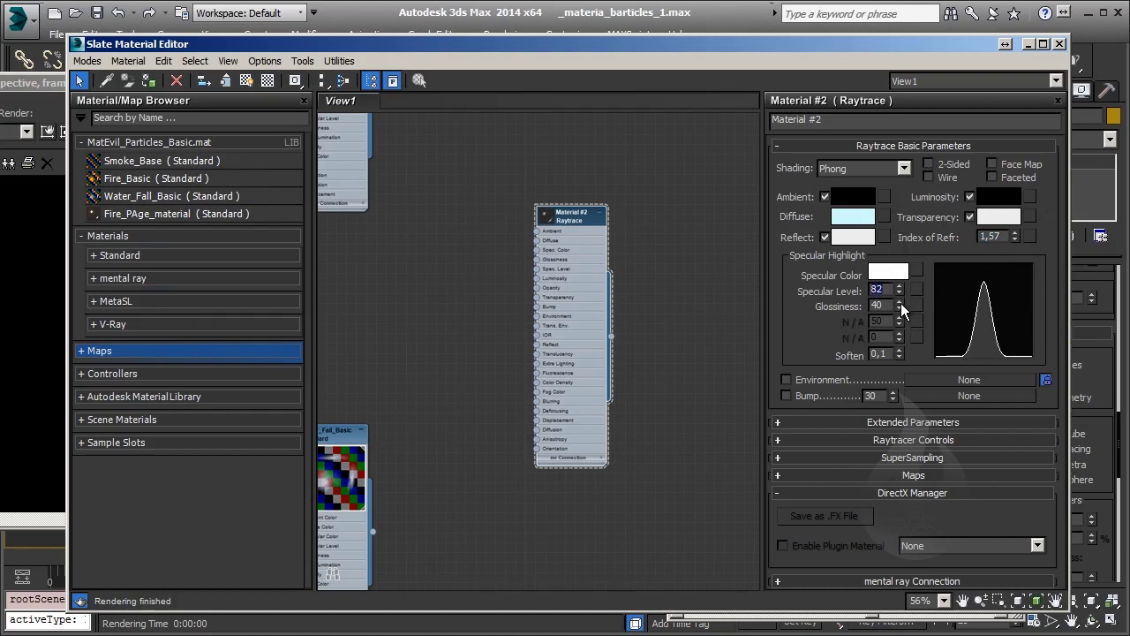
mouse_move(900, 302)
left_mouse_down()
mouse_move(895, 272)
mouse_move(895, 287)
left_mouse_up()
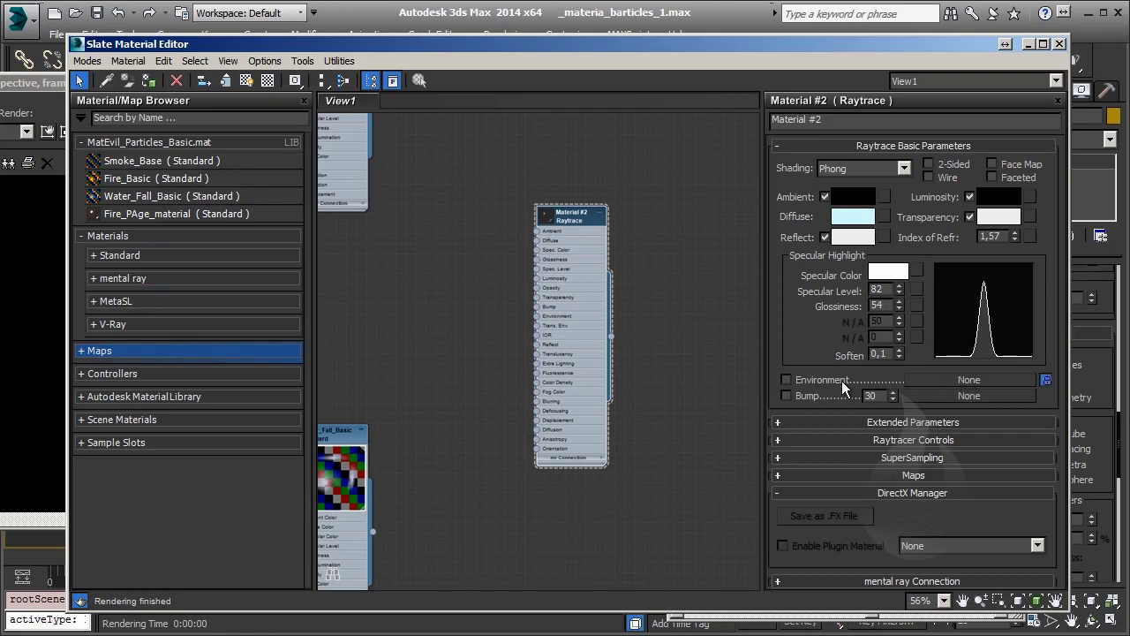
left_click(544, 215)
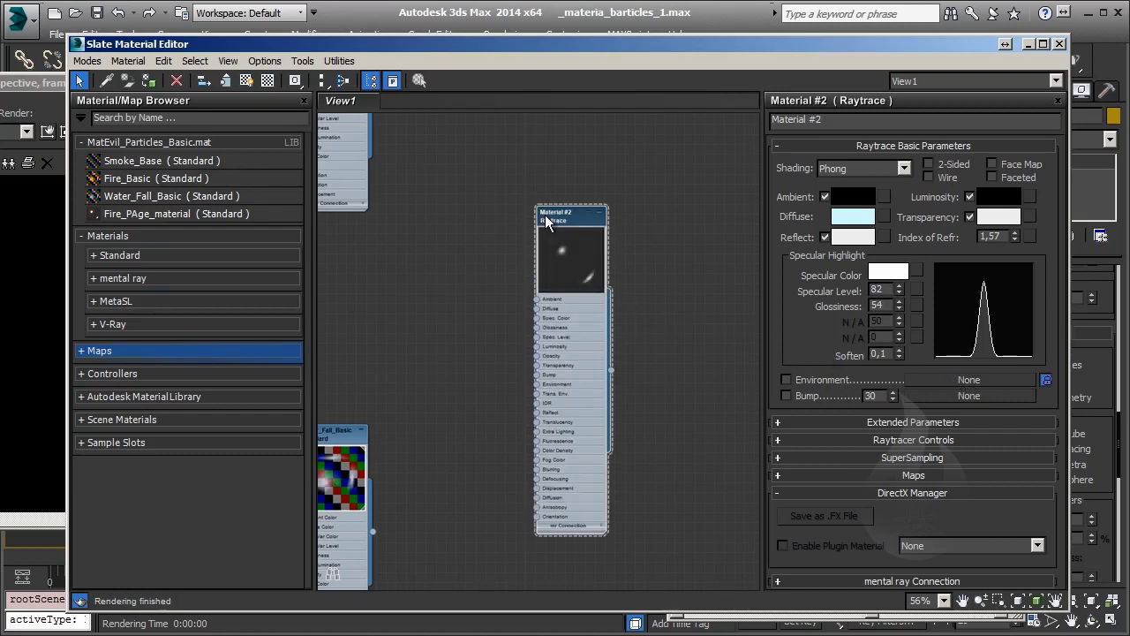
Put a checkered background behind the Material #2 preview and list the shading types
left_click(267, 80)
scroll(585, 256, "up", 2)
scroll(585, 256, "up", 2)
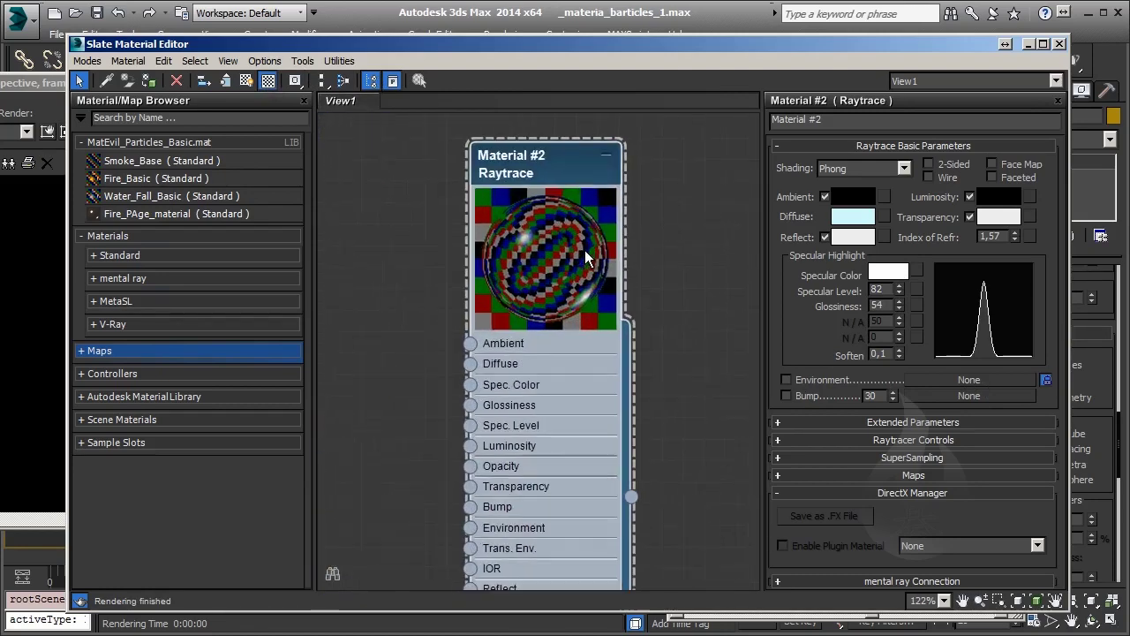
scroll(578, 247, "down", 1)
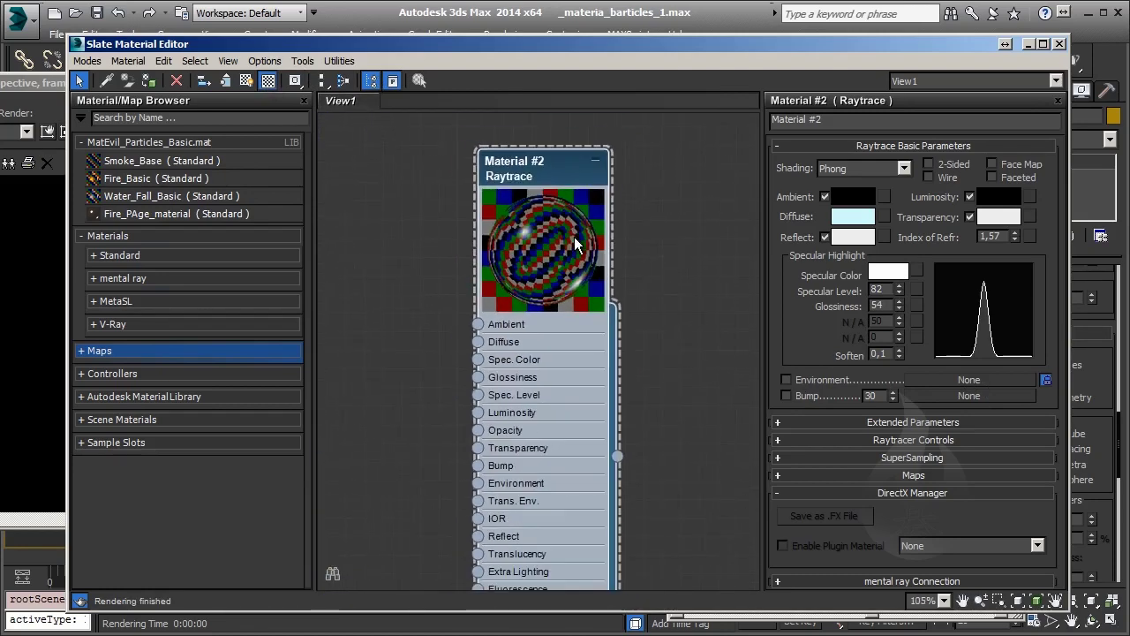
scroll(576, 245, "down", 1)
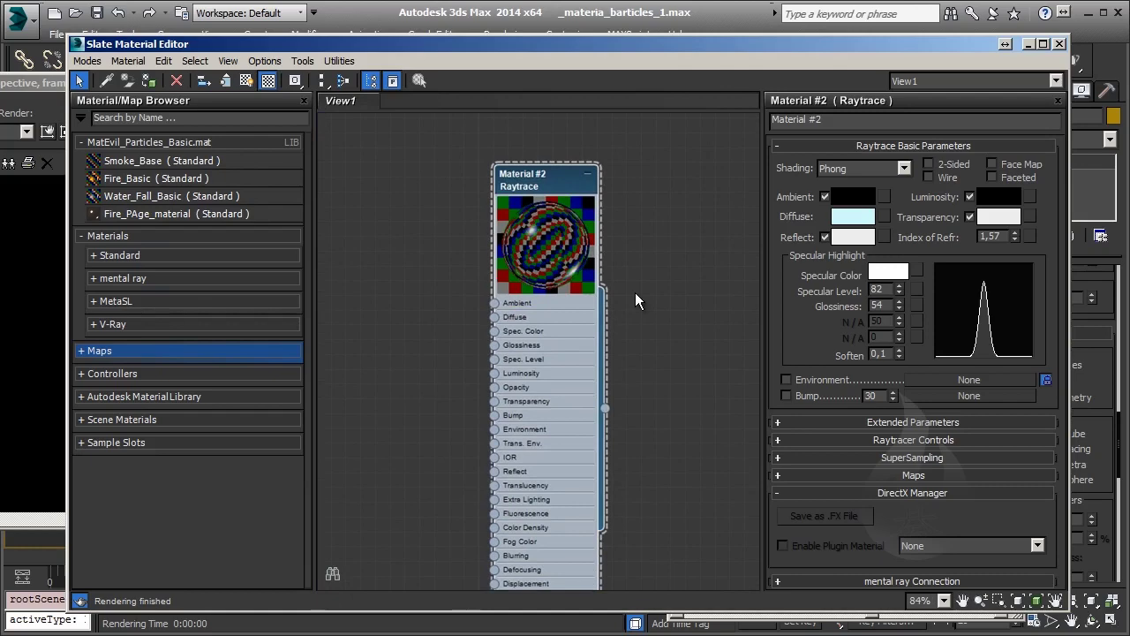
scroll(707, 258, "down", 1)
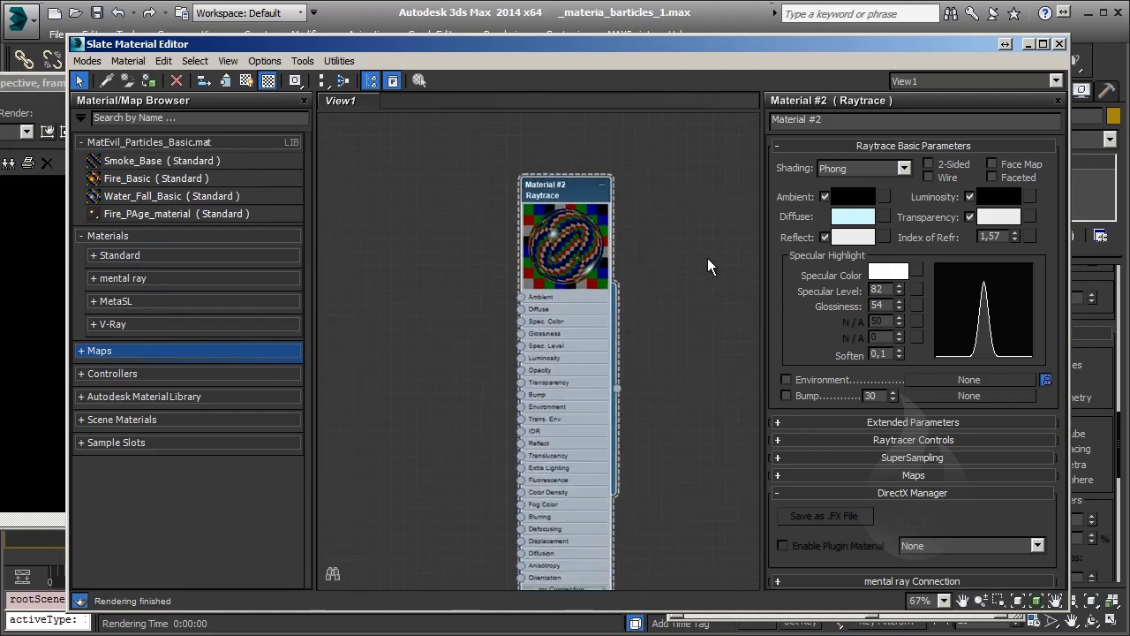
scroll(707, 258, "down", 2)
mouse_move(710, 397)
middle_mouse_down()
mouse_move(679, 314)
mouse_move(722, 386)
middle_mouse_up()
left_click(877, 170)
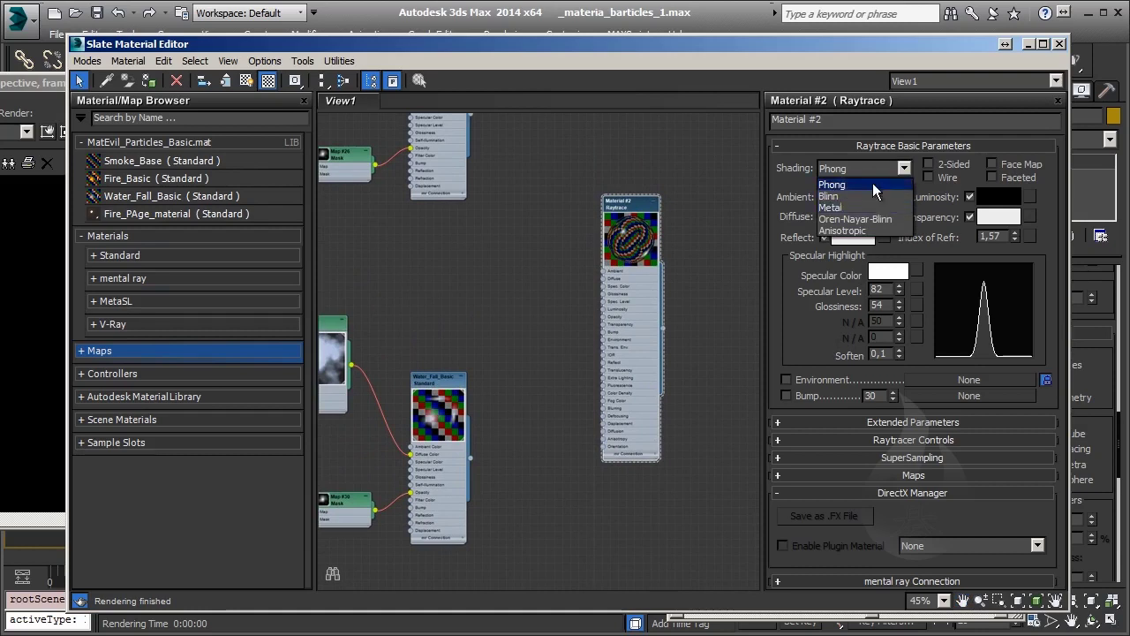
Try Blinn, Metal and Anisotropic shading on Material #2, ending with Oren-Nayar-Blinn
left_click(874, 196)
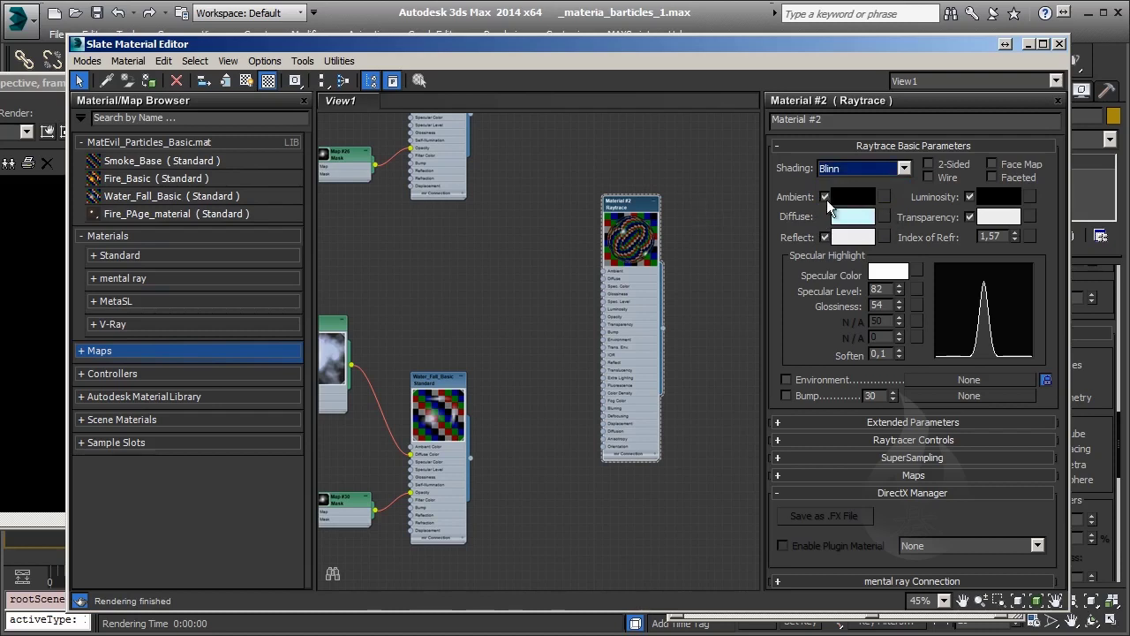
left_click(863, 168)
left_click(874, 207)
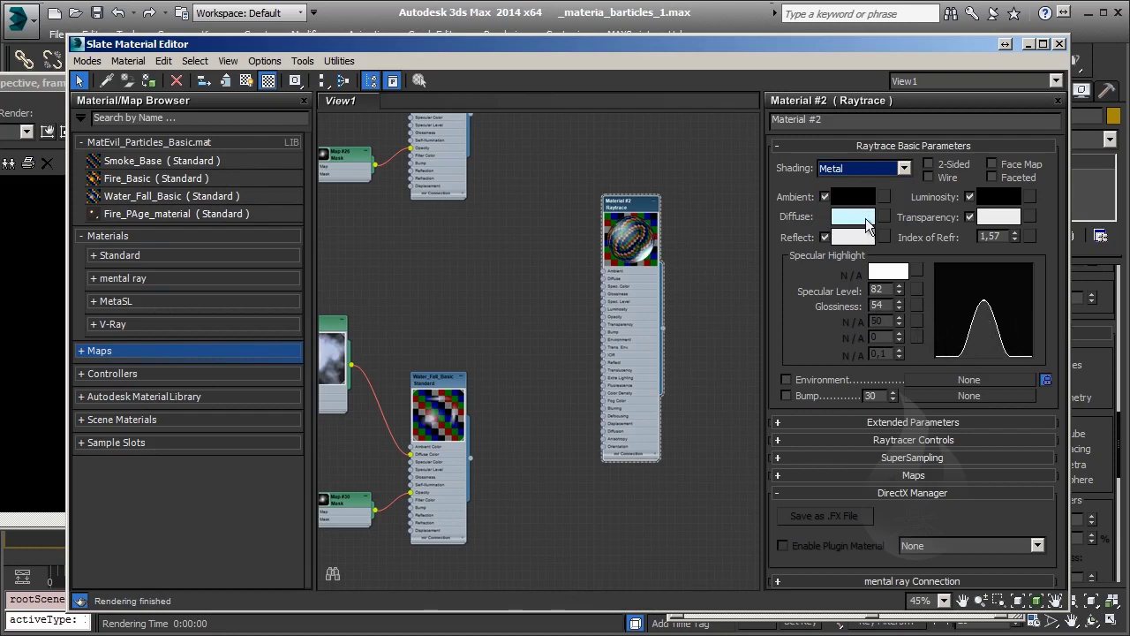
left_click(860, 167)
left_click(869, 229)
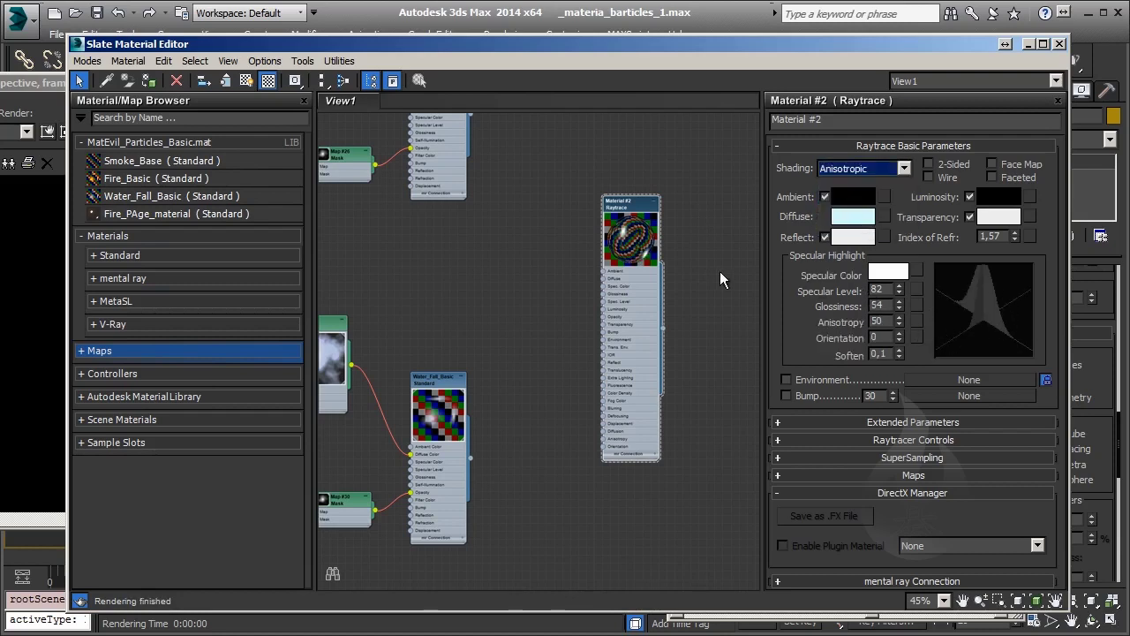
left_click(868, 169)
left_click(861, 217)
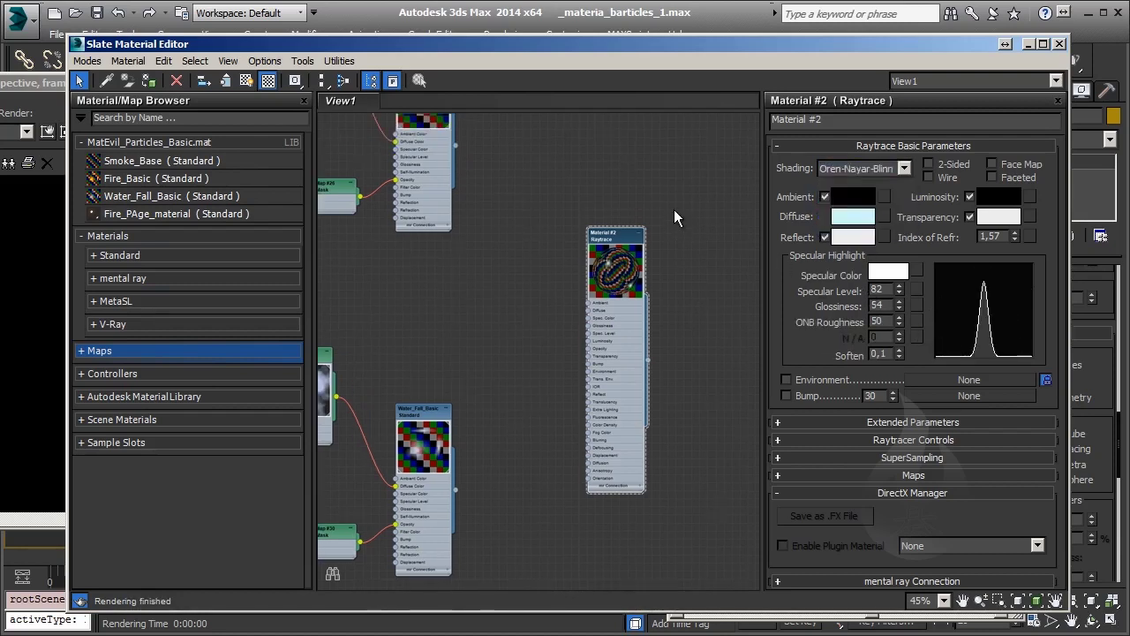